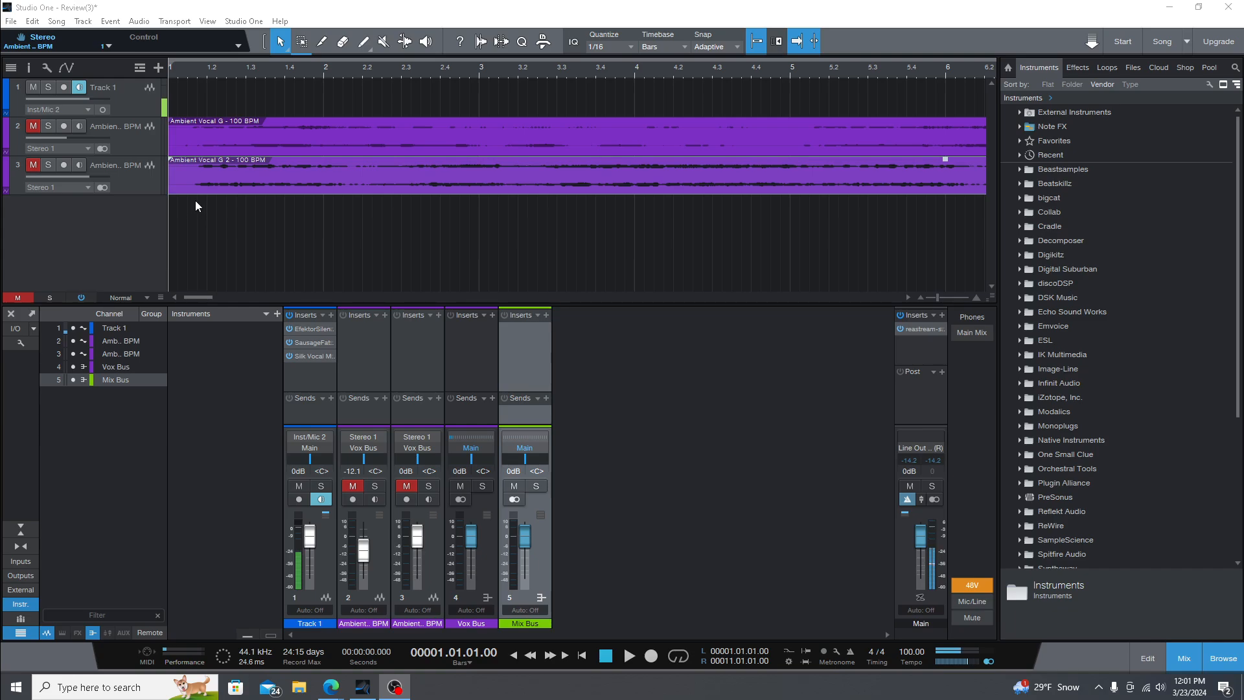
Add Unison Drum Monkey from the Unison vendor folder as a new instrument track below the vocal tracks.
{"action": "scroll", "coordinate": [1088, 214], "scroll_direction": "down", "scroll_amount": 5}
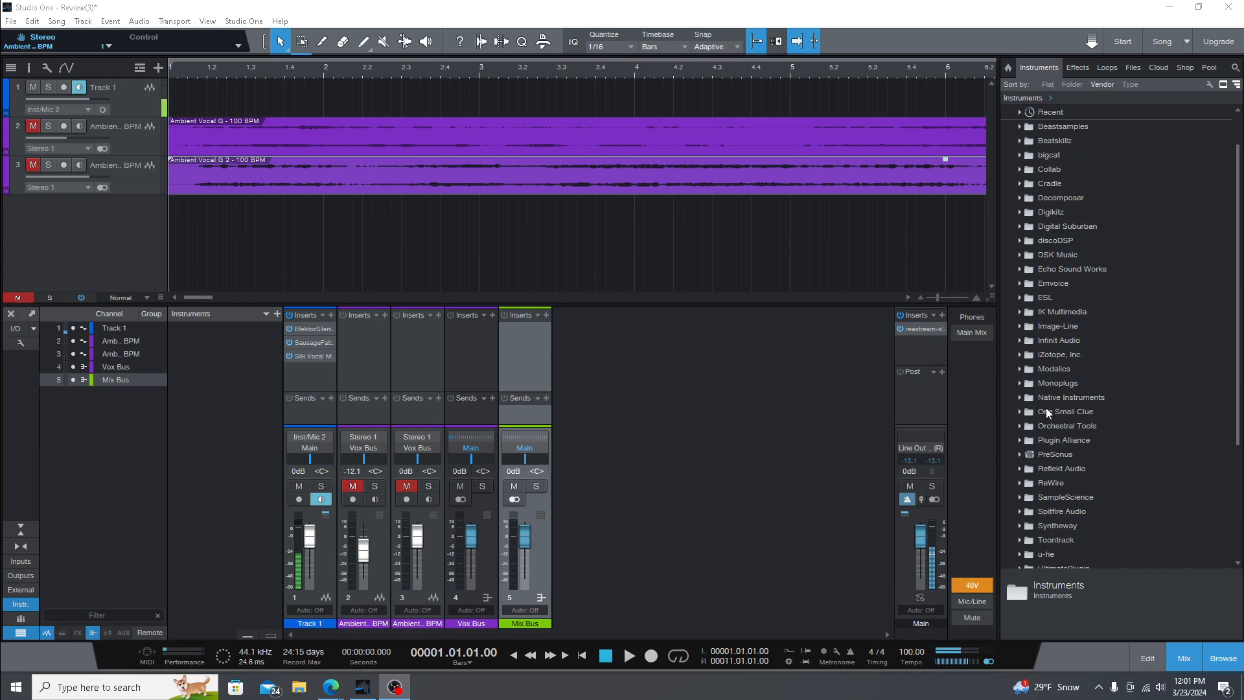
{"action": "mouse_move", "coordinate": [1041, 446]}
{"action": "scroll", "coordinate": [1071, 455], "scroll_direction": "down", "scroll_amount": 1}
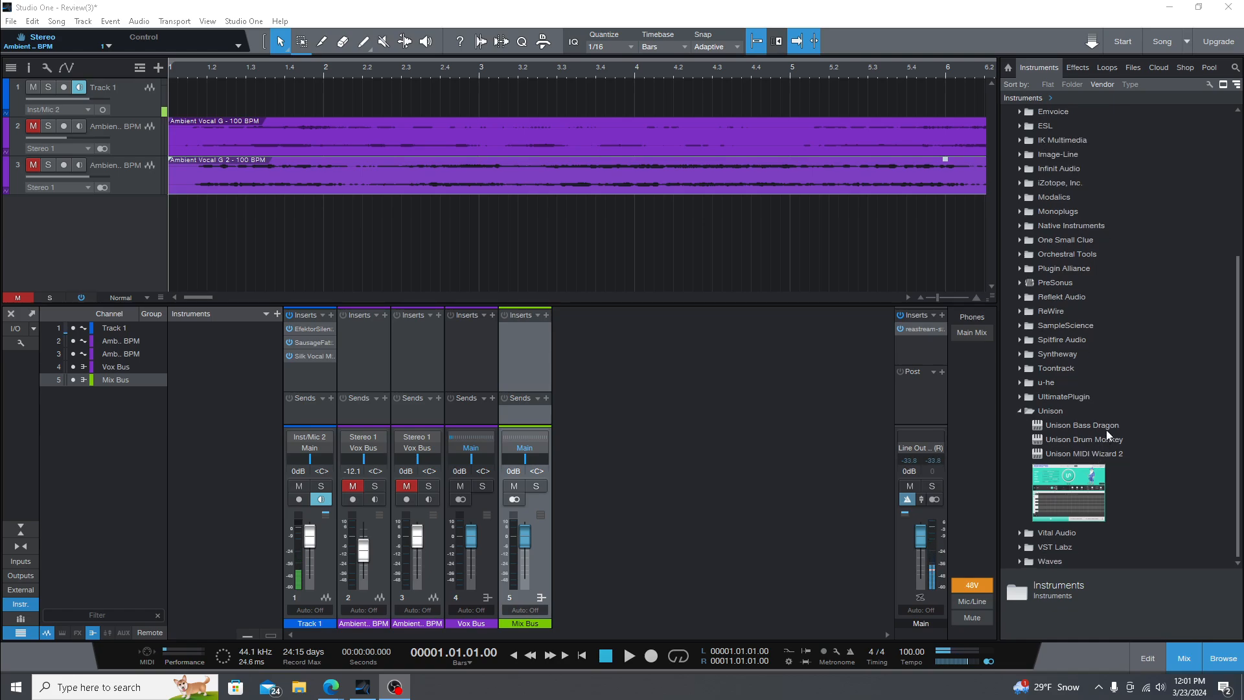
{"action": "left_click_drag", "start_coordinate": [1118, 447], "coordinate": [82, 234]}
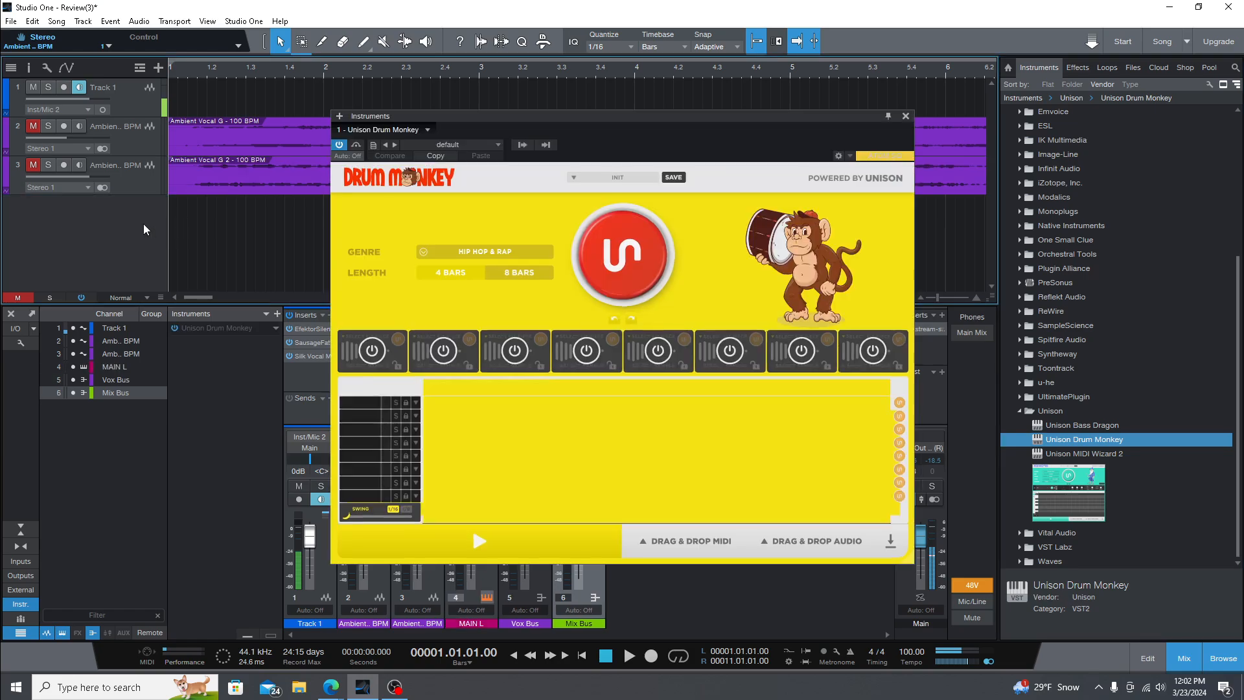
Generate and play an Ambient & Downtempo groove in Drum Monkey, trying one alternative before restoring the first groove.
{"action": "left_click", "coordinate": [471, 252]}
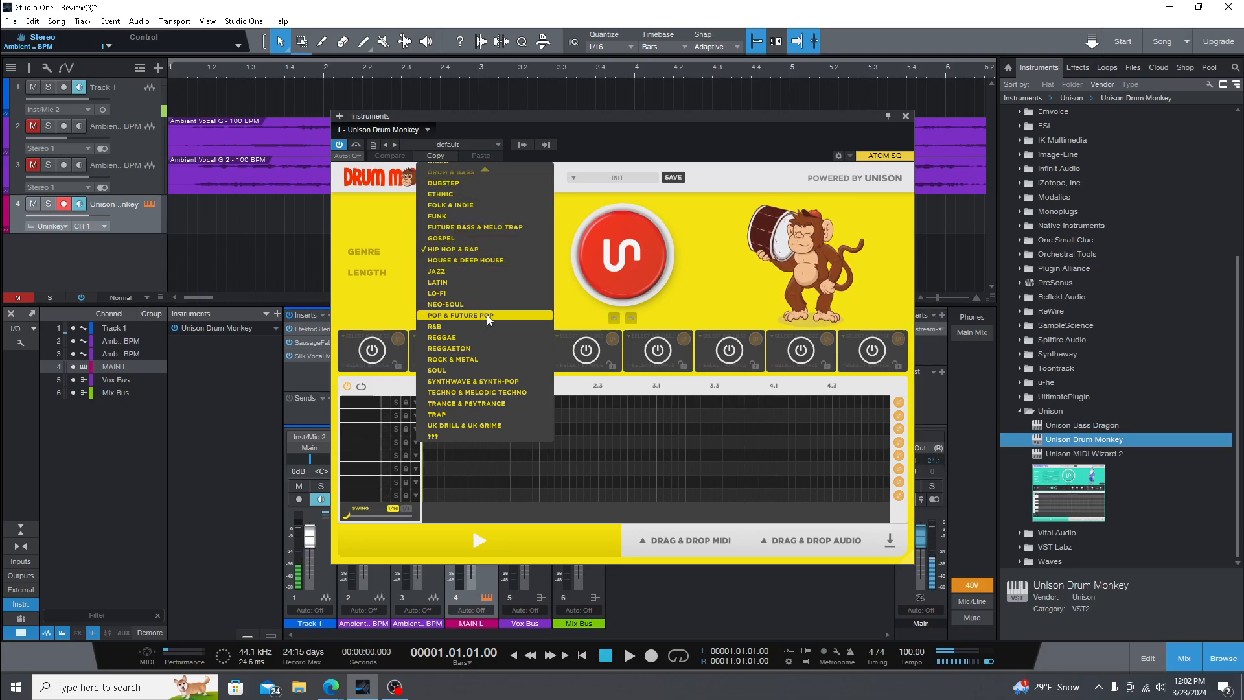
{"action": "scroll", "coordinate": [491, 182], "scroll_direction": "up", "scroll_amount": 2}
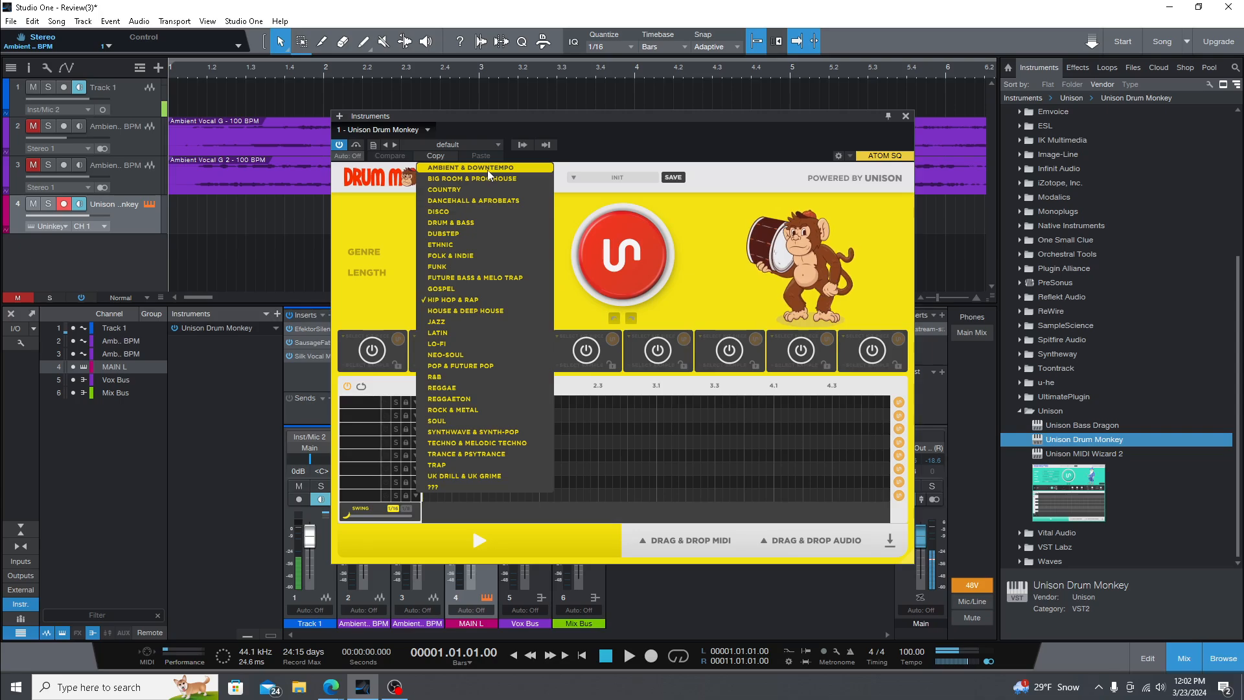
{"action": "left_click", "coordinate": [479, 168]}
{"action": "left_click", "coordinate": [620, 272]}
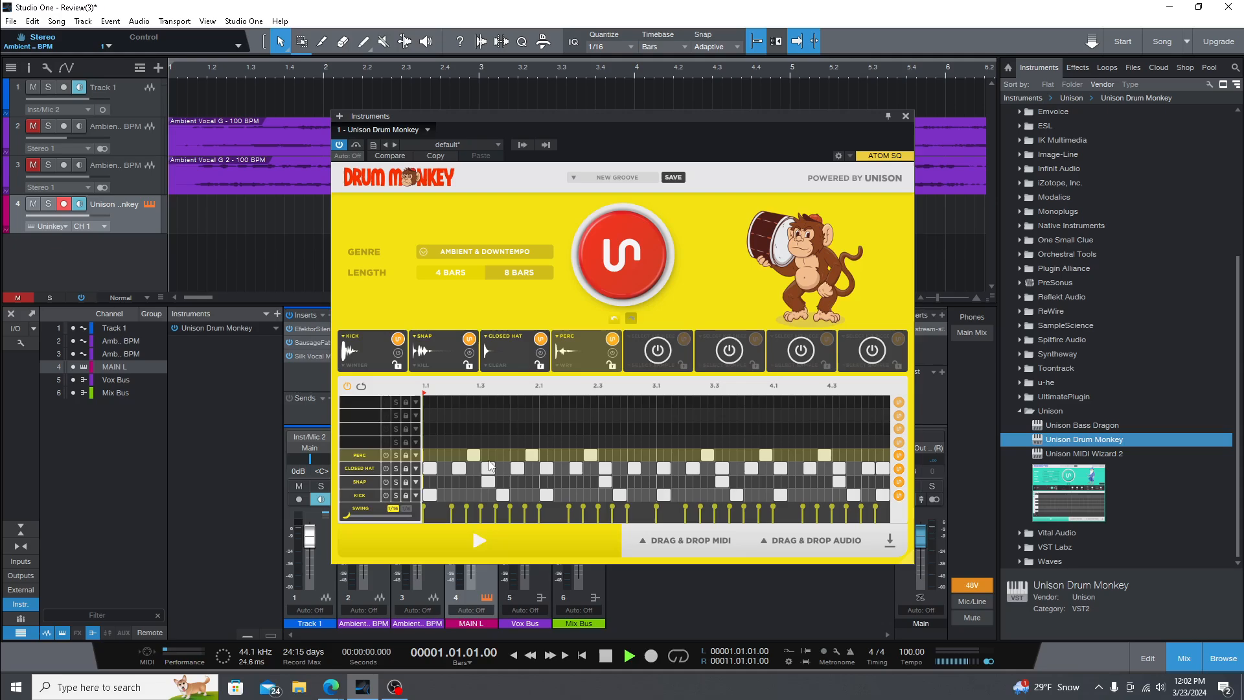
{"action": "key", "text": "space"}
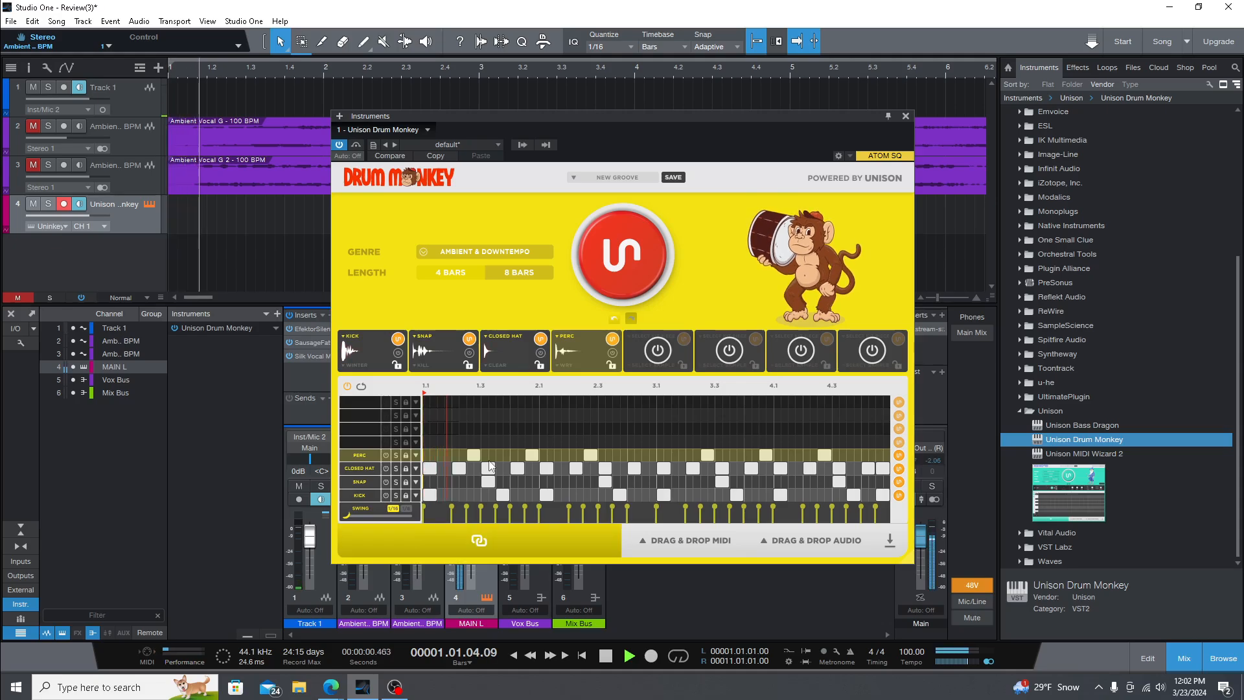
{"action": "left_click", "coordinate": [616, 272]}
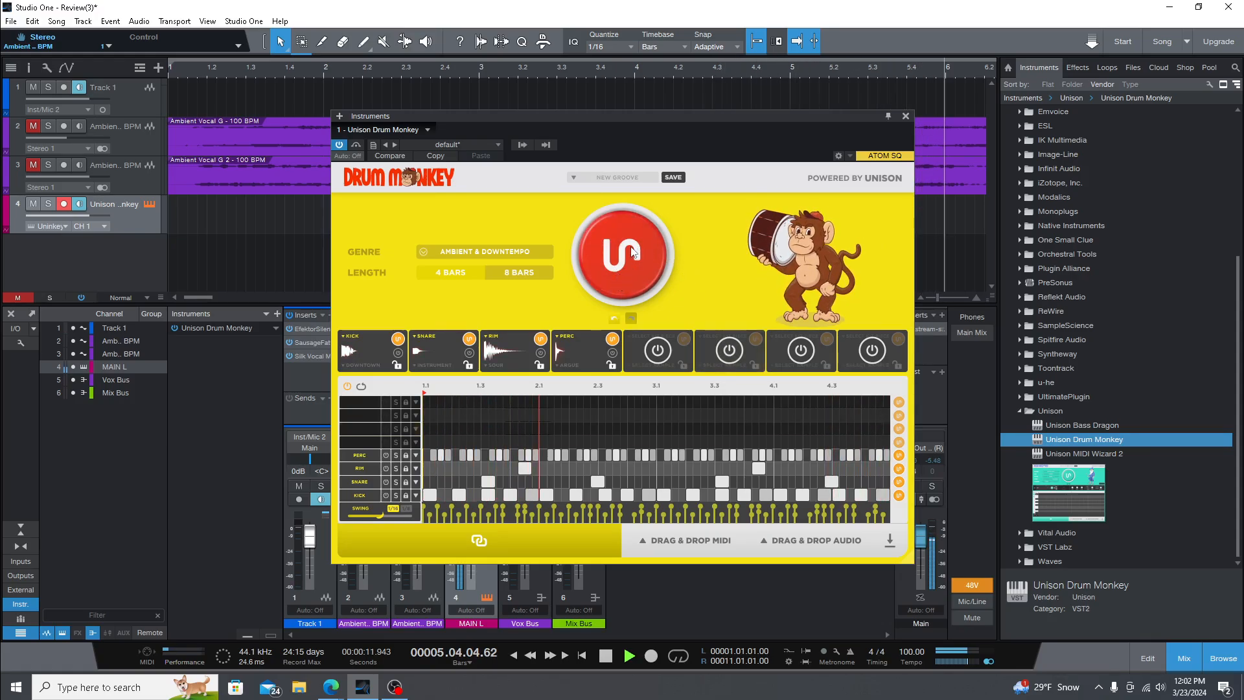
{"action": "left_click", "coordinate": [631, 318]}
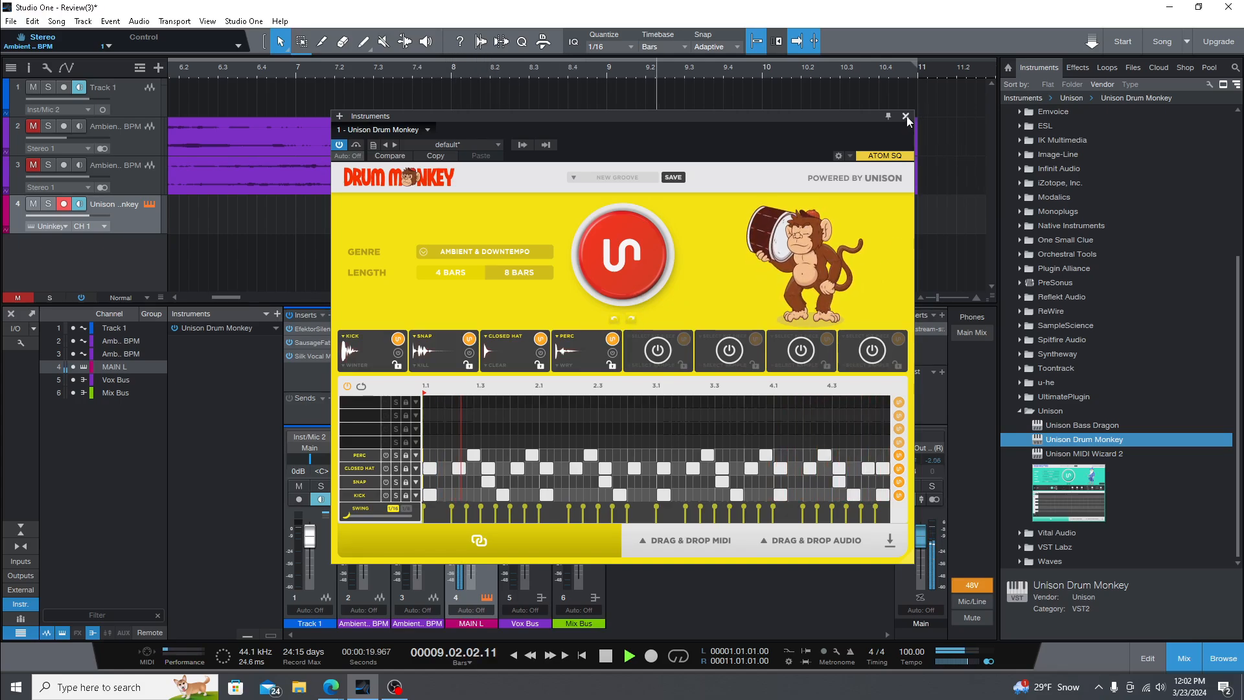
Unmute the second ambient vocal track and audition it with the drum groove from the song start.
{"action": "left_click", "coordinate": [32, 167]}
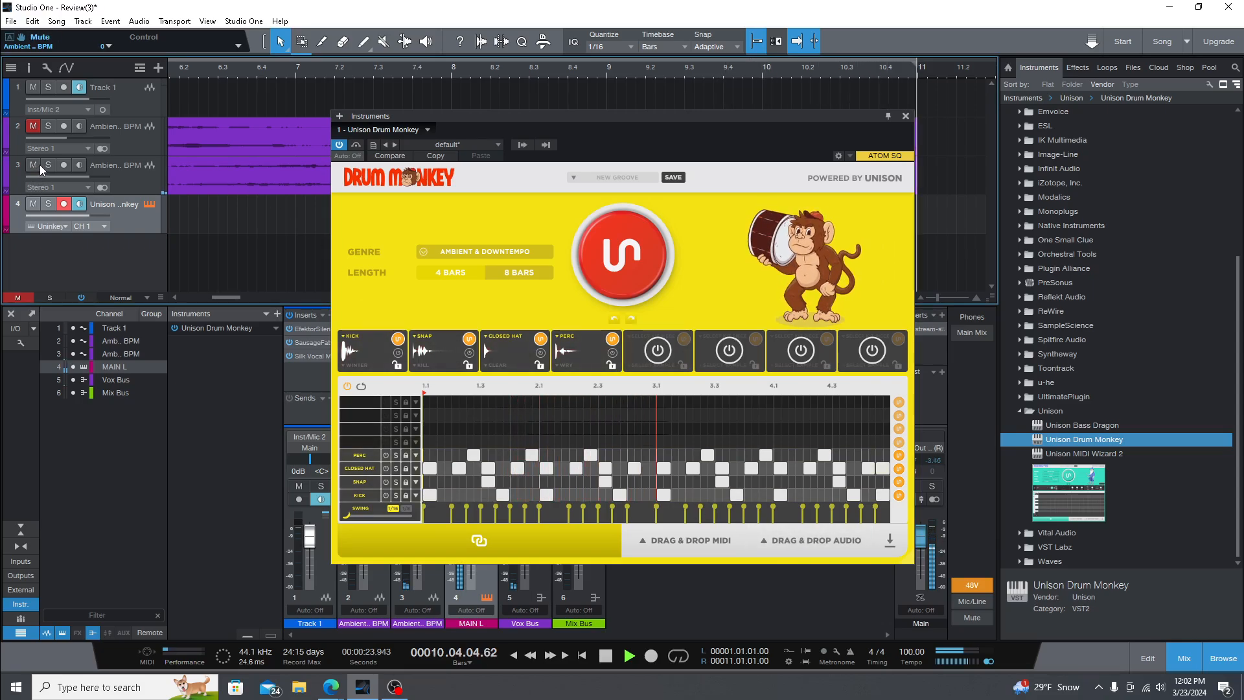
{"action": "left_click", "coordinate": [582, 656]}
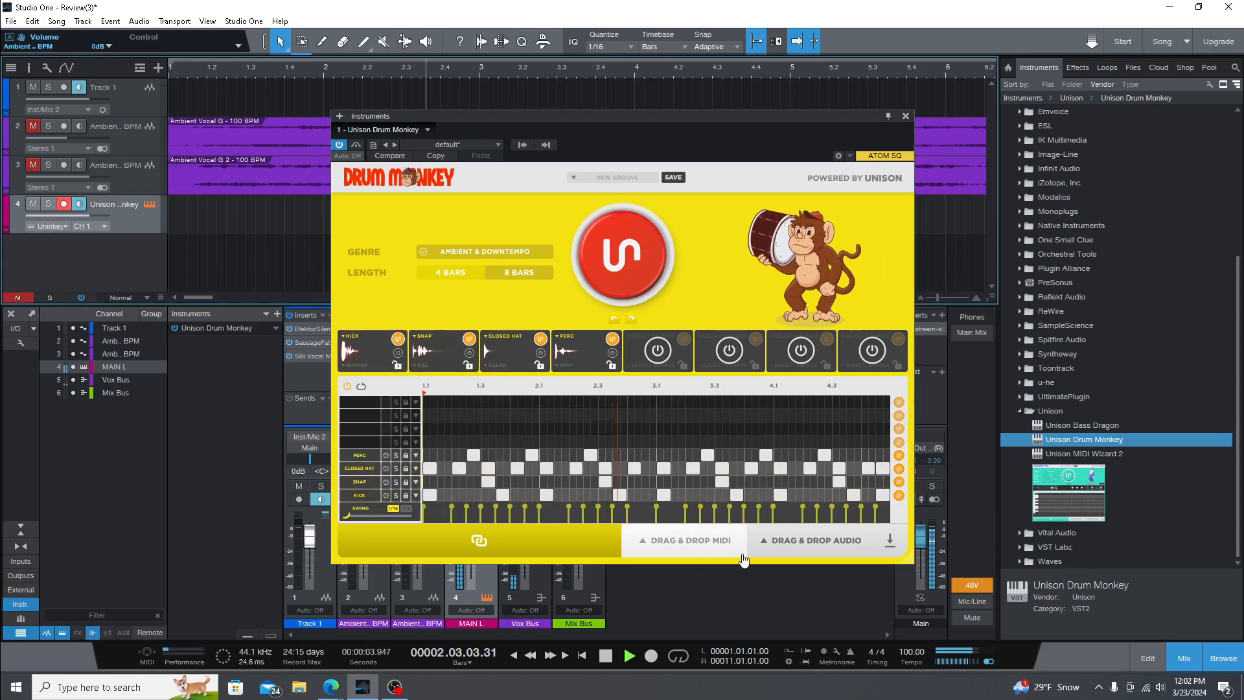
{"action": "key", "text": "space"}
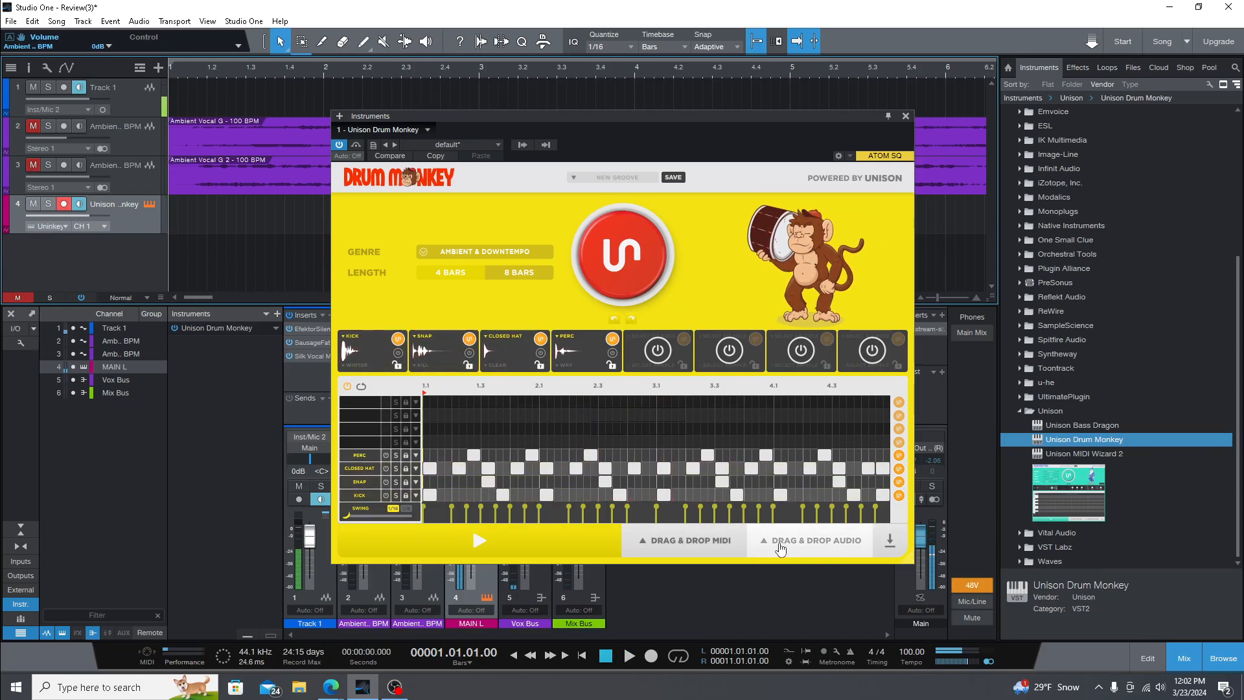
Place the groove's combined audio on a new track at bar 1 and close the Drum Monkey window.
{"action": "left_click", "coordinate": [783, 545]}
{"action": "left_click", "coordinate": [802, 481]}
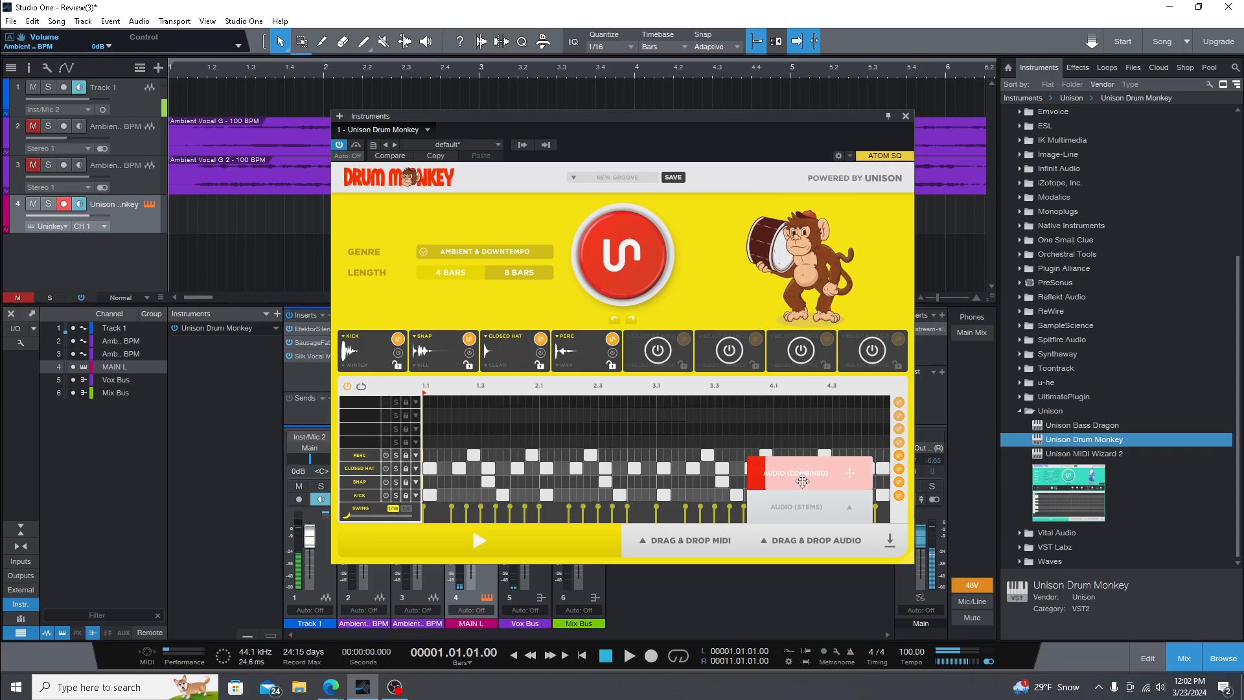
{"action": "left_click_drag", "start_coordinate": [802, 481], "coordinate": [196, 277]}
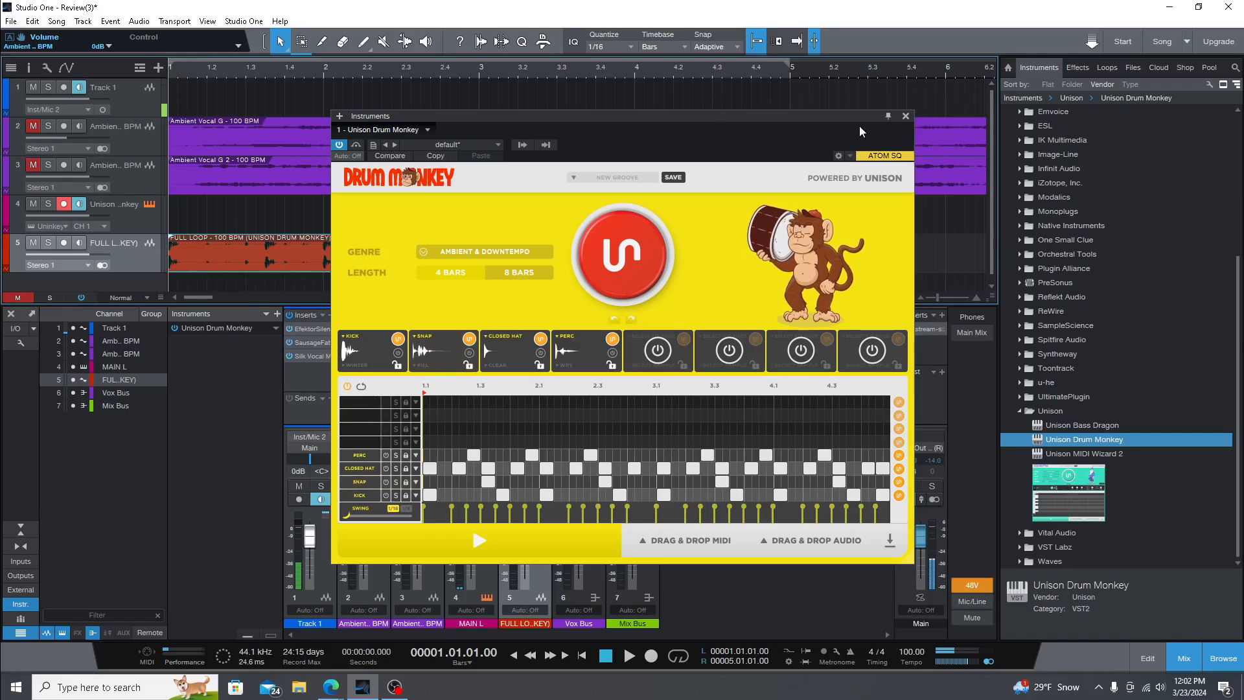
{"action": "left_click", "coordinate": [905, 116]}
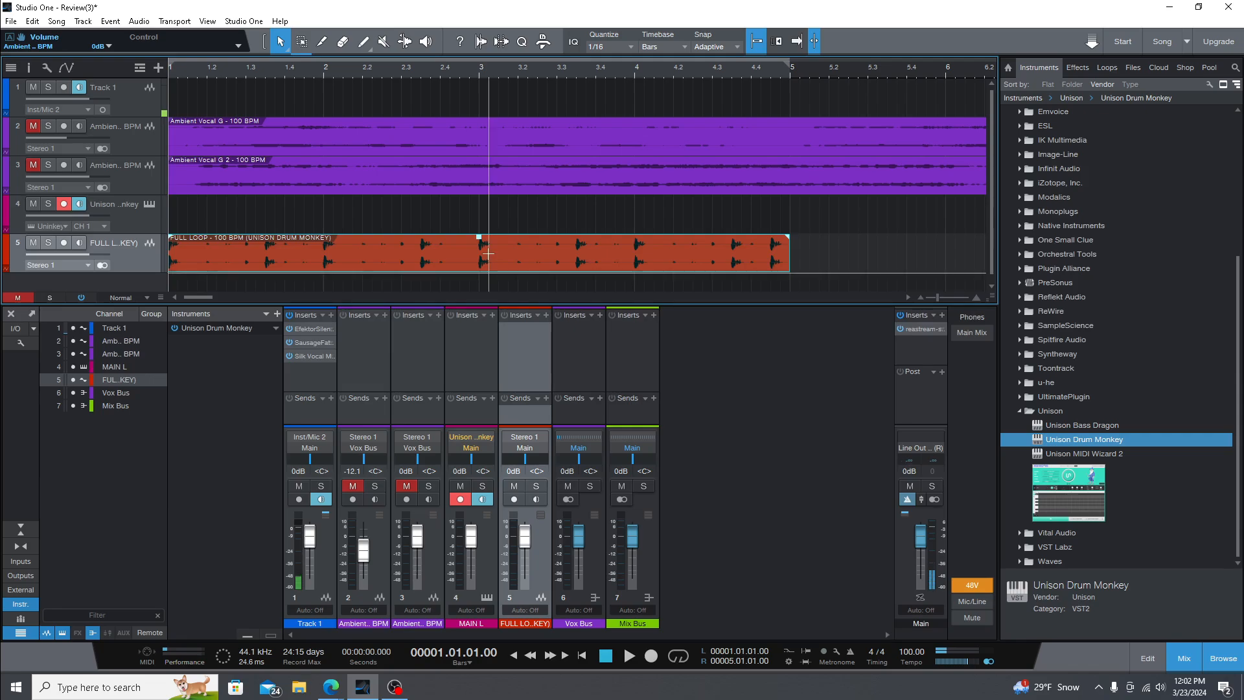
Duplicate the drum loop event so the copy starts at bar 5.
{"action": "left_click", "coordinate": [529, 276]}
{"action": "left_click", "coordinate": [632, 252]}
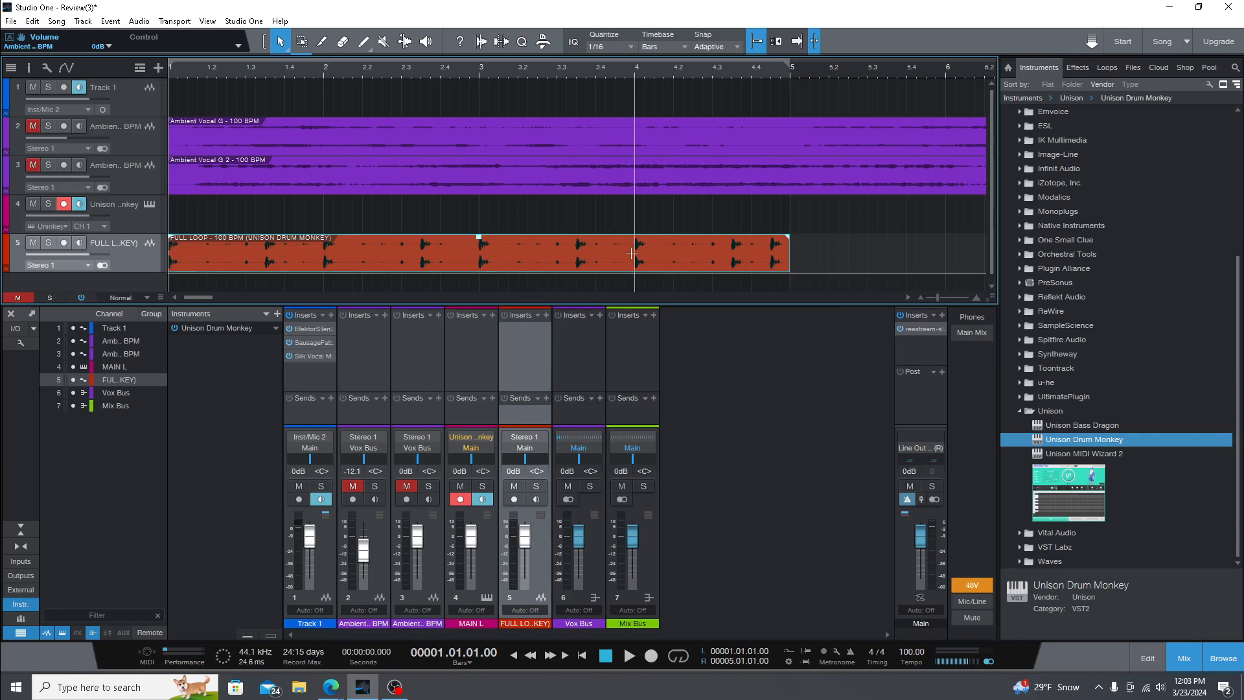
{"action": "key", "text": "shift+m"}
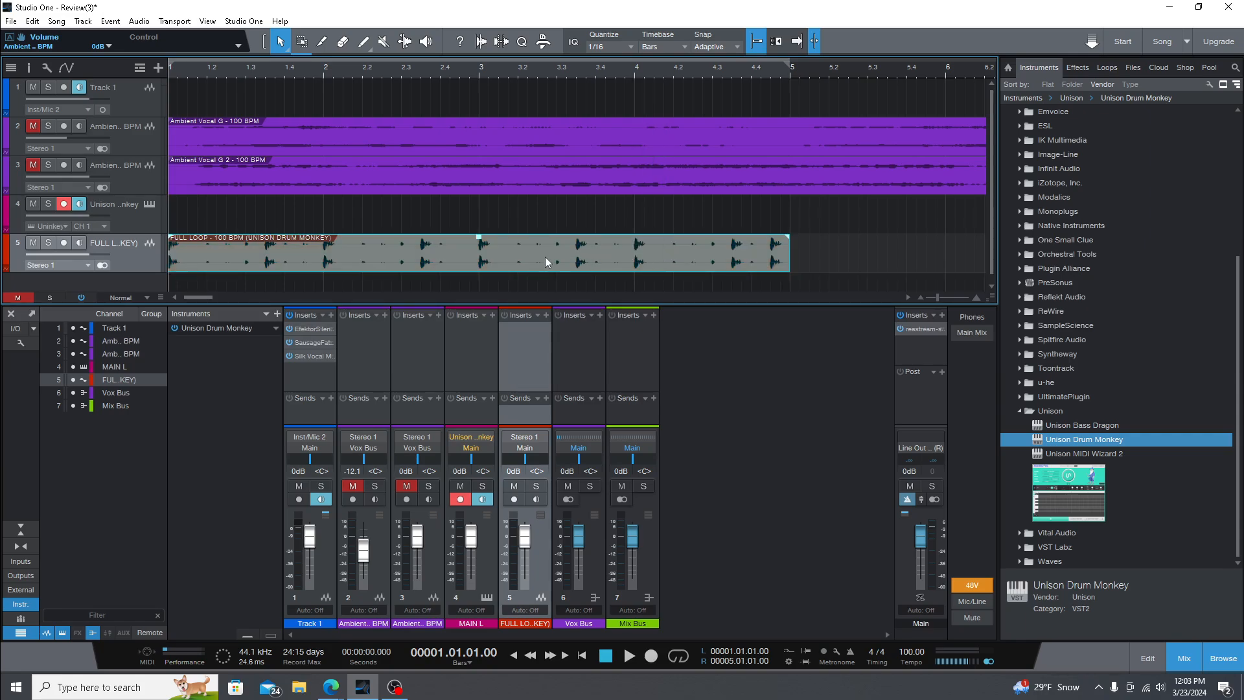
{"action": "left_click_drag", "start_coordinate": [207, 251], "coordinate": [817, 243]}
Open the Drum Monkey instrument from its track and remove it from the song.
{"action": "left_click", "coordinate": [130, 219]}
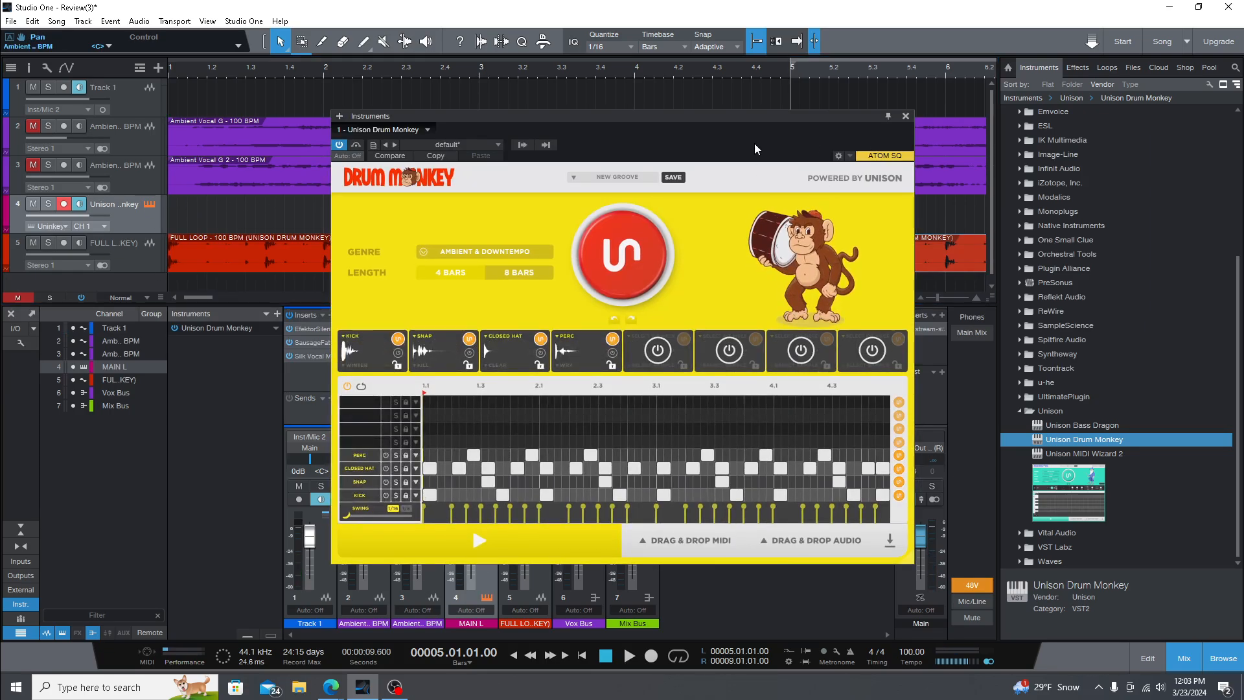
{"action": "left_click", "coordinate": [422, 130]}
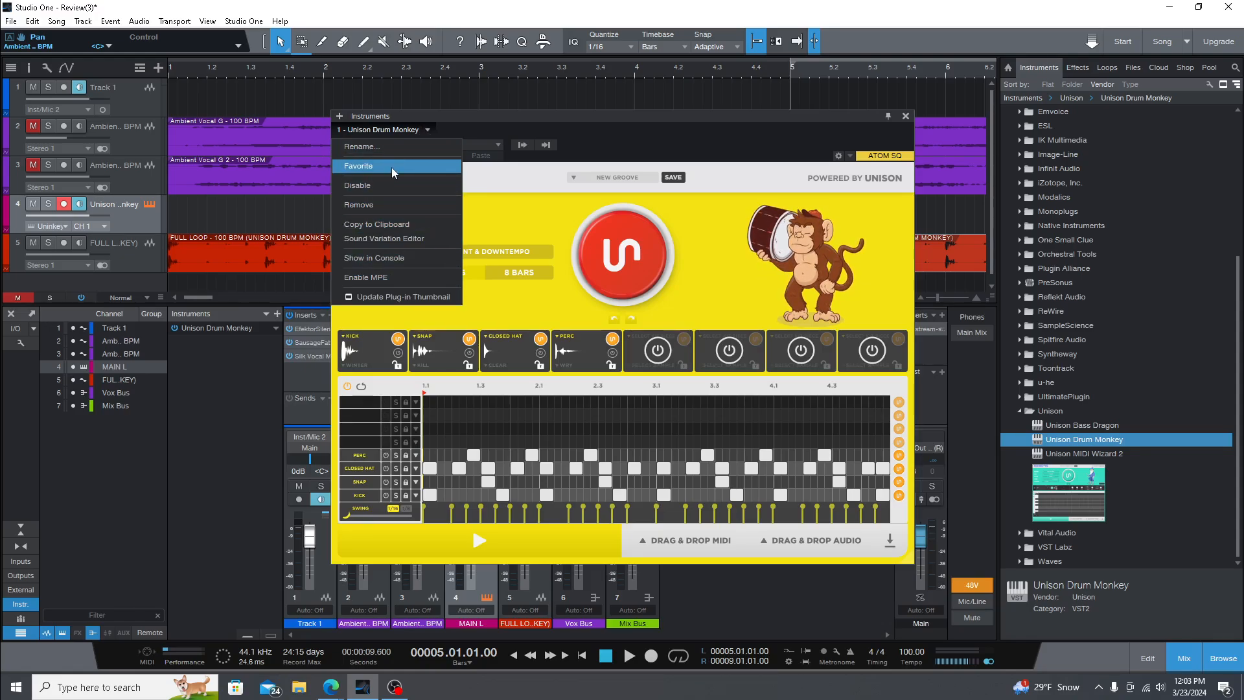
{"action": "left_click", "coordinate": [394, 205]}
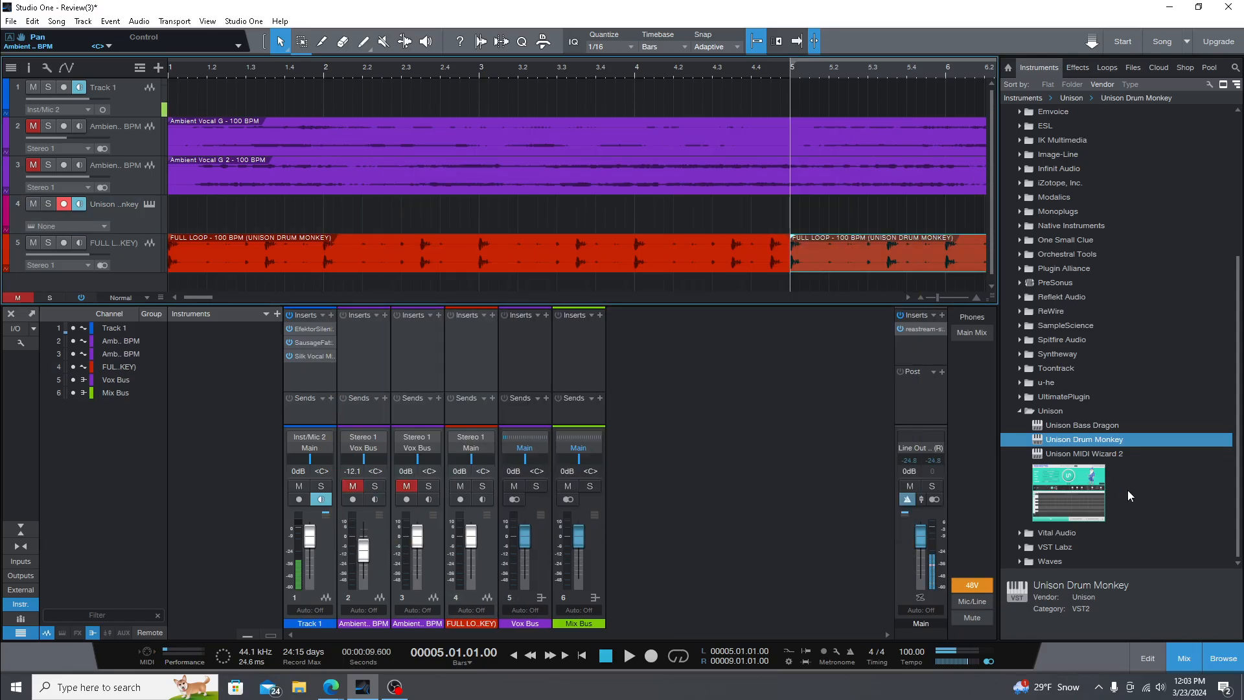
Load Unison Bass Dragon on the empty instrument track and add Unison MIDI Wizard 2 on a new track.
{"action": "left_click_drag", "start_coordinate": [1098, 428], "coordinate": [127, 216]}
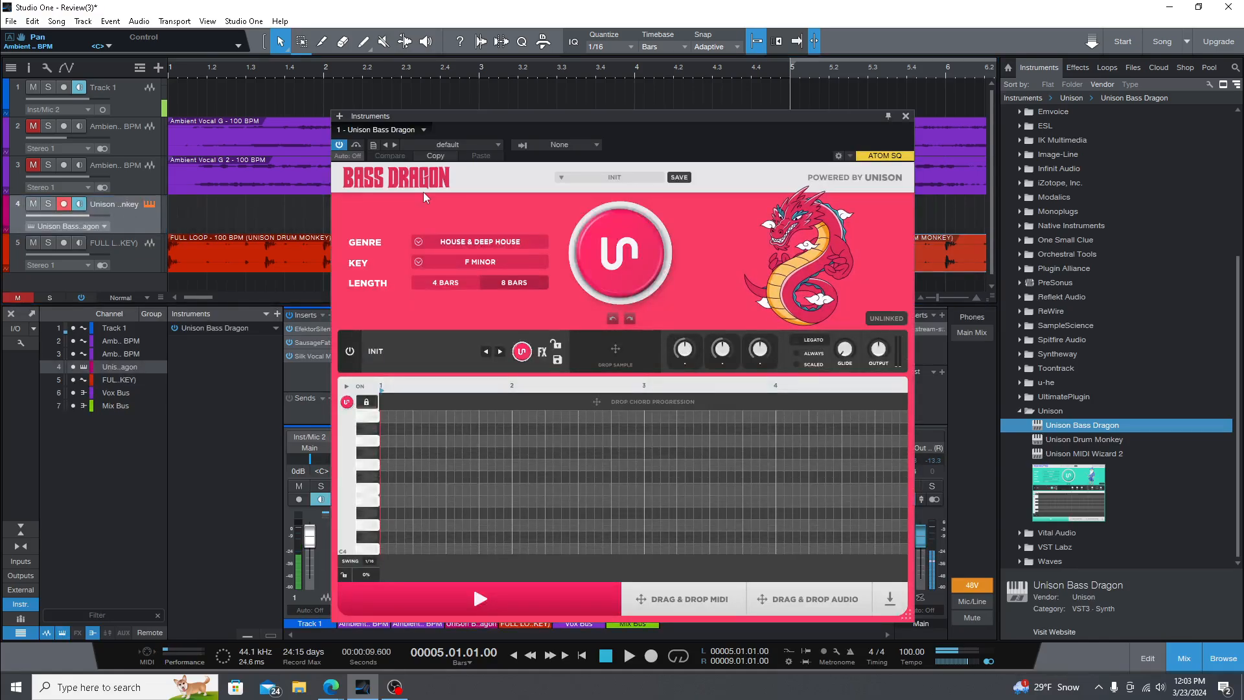
{"action": "left_click", "coordinate": [506, 279]}
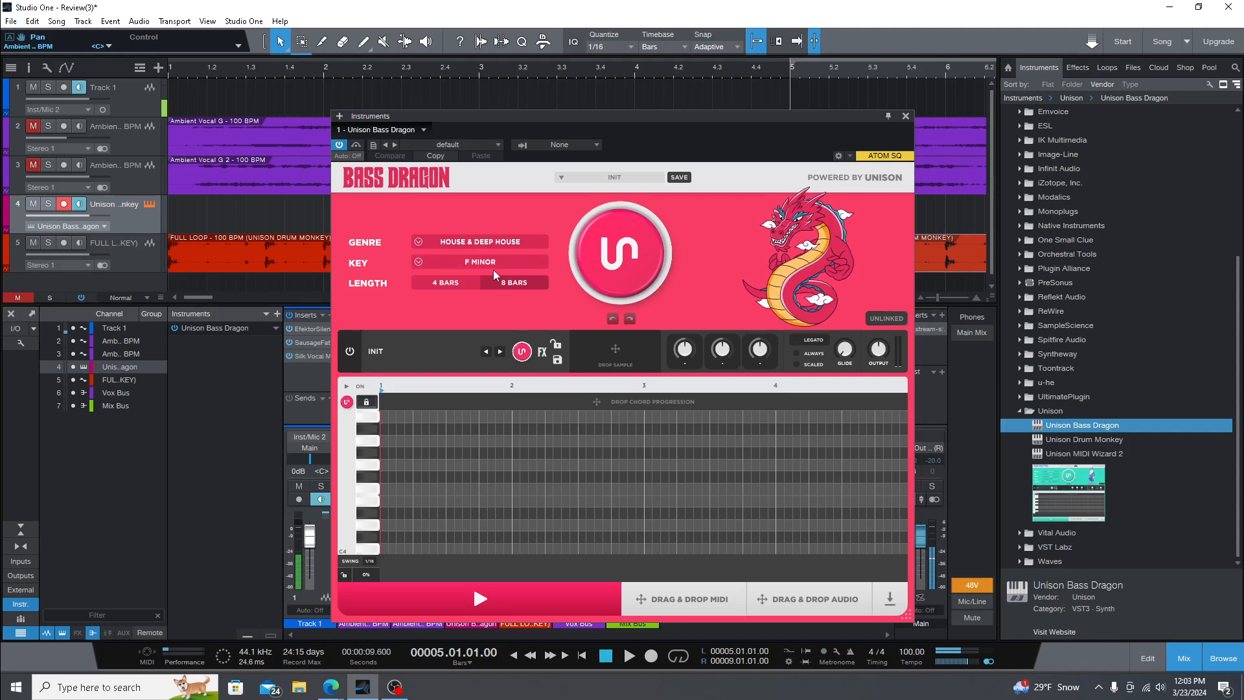
{"action": "left_click_drag", "start_coordinate": [1083, 453], "coordinate": [134, 280]}
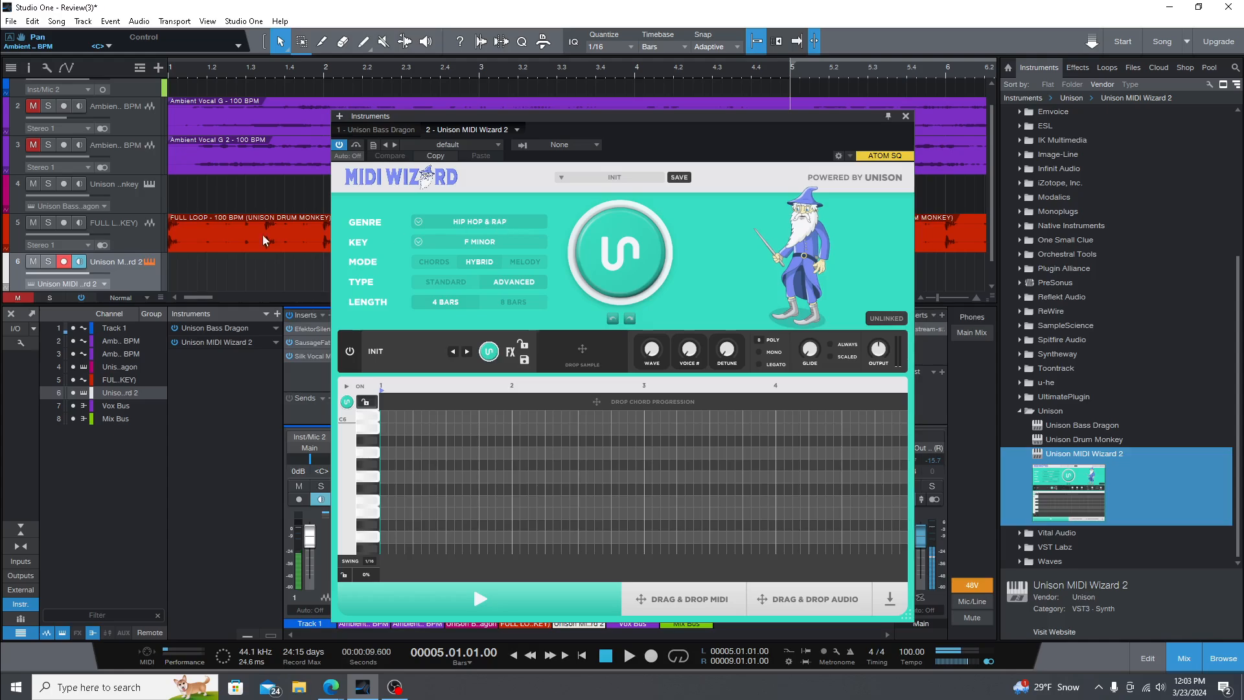
Move the drum loop track above the Bass Dragon track and bring up the MIDI Wizard 2 editor.
{"action": "left_click_drag", "start_coordinate": [127, 239], "coordinate": [140, 186]}
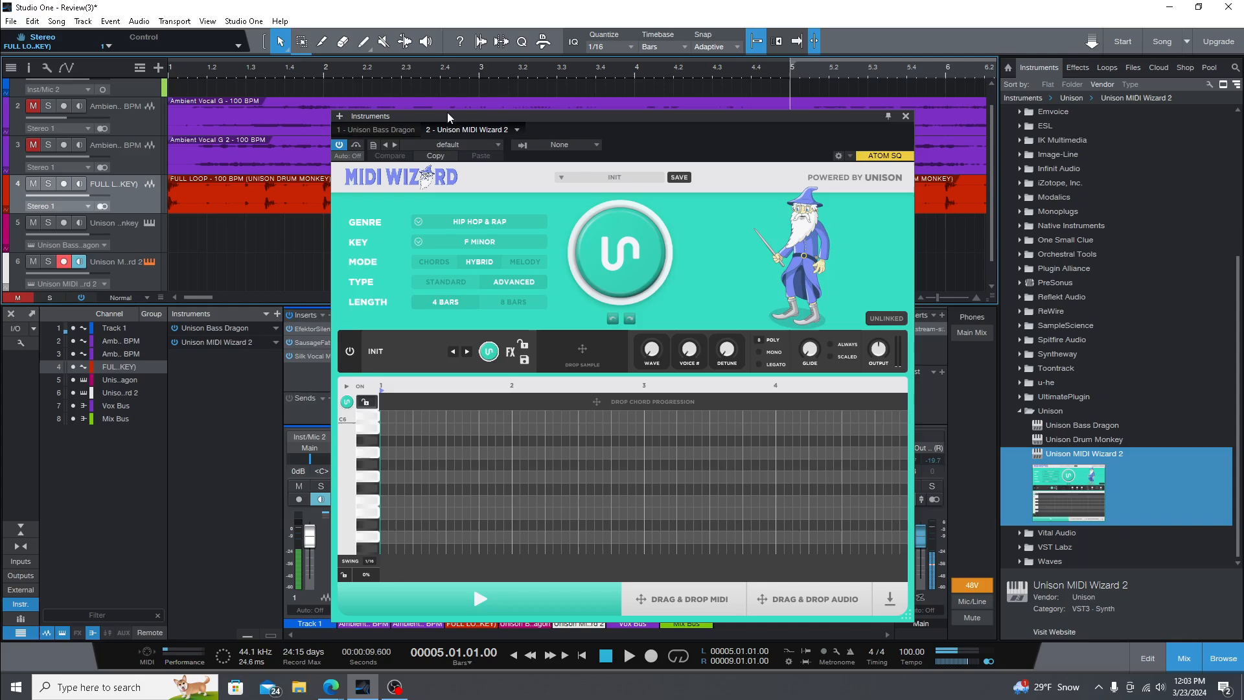
{"action": "left_click", "coordinate": [130, 235]}
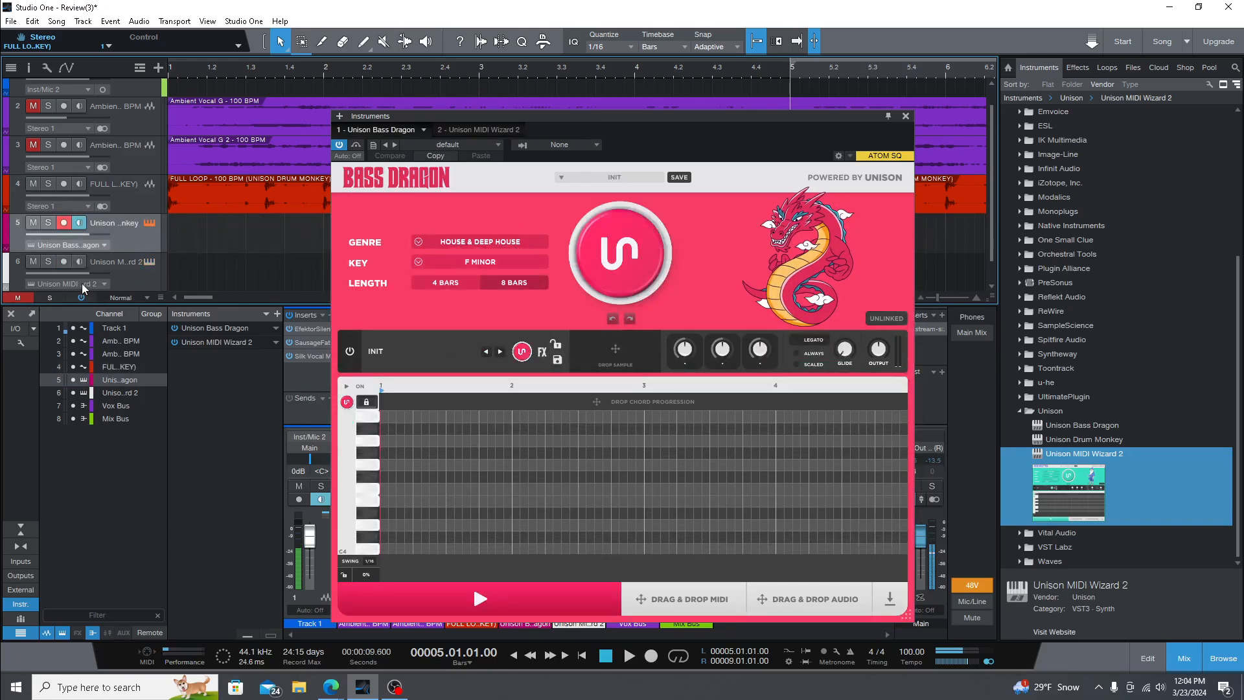
{"action": "left_click", "coordinate": [473, 130]}
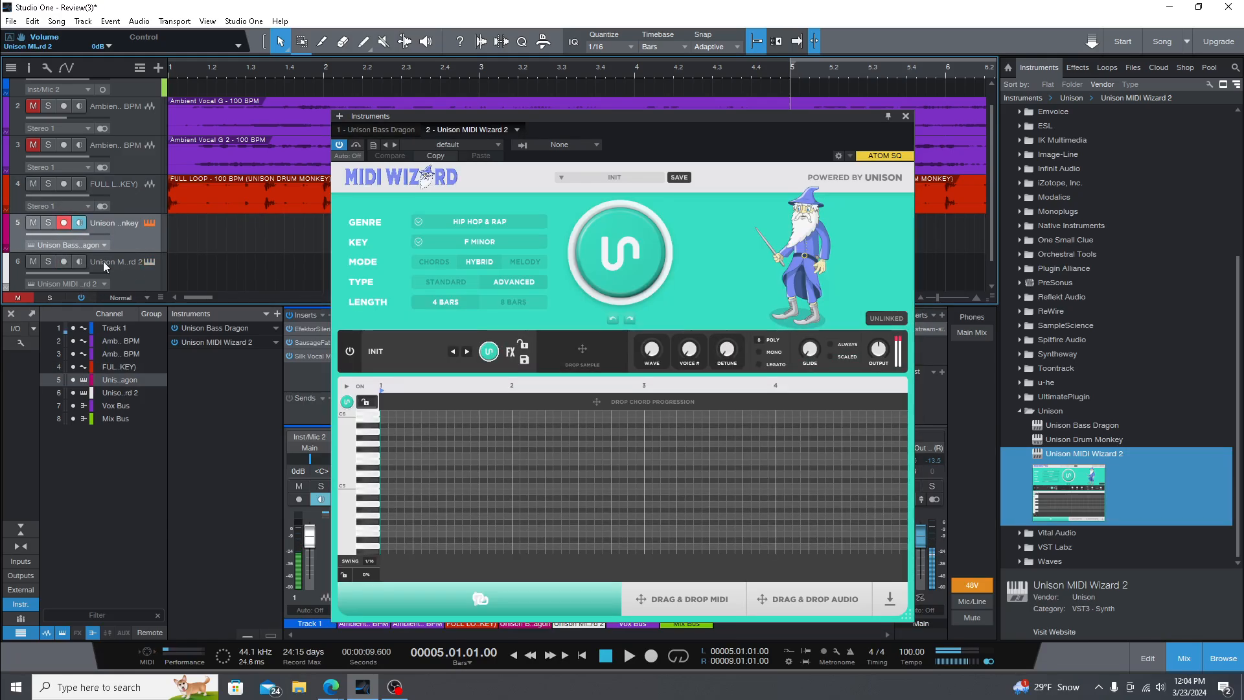
Set MIDI Wizard 2 to the key of G major and the Ambient & Downtempo genre.
{"action": "left_click", "coordinate": [510, 244]}
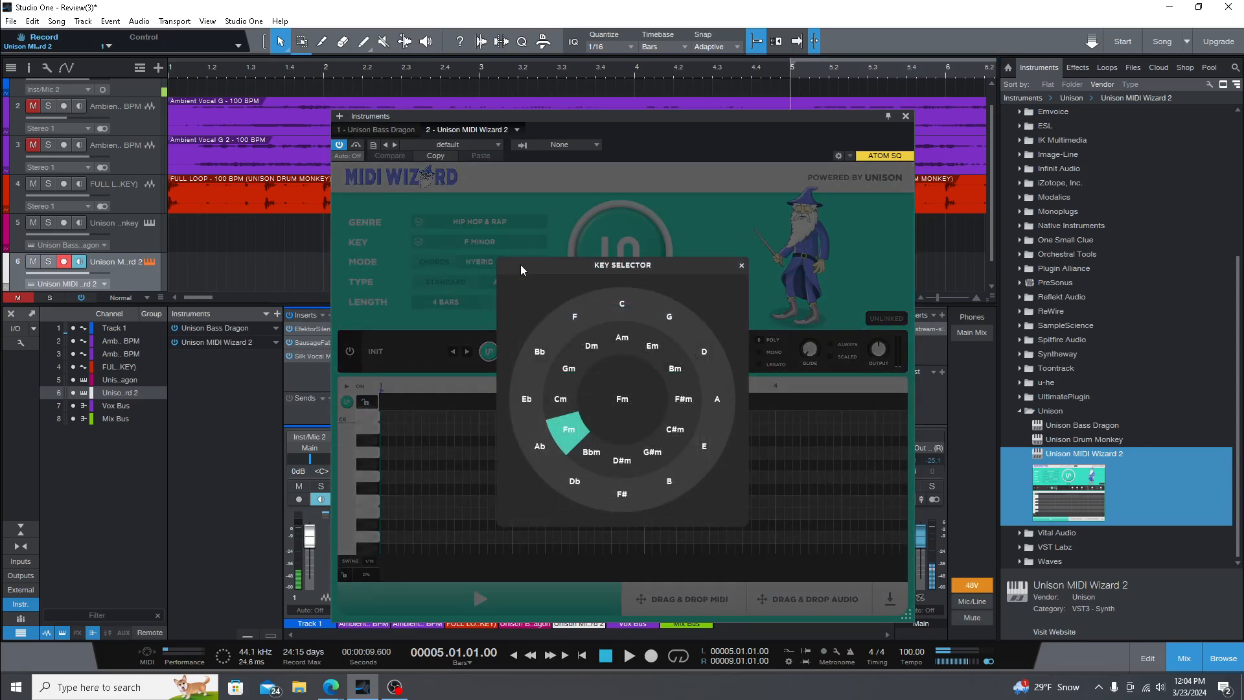
{"action": "left_click", "coordinate": [667, 320]}
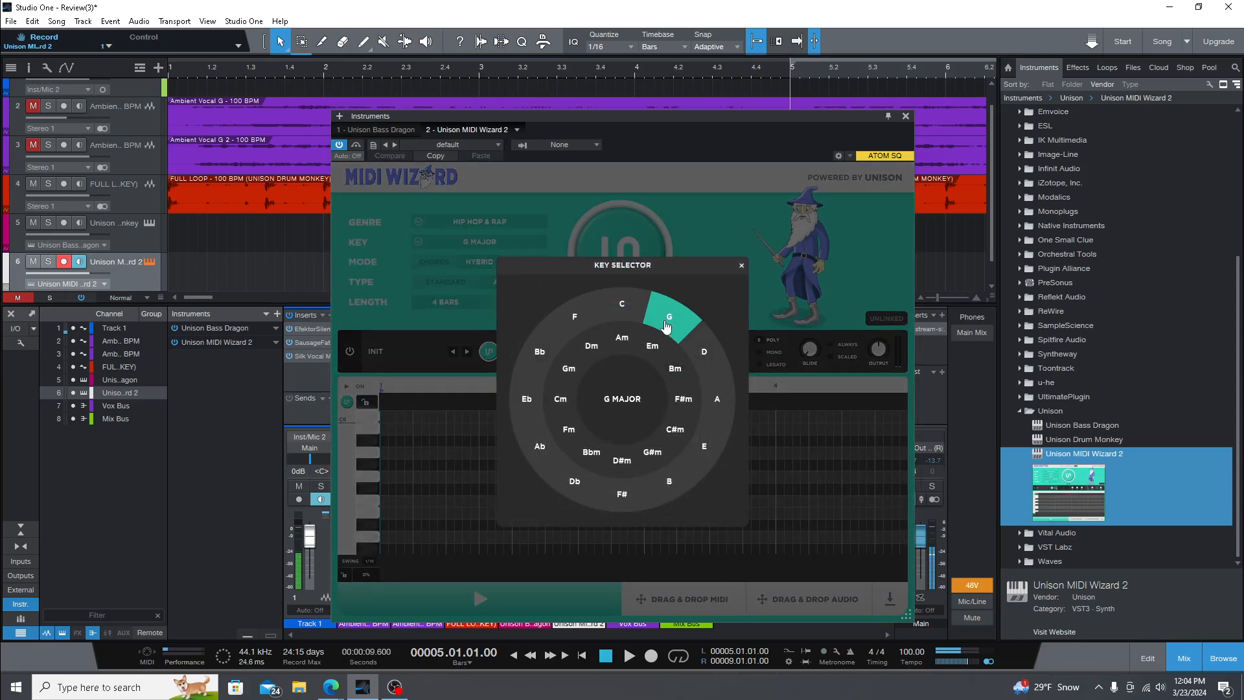
{"action": "left_click", "coordinate": [741, 265]}
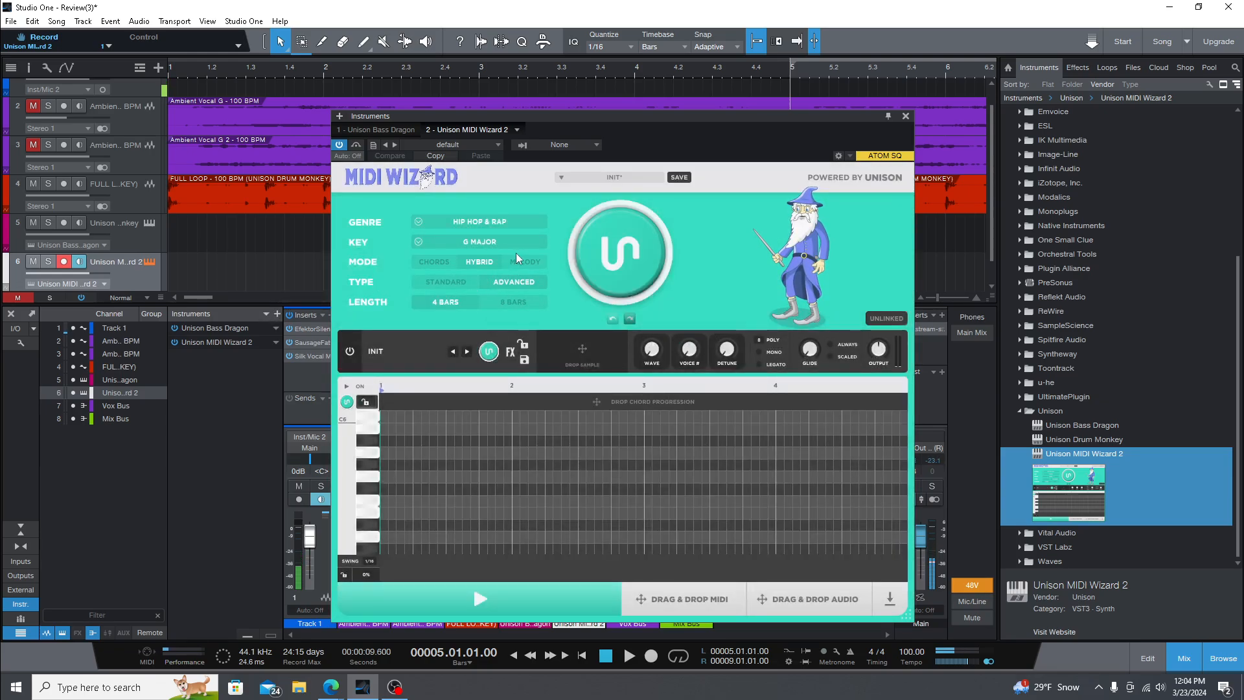
{"action": "left_click", "coordinate": [495, 222]}
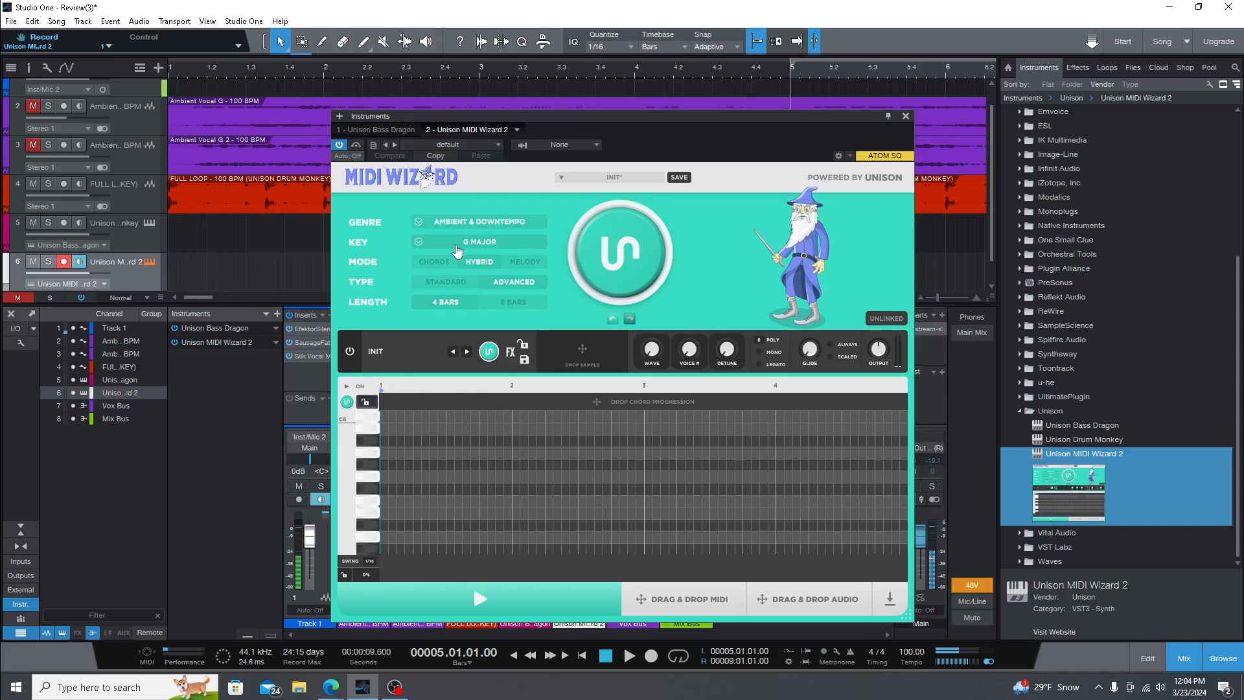
{"action": "left_click", "coordinate": [484, 236]}
Link MIDI Wizard 2 and Bass Dragon together by assigning both to Group 1.
{"action": "left_click", "coordinate": [903, 326]}
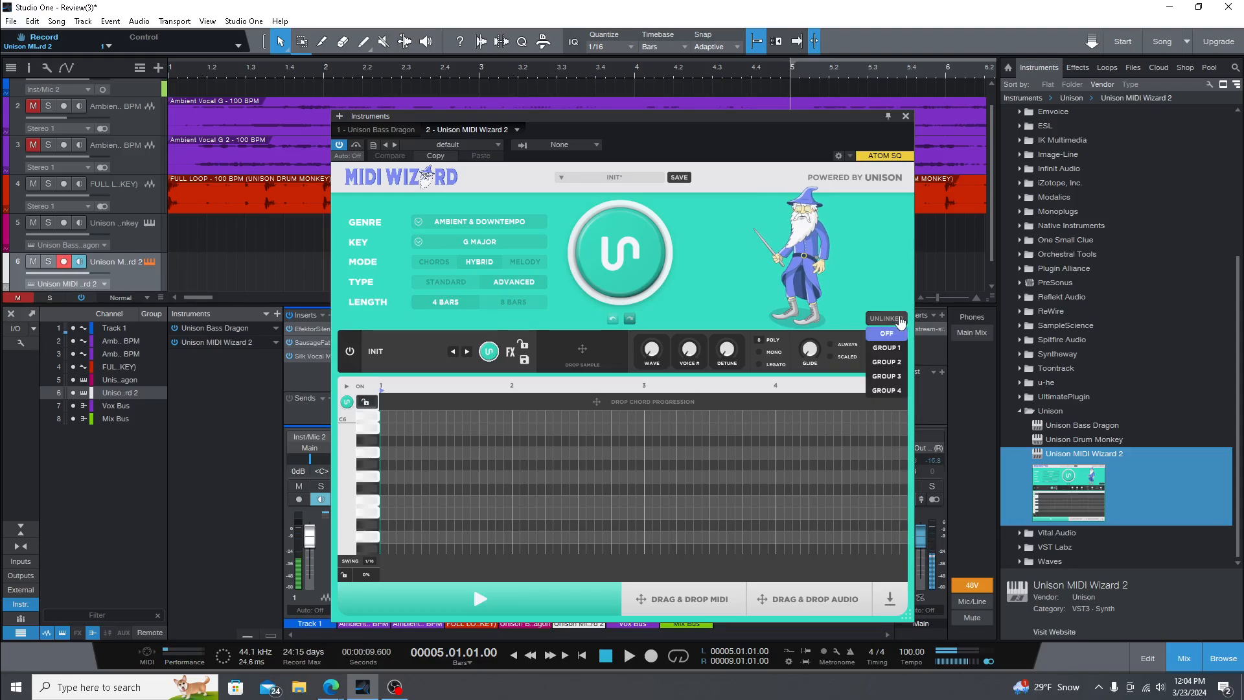
{"action": "left_click", "coordinate": [880, 350]}
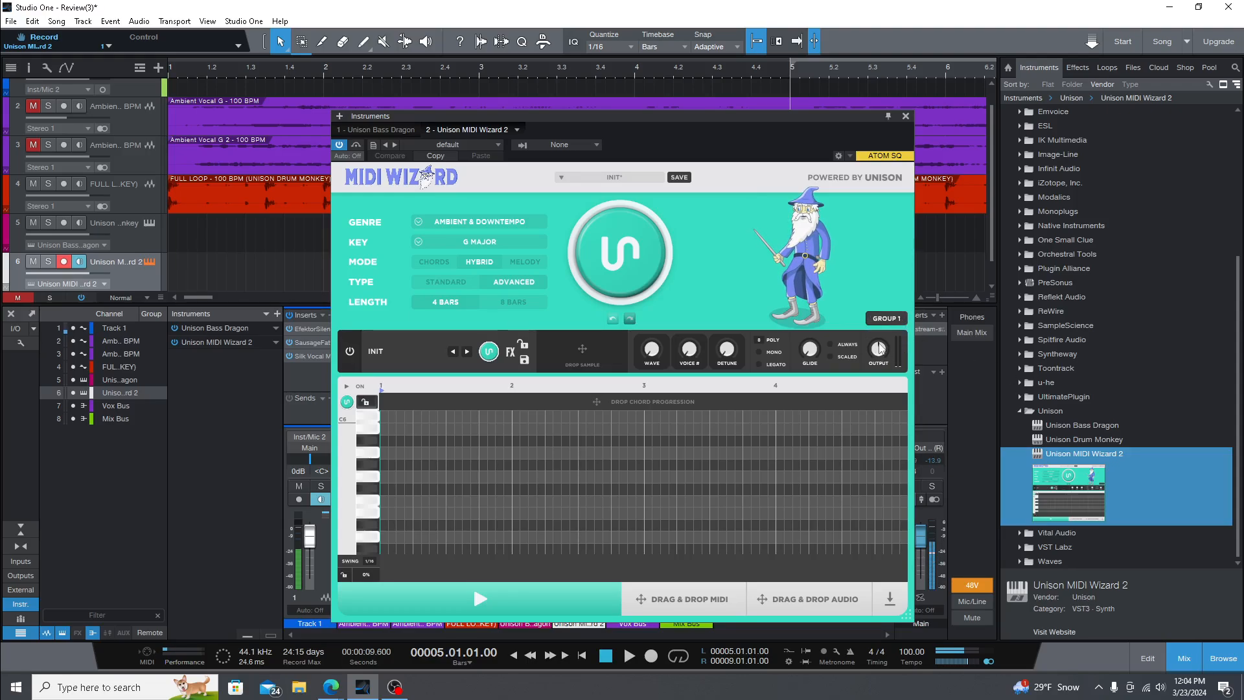
{"action": "left_click", "coordinate": [396, 130]}
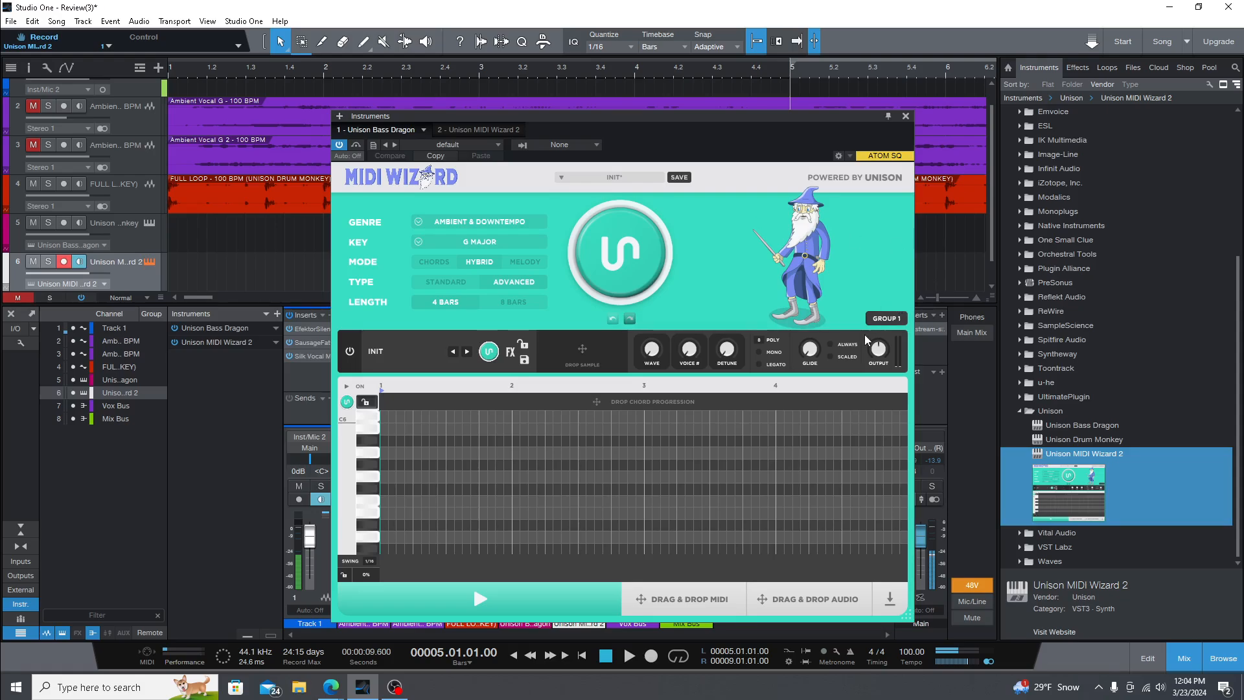
{"action": "left_click", "coordinate": [890, 319]}
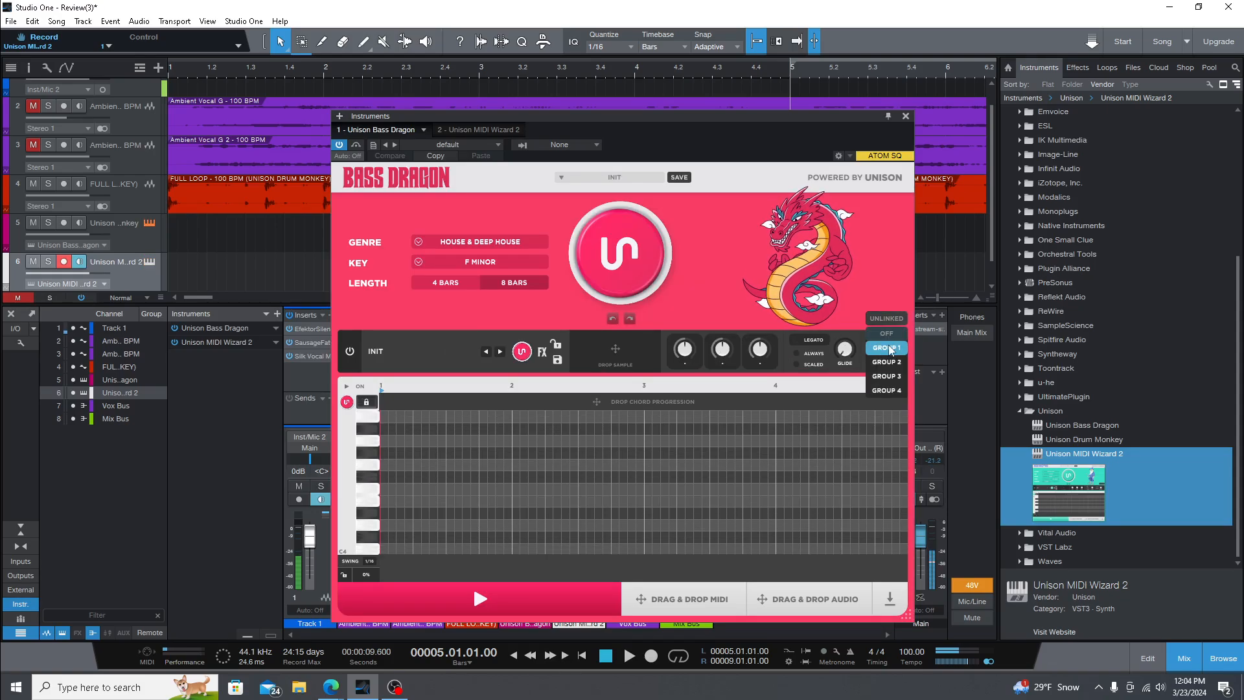
{"action": "left_click", "coordinate": [887, 349]}
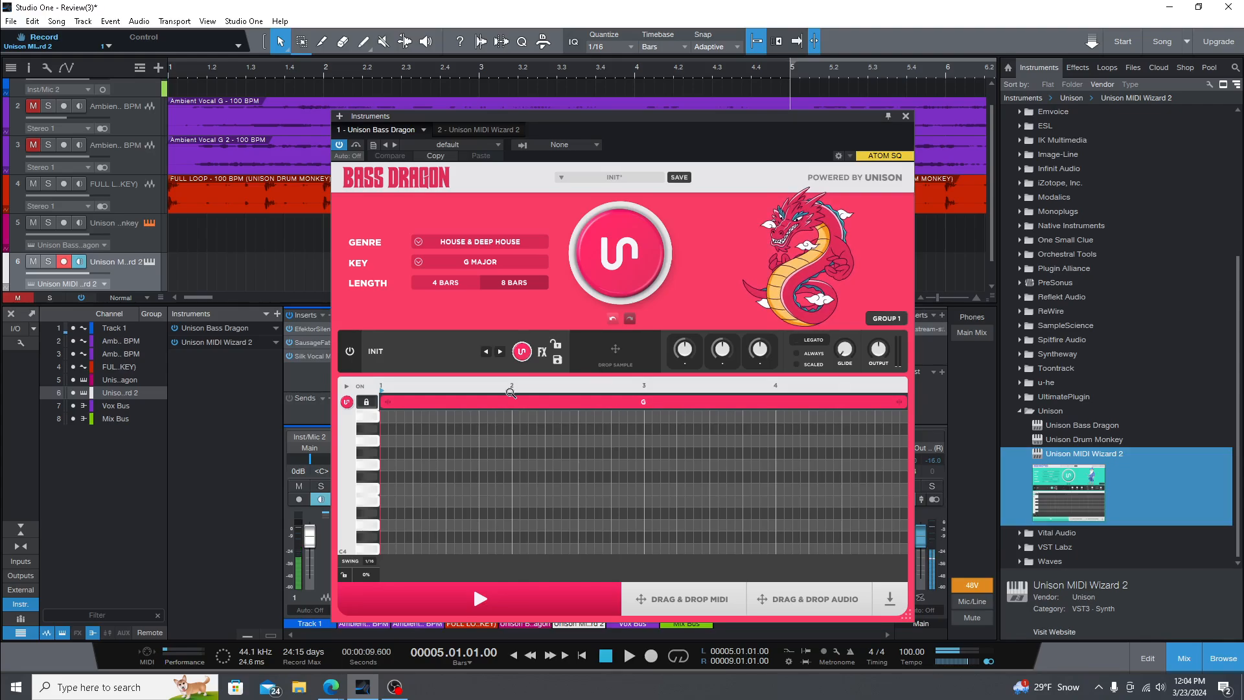
Set Bass Dragon's genre to Ambient & Downtempo and return to the MIDI Wizard 2 editor.
{"action": "left_click", "coordinate": [518, 241]}
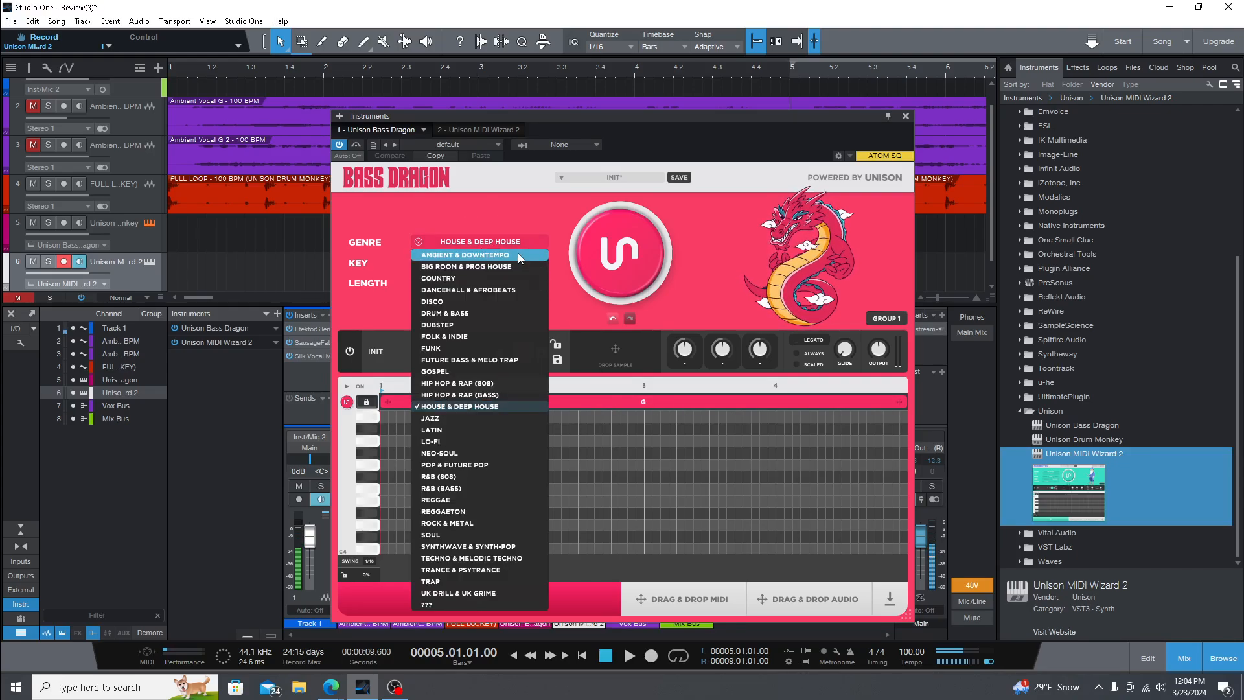
{"action": "left_click", "coordinate": [518, 252]}
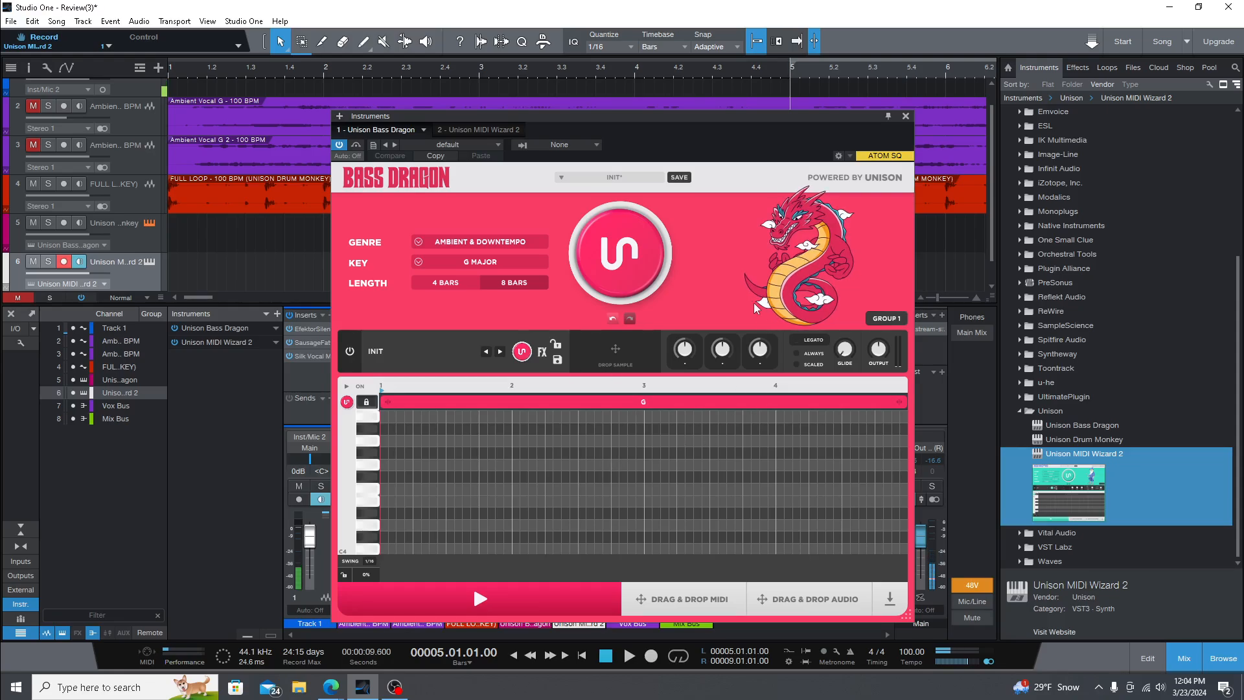
{"action": "left_click", "coordinate": [491, 126]}
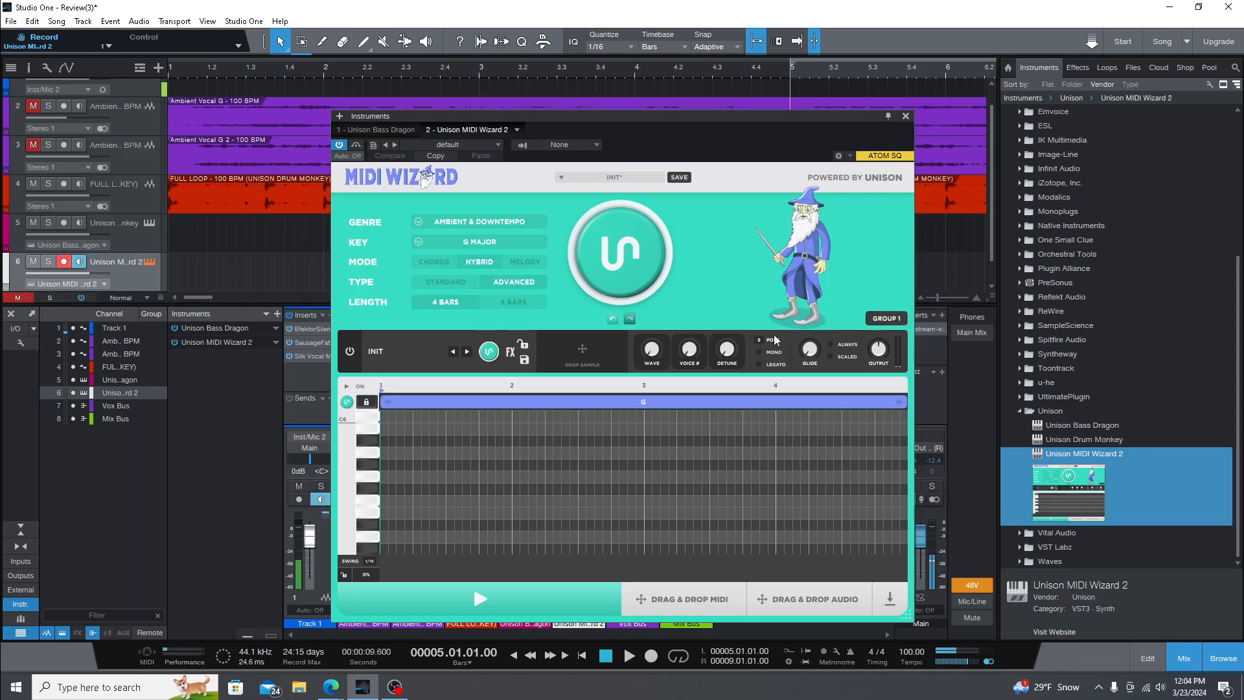
Generate a hybrid groove in MIDI Wizard 2, randomize its chord progression, and regenerate the groove while auditioning it with the song.
{"action": "left_click", "coordinate": [627, 251]}
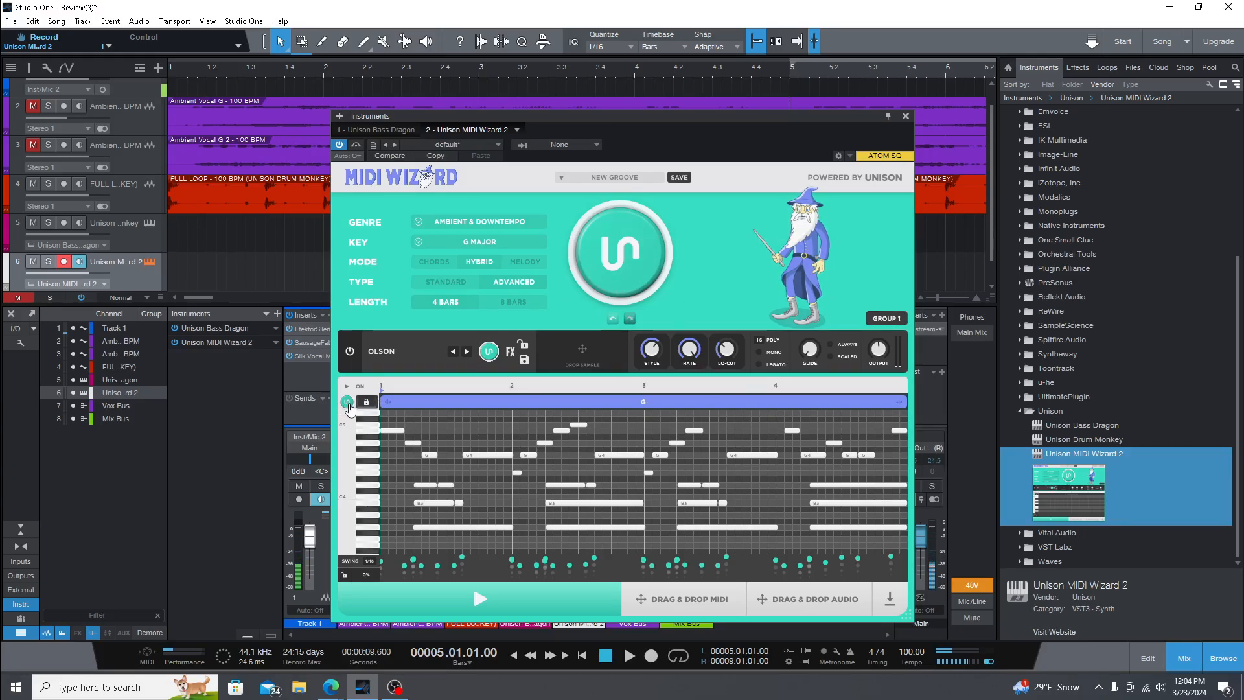
{"action": "left_click", "coordinate": [347, 402]}
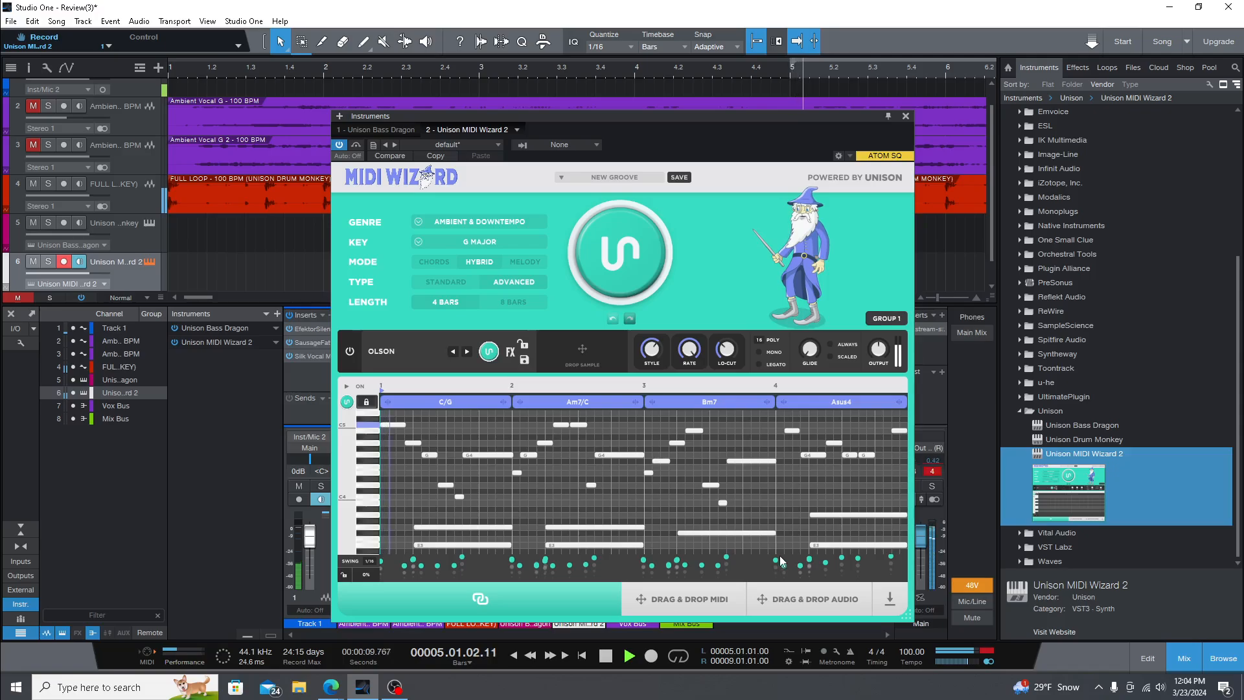
{"action": "key", "text": "space"}
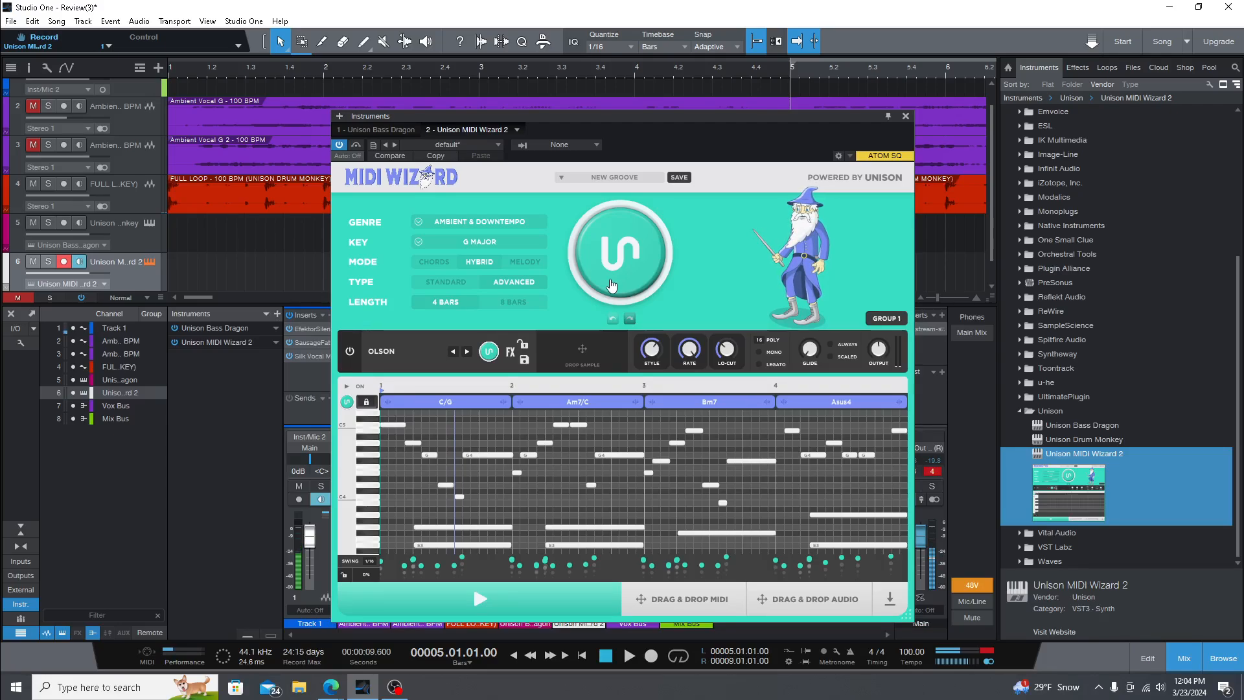
{"action": "key", "text": "space"}
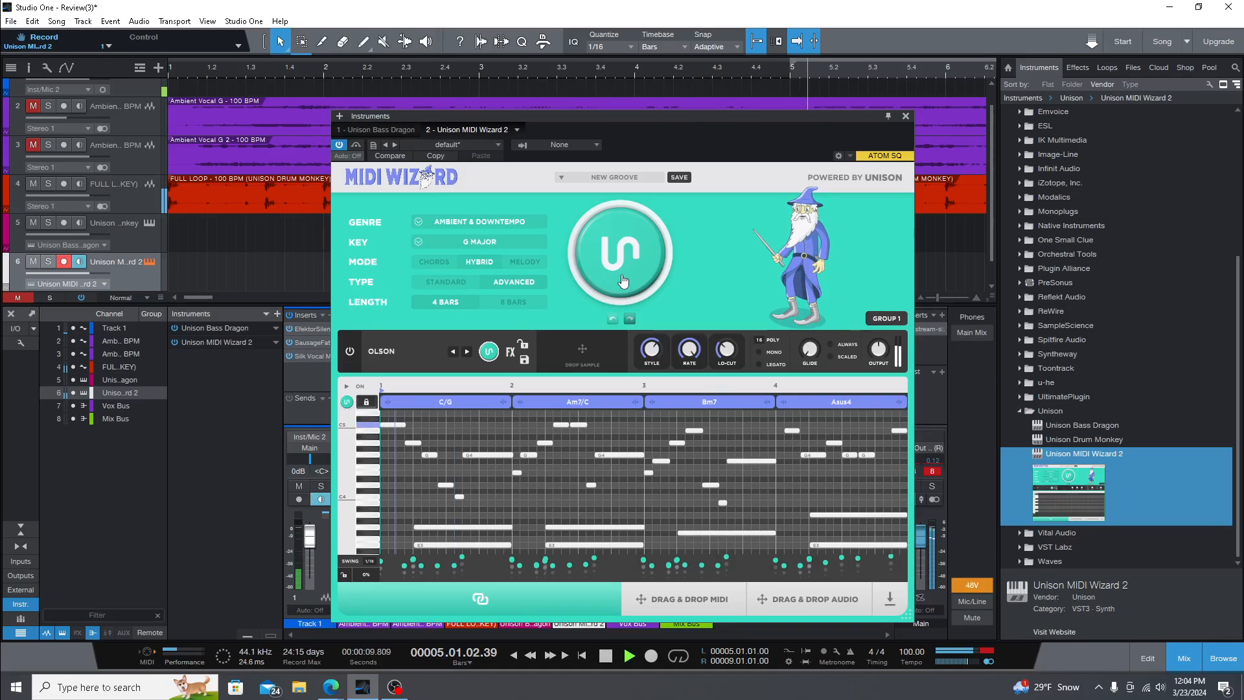
{"action": "left_click", "coordinate": [615, 278]}
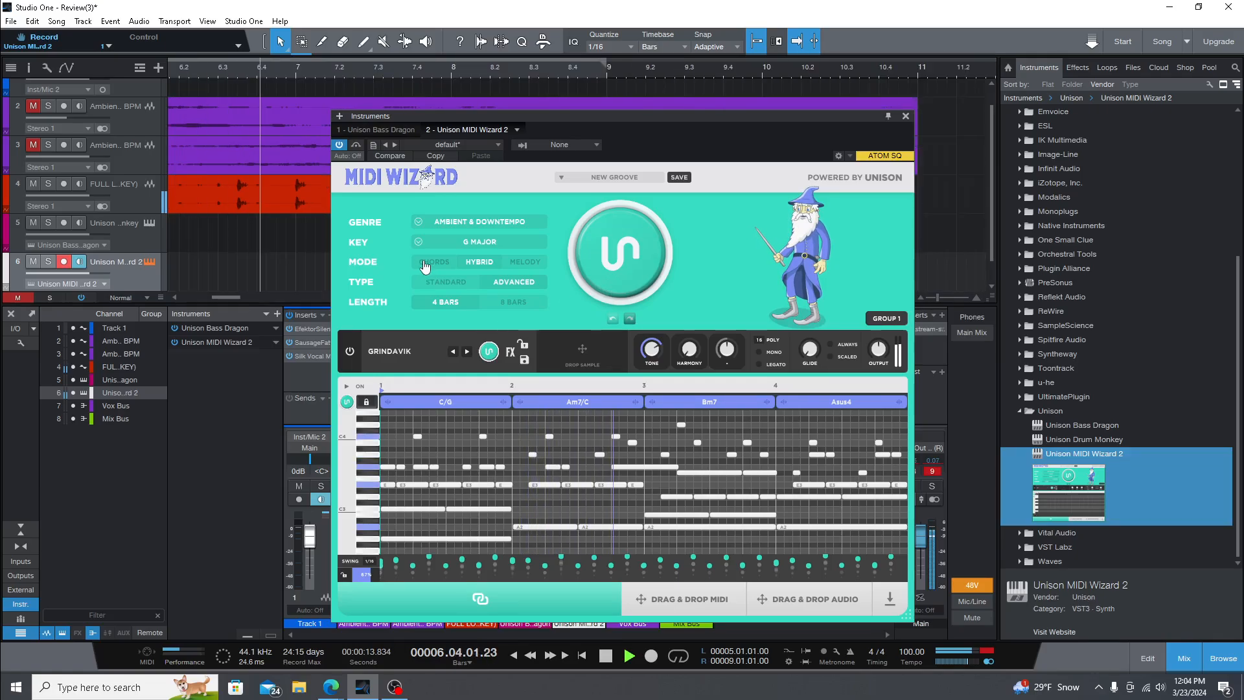
Switch MIDI Wizard 2 to Chords mode and generate several full chord variations with looped song playback.
{"action": "left_click", "coordinate": [434, 262]}
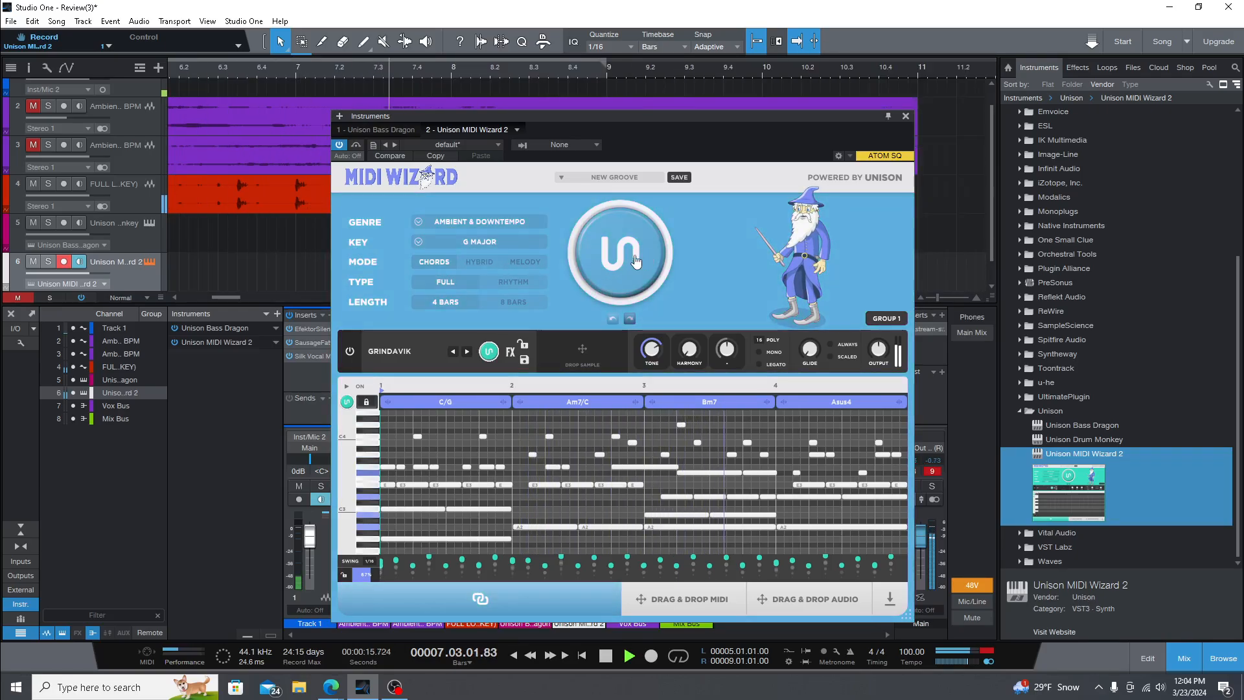
{"action": "left_click", "coordinate": [620, 253]}
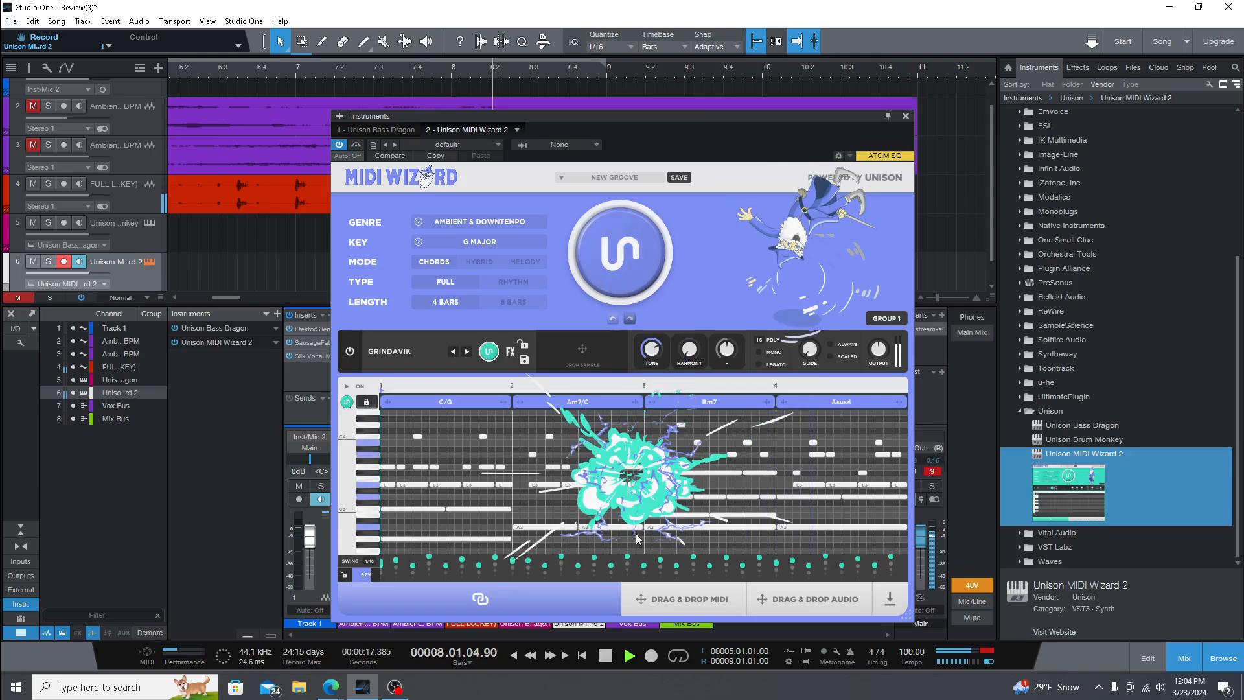
{"action": "left_click", "coordinate": [615, 266]}
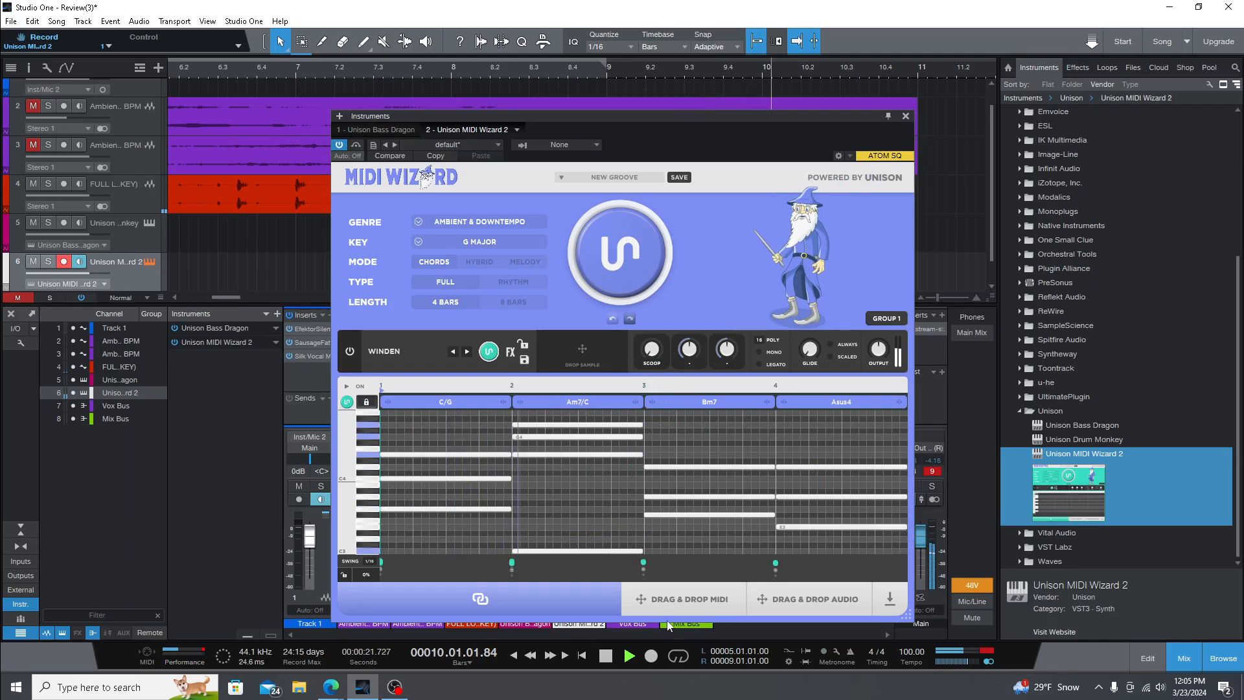
{"action": "left_click", "coordinate": [680, 657]}
{"action": "left_click", "coordinate": [567, 266]}
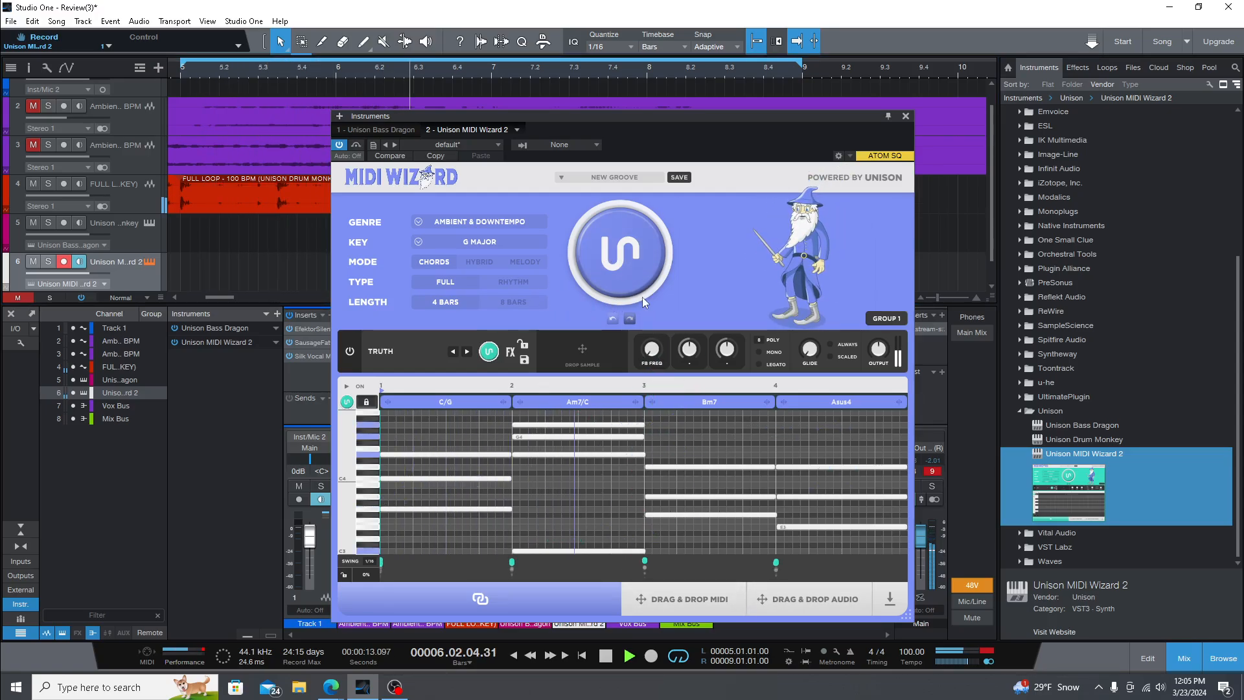
{"action": "left_click", "coordinate": [605, 283]}
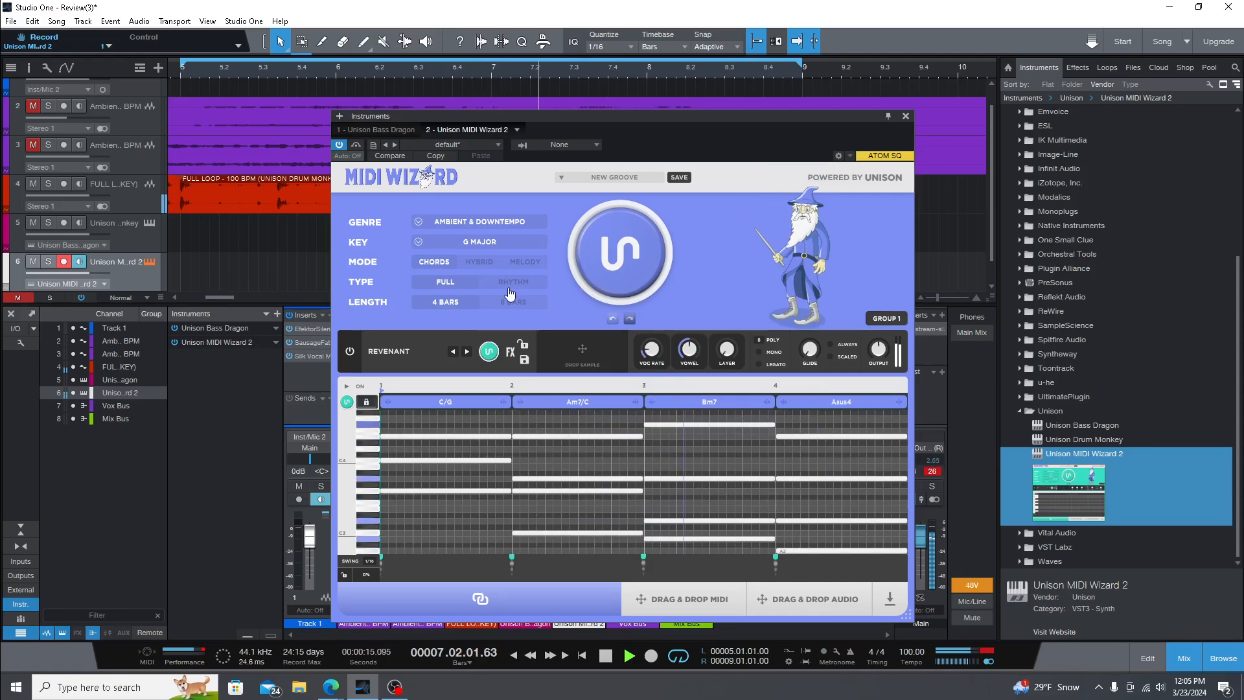
Set the MIDI Wizard 2 length to 8 bars and generate a new chord part.
{"action": "left_click", "coordinate": [514, 301]}
{"action": "left_click", "coordinate": [617, 271]}
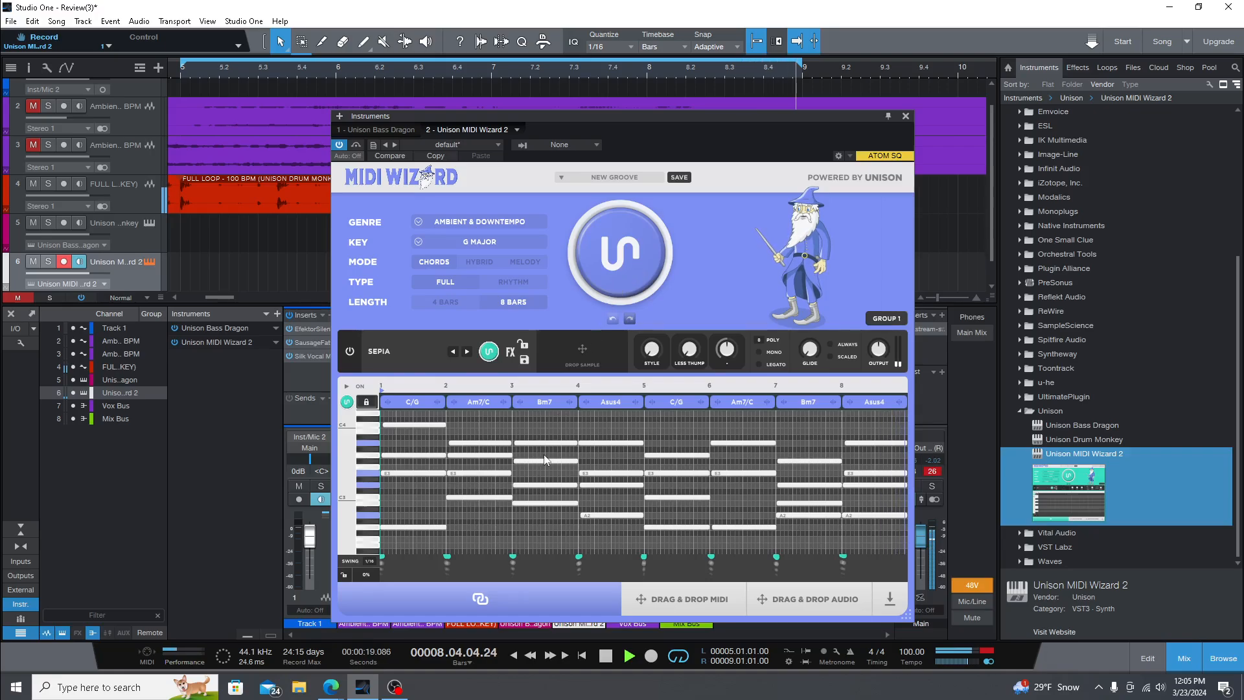
Try Melody mode in MIDI Wizard 2, return to Chords mode, generate another eight-bar chord part, and stop playback.
{"action": "left_click", "coordinate": [525, 263]}
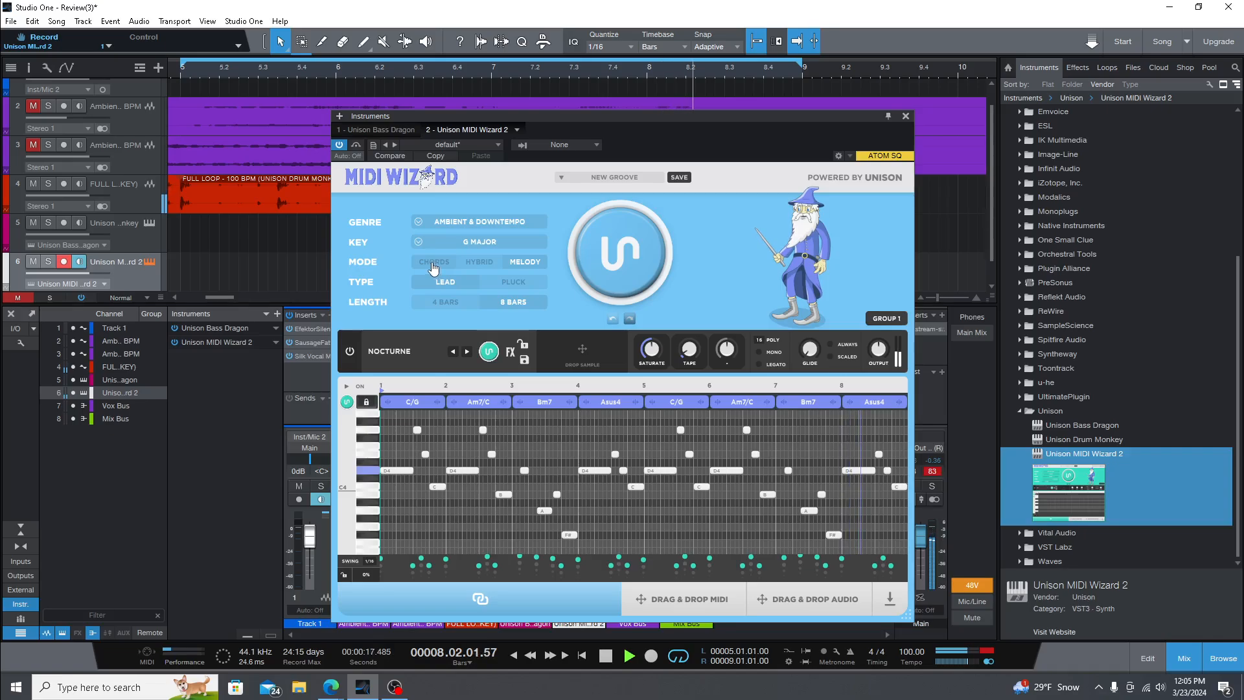
{"action": "left_click", "coordinate": [435, 266]}
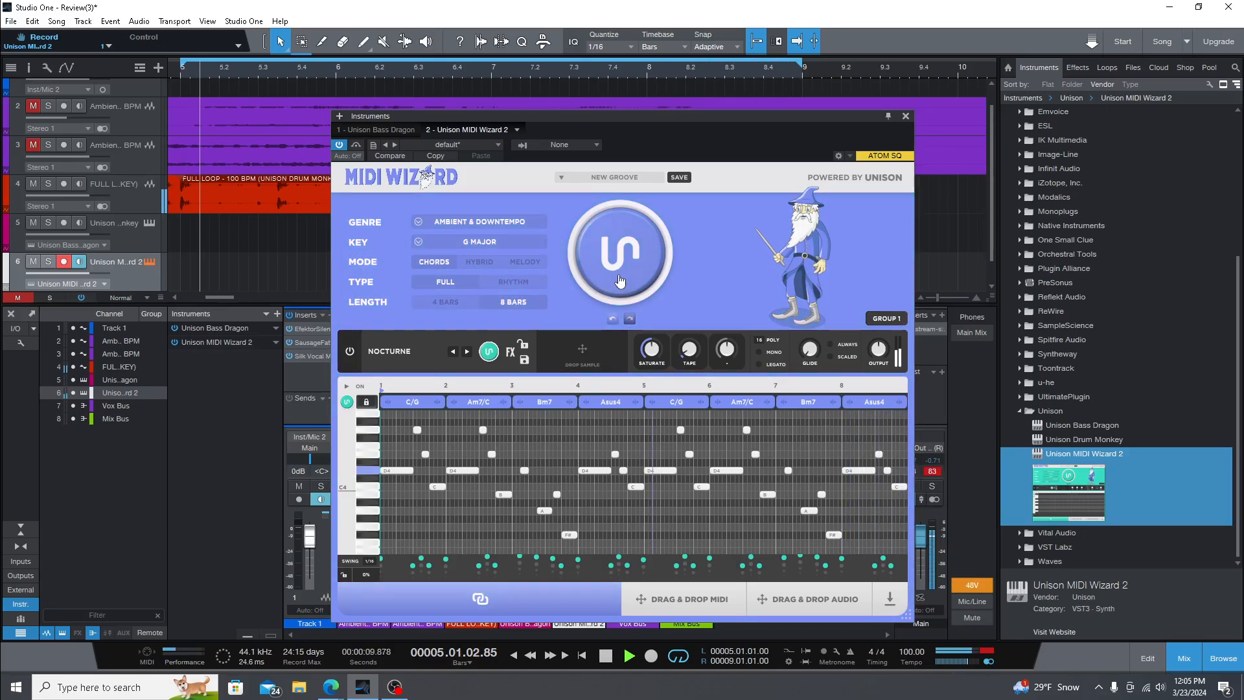
{"action": "left_click", "coordinate": [612, 281]}
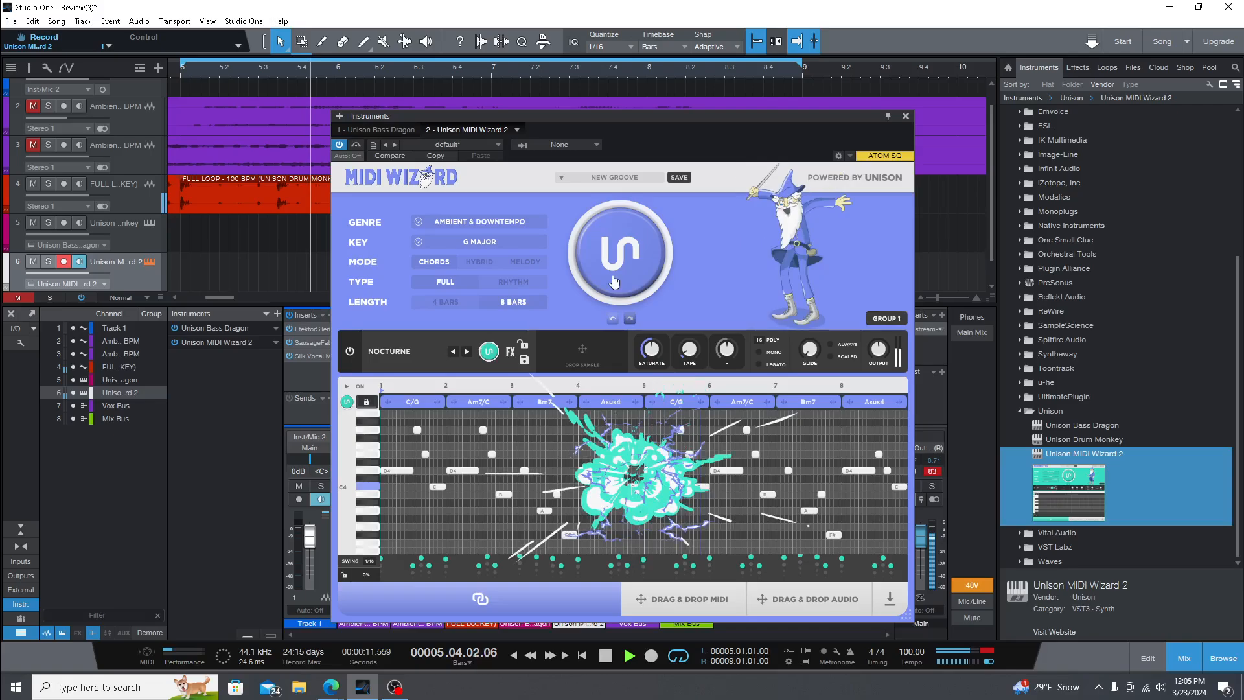
{"action": "key", "text": "space"}
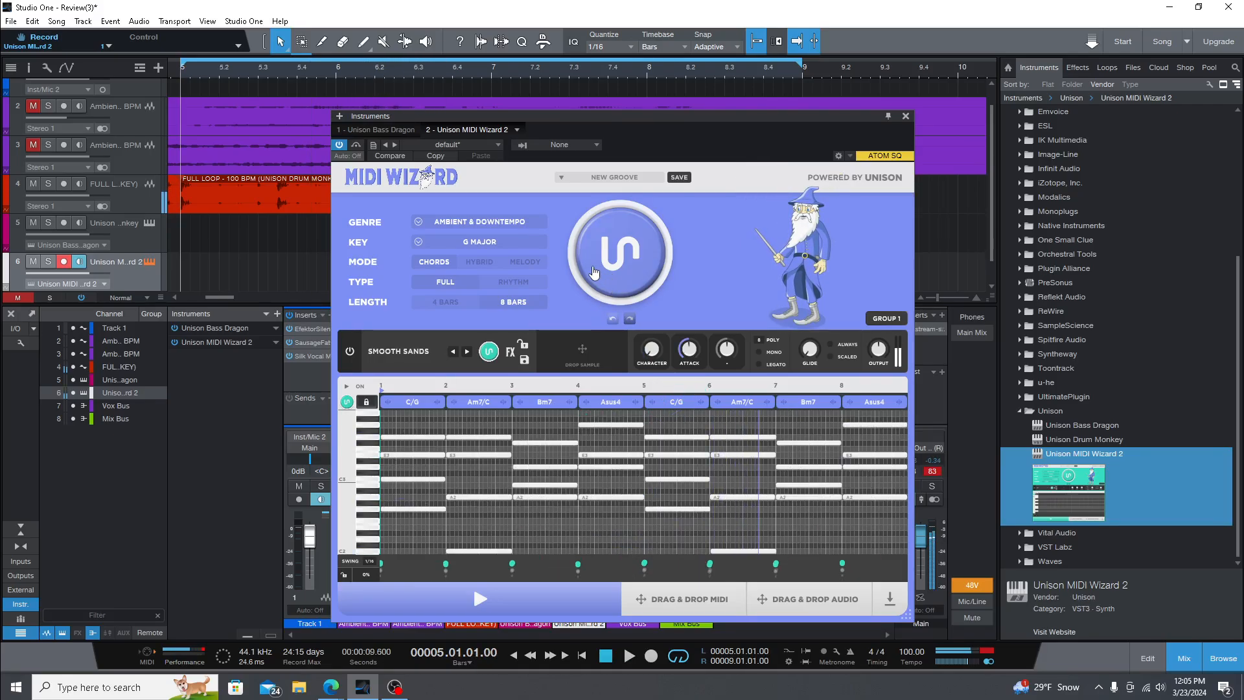
Turn off MIDI Wizard 2's built-in sound and generate a Bass Dragon bass line over the shared chords, auditioning it with the song.
{"action": "left_click", "coordinate": [349, 354]}
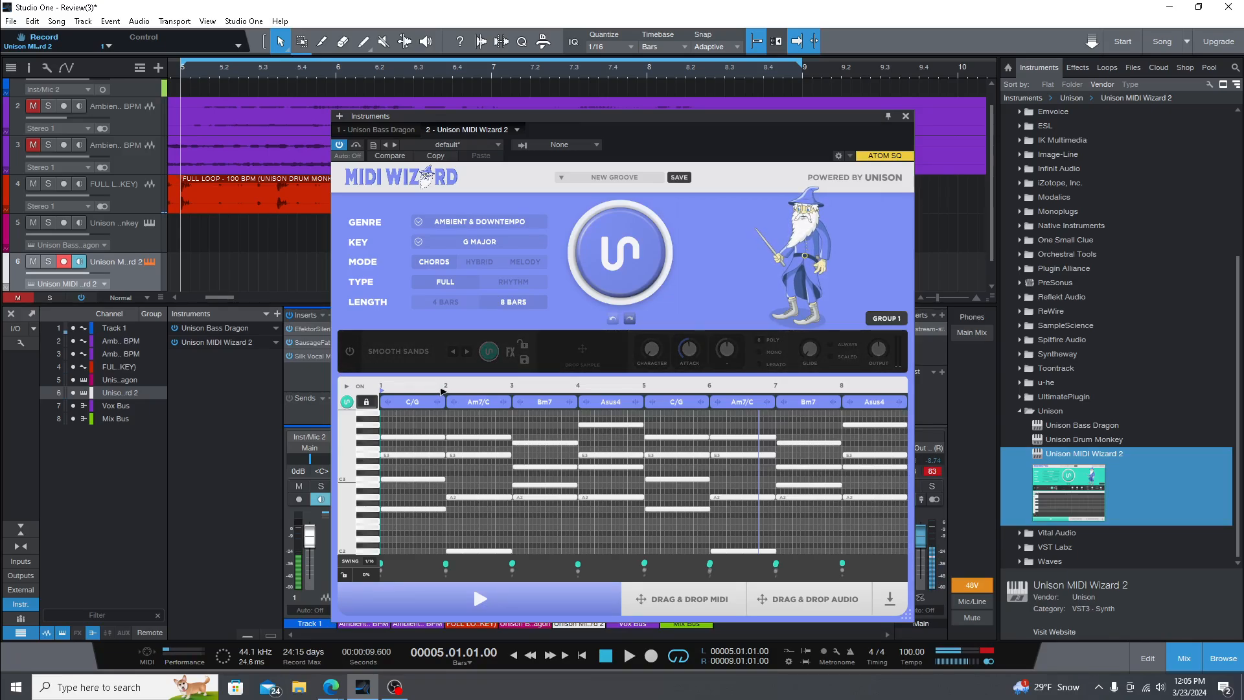
{"action": "key", "text": "space"}
{"action": "left_click", "coordinate": [391, 129]}
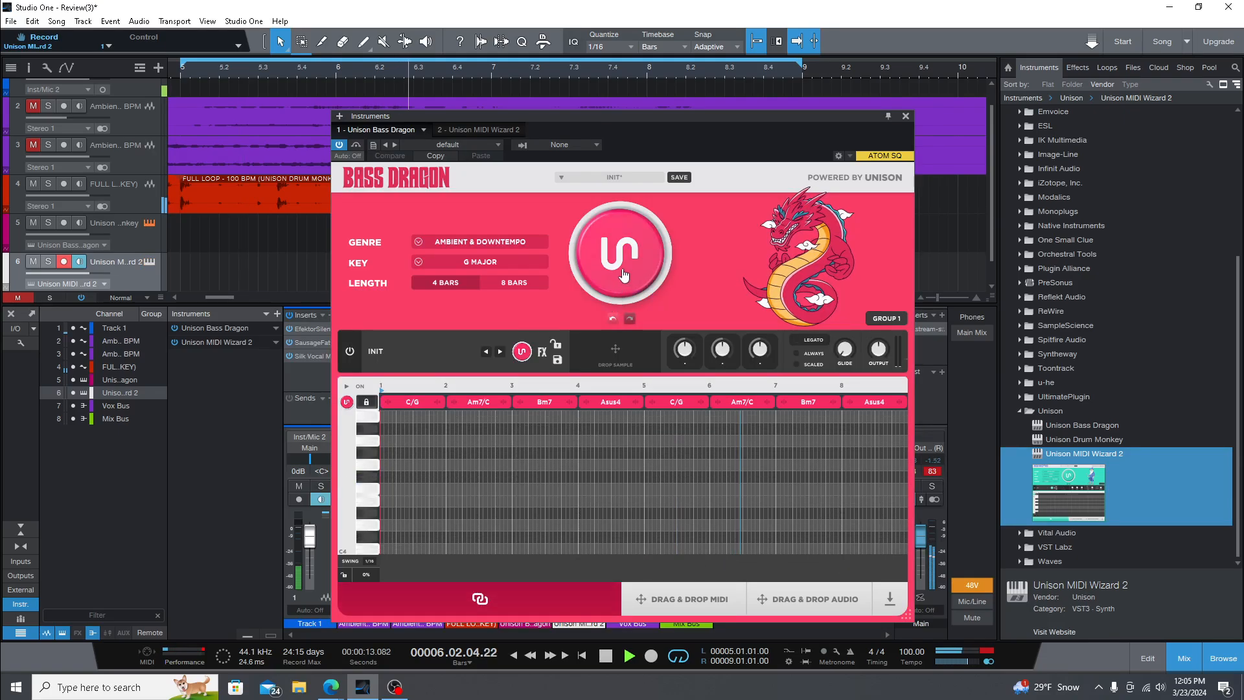
{"action": "left_click", "coordinate": [620, 268]}
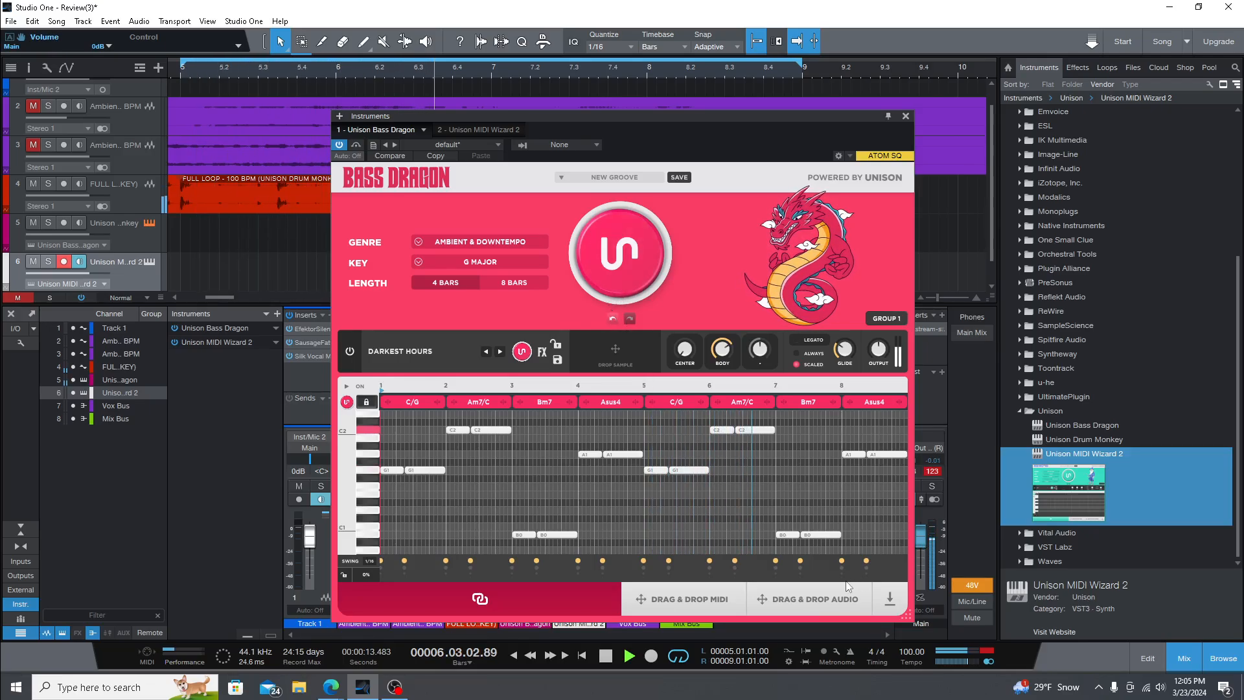
{"action": "key", "text": "space"}
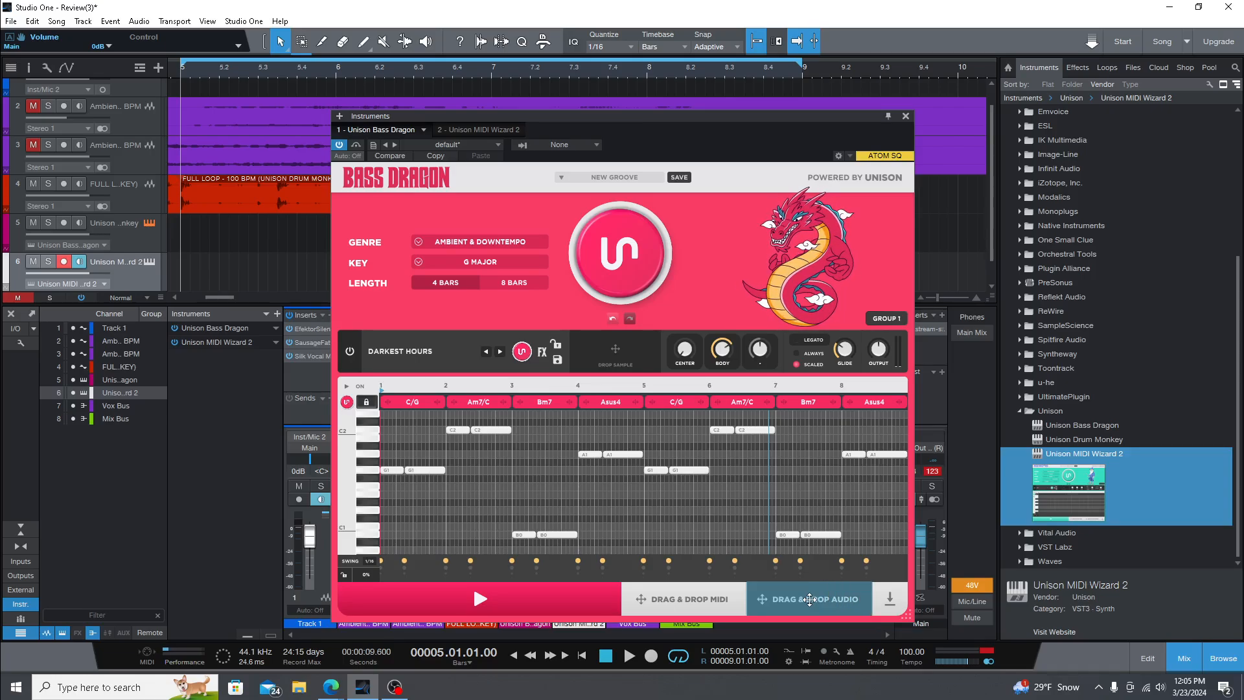
Export the Bass Dragon bass line as audio into the arrangement, remove the Bass Dragon instrument, and close the instrument editor.
{"action": "left_click_drag", "start_coordinate": [809, 599], "coordinate": [184, 282]}
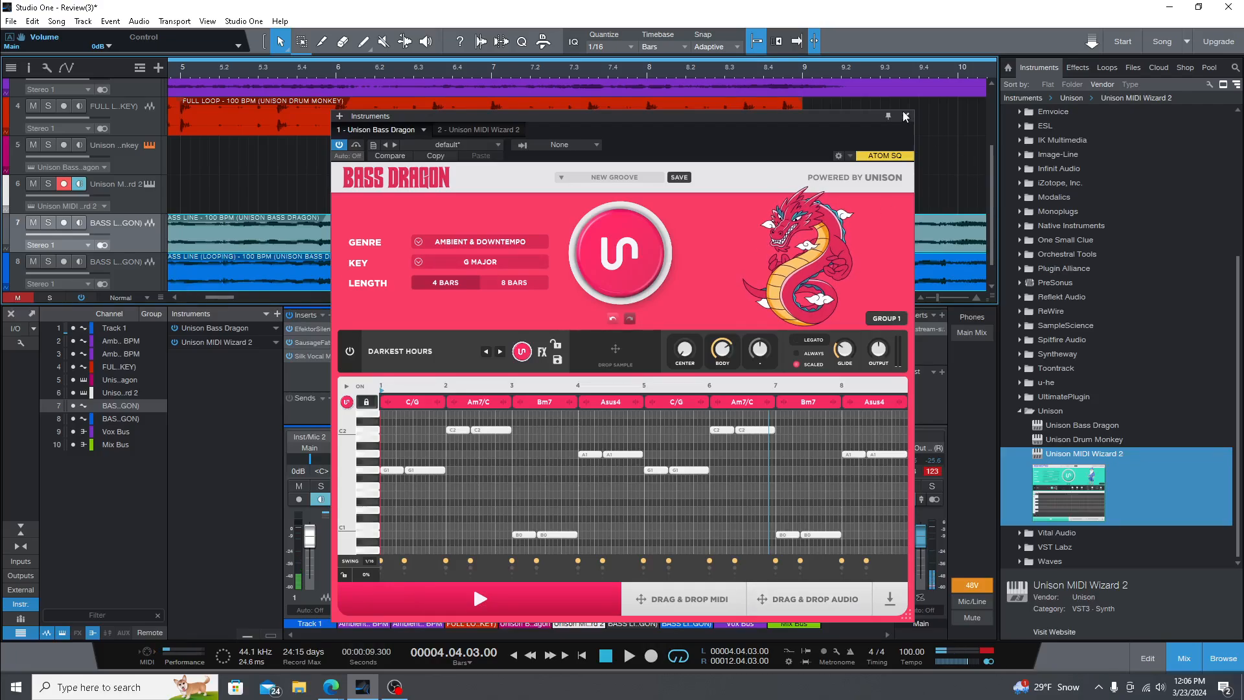
{"action": "left_click", "coordinate": [422, 130]}
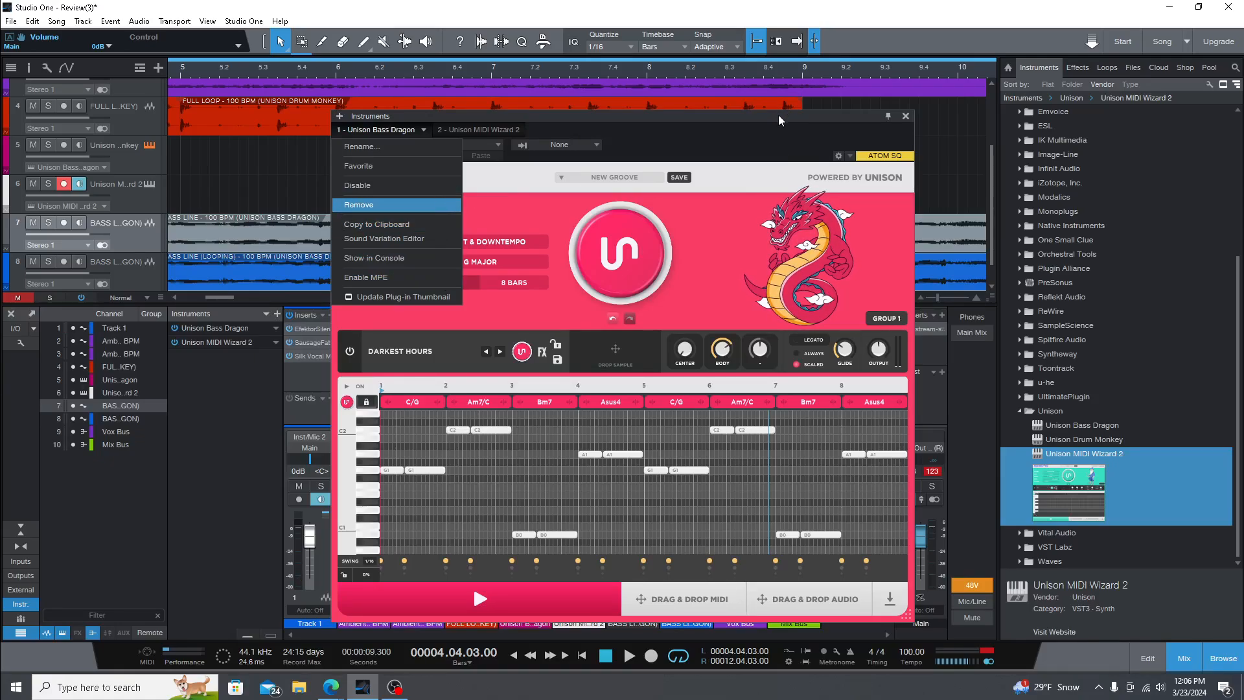
{"action": "left_click", "coordinate": [417, 208]}
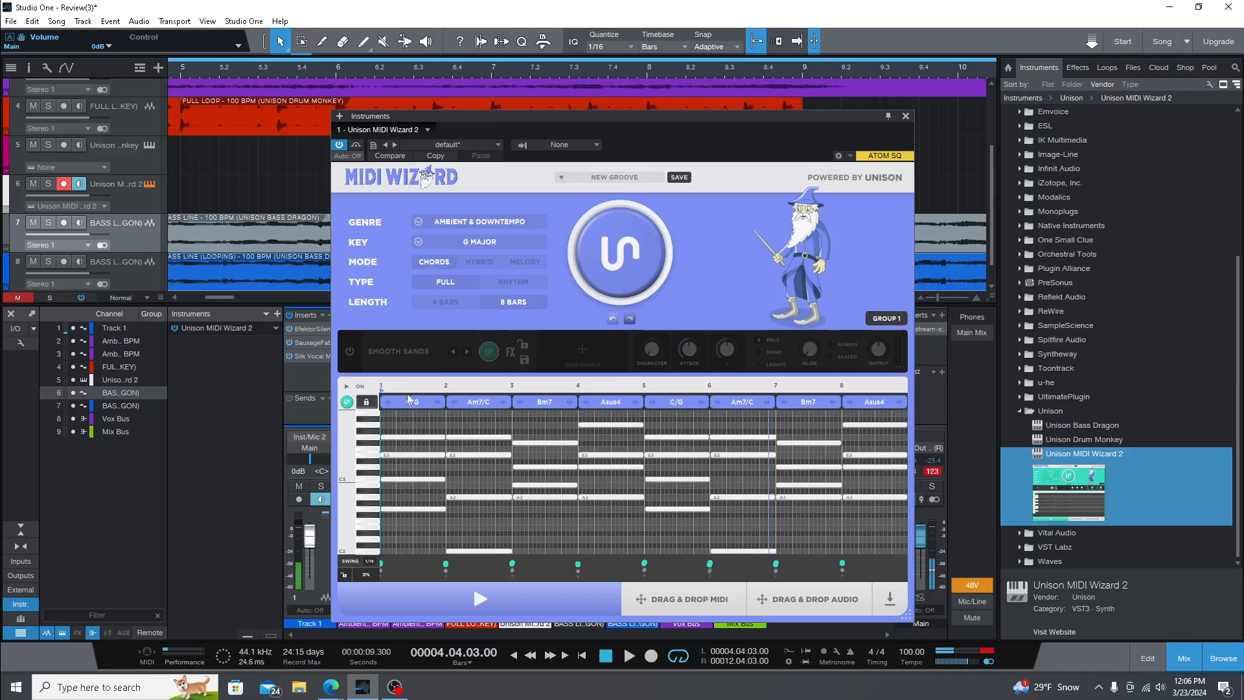
{"action": "left_click", "coordinate": [905, 116]}
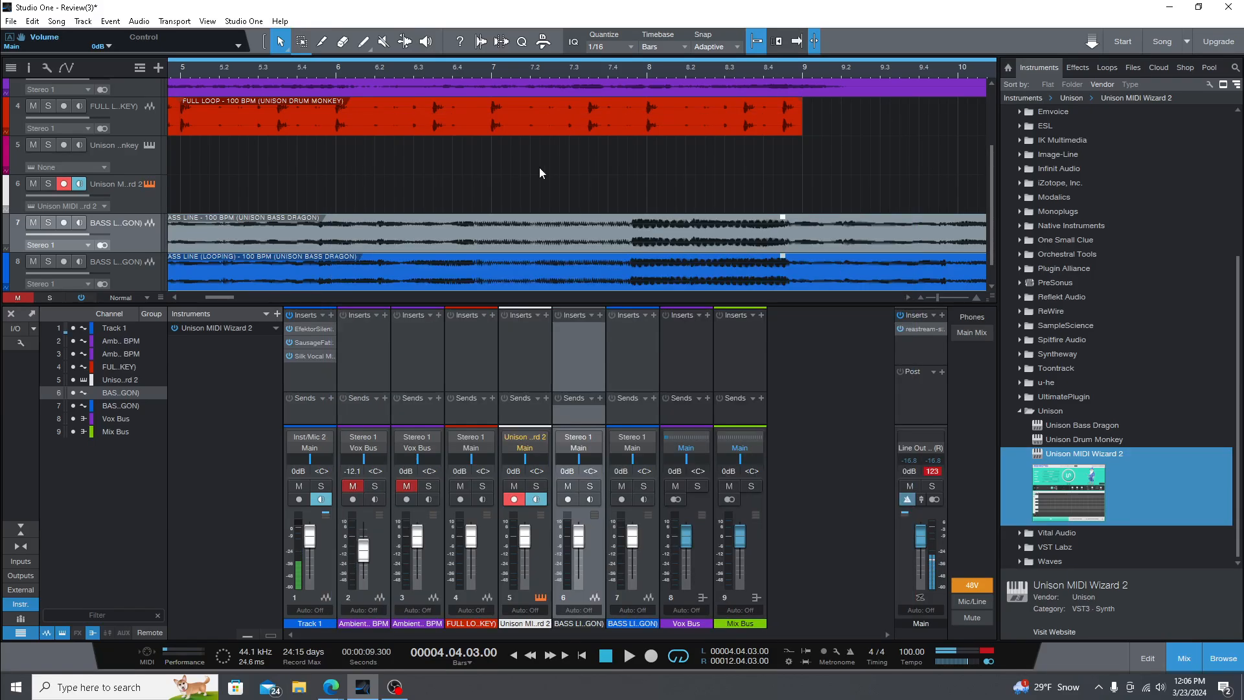
Delete the non-looping bass line track and the instrument track left without an instrument.
{"action": "scroll", "coordinate": [139, 261], "scroll_direction": "down", "scroll_amount": 1}
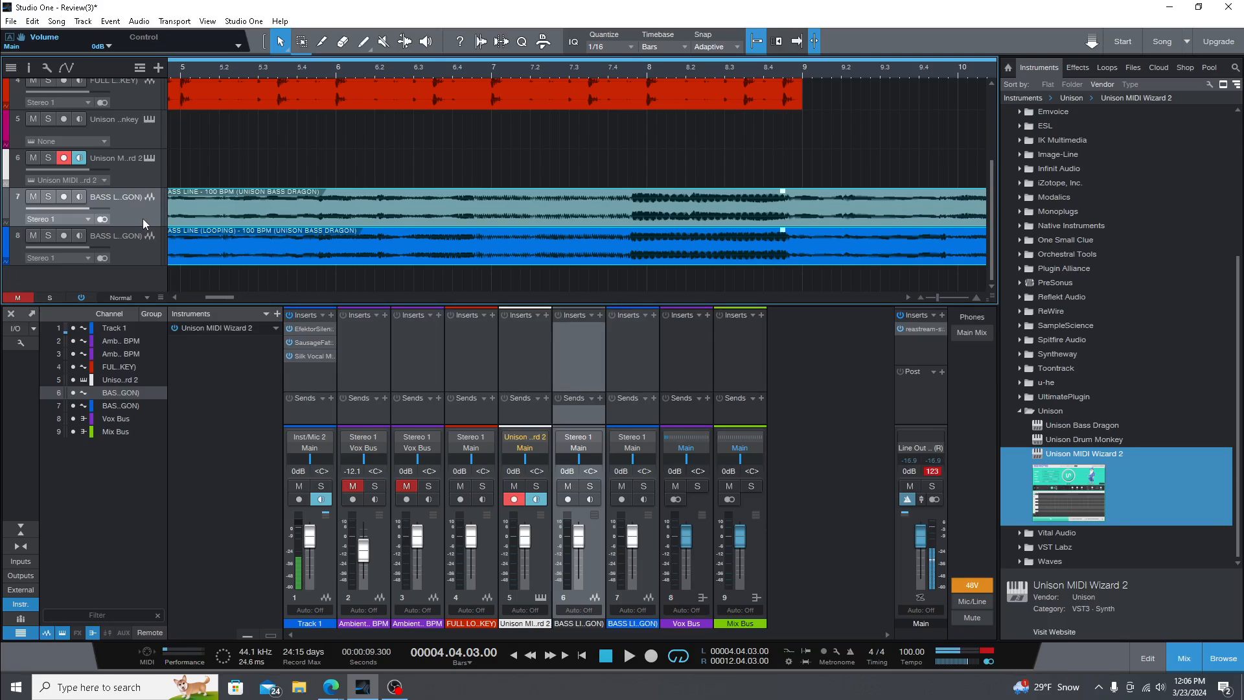
{"action": "key", "text": "Delete"}
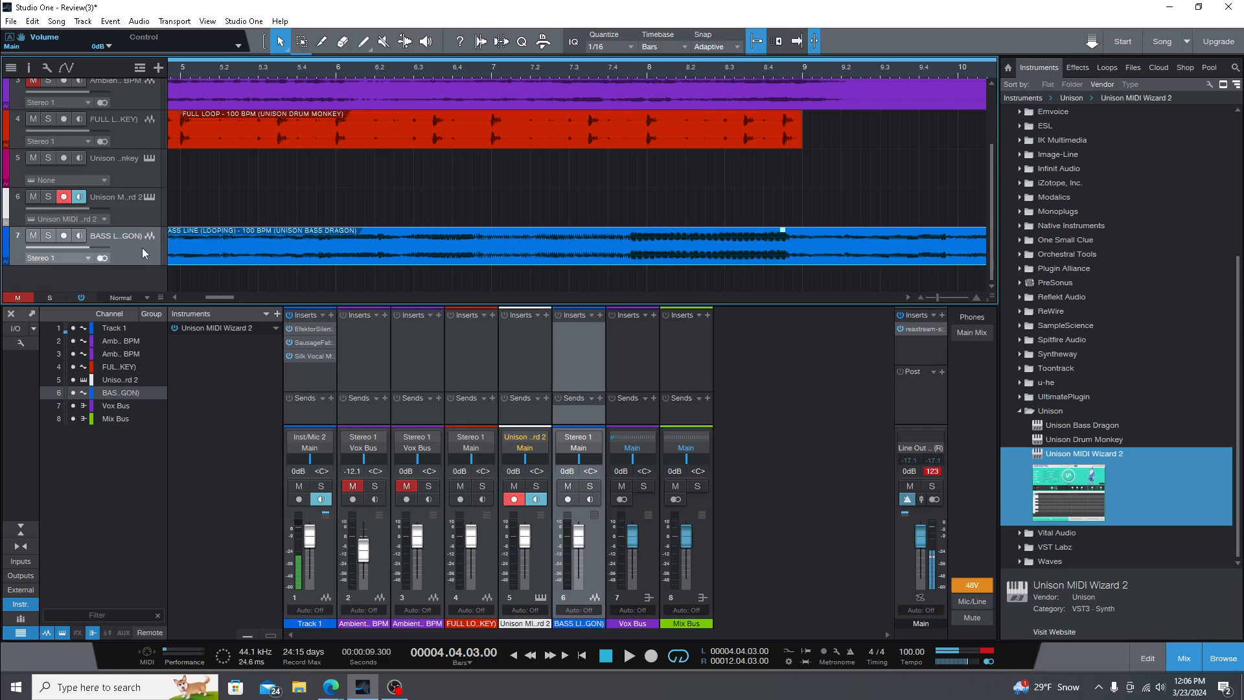
{"action": "left_click", "coordinate": [138, 171]}
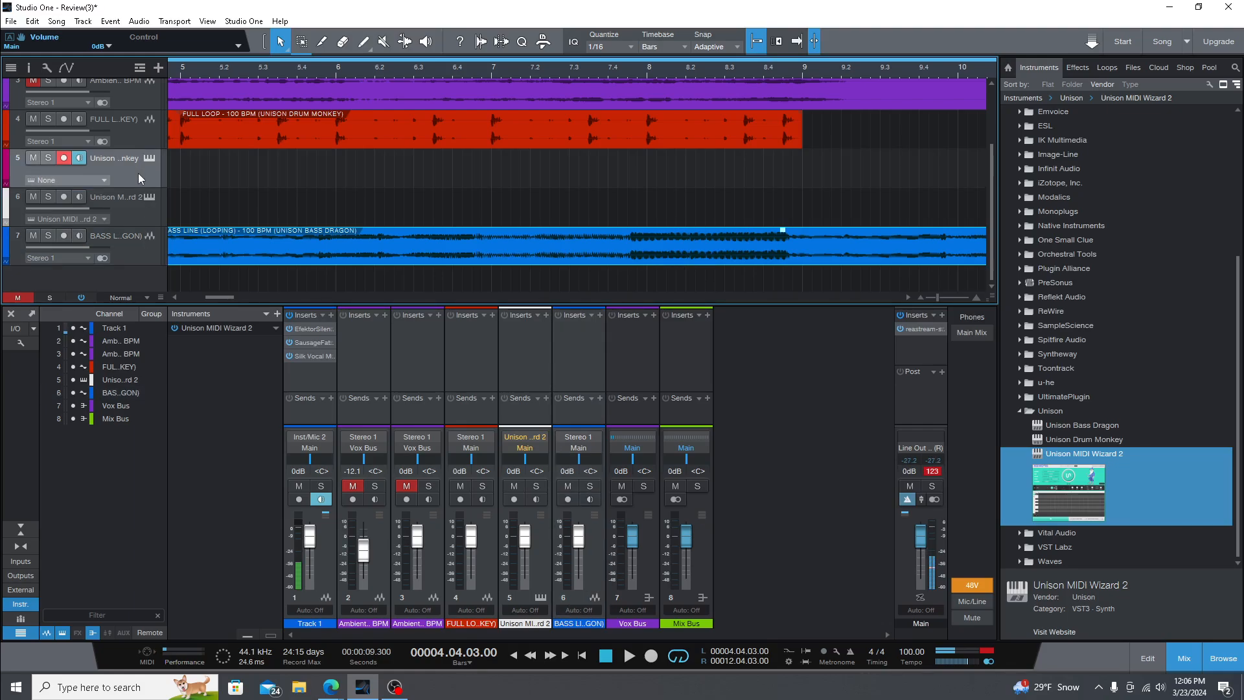
{"action": "key", "text": "Delete"}
Move the looping bass line track directly below the drum loop track and shift its clip to start at bar 1.
{"action": "left_click_drag", "start_coordinate": [145, 259], "coordinate": [156, 194]}
{"action": "scroll", "coordinate": [359, 72], "scroll_direction": "down", "scroll_amount": 6}
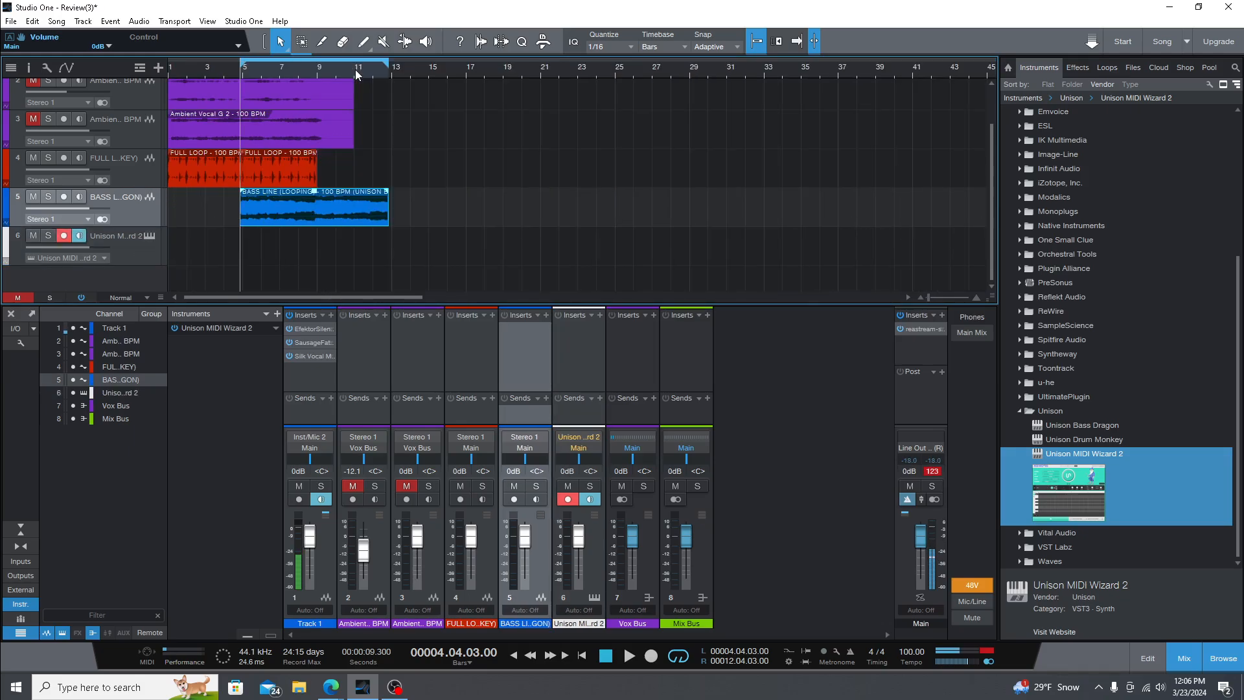
{"action": "left_click_drag", "start_coordinate": [331, 220], "coordinate": [238, 214]}
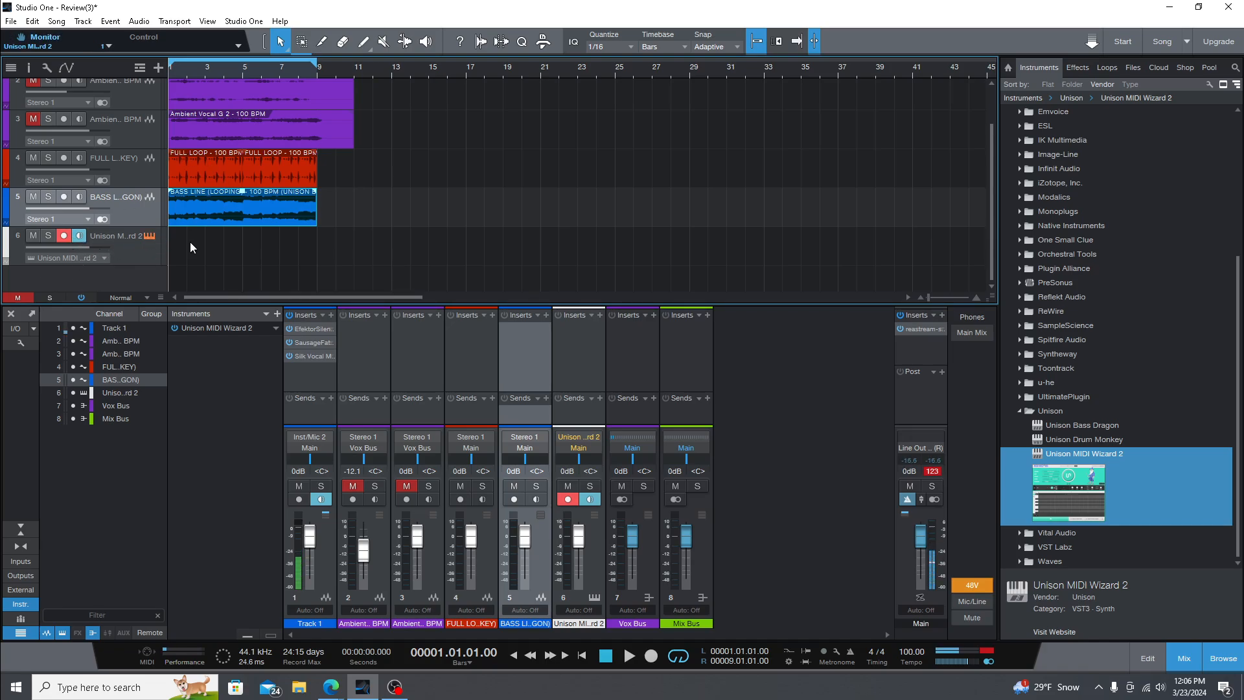
Reopen MIDI Wizard 2, turn its built-in sound back on, and generate new eight-bar chord parts while the song plays.
{"action": "left_click", "coordinate": [150, 235]}
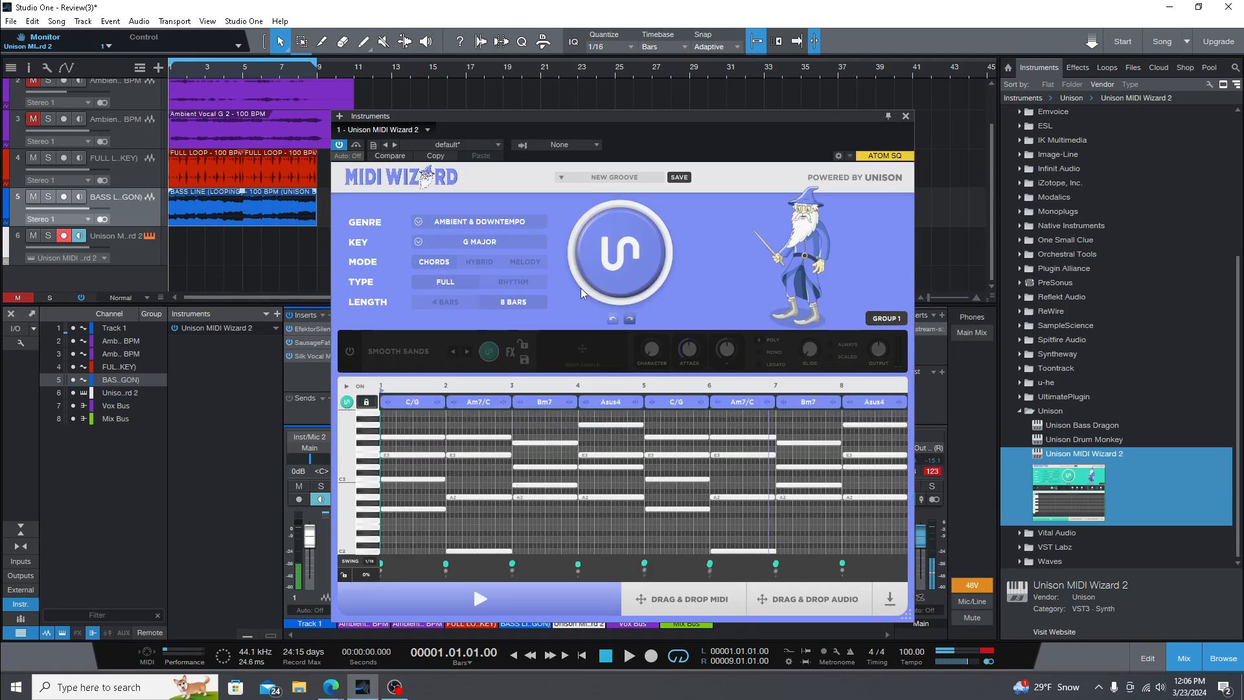
{"action": "key", "text": "space"}
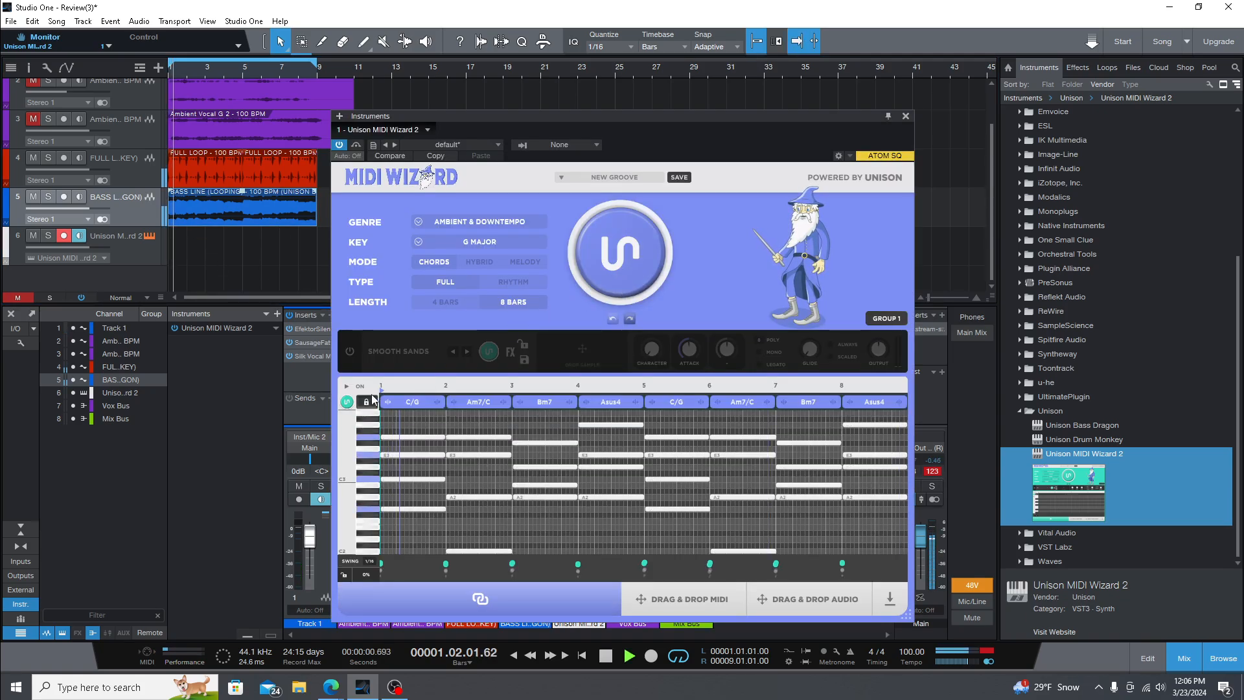
{"action": "left_click", "coordinate": [349, 354]}
{"action": "left_click", "coordinate": [619, 275]}
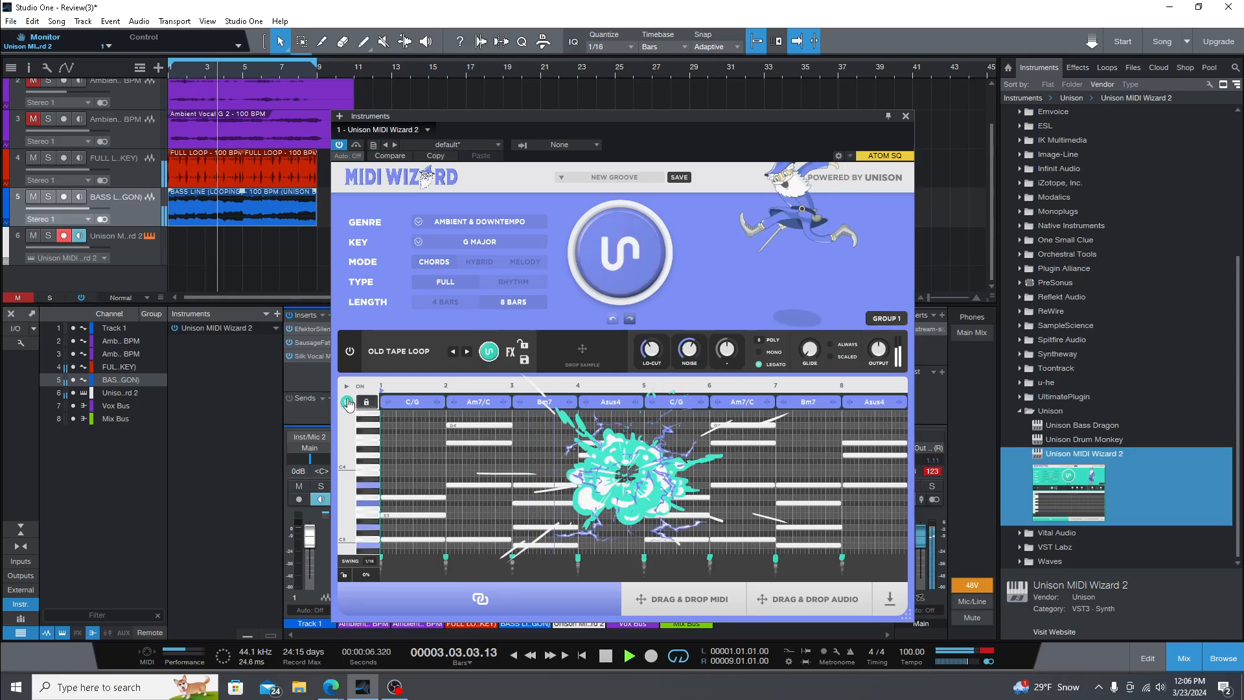
{"action": "left_click", "coordinate": [631, 266]}
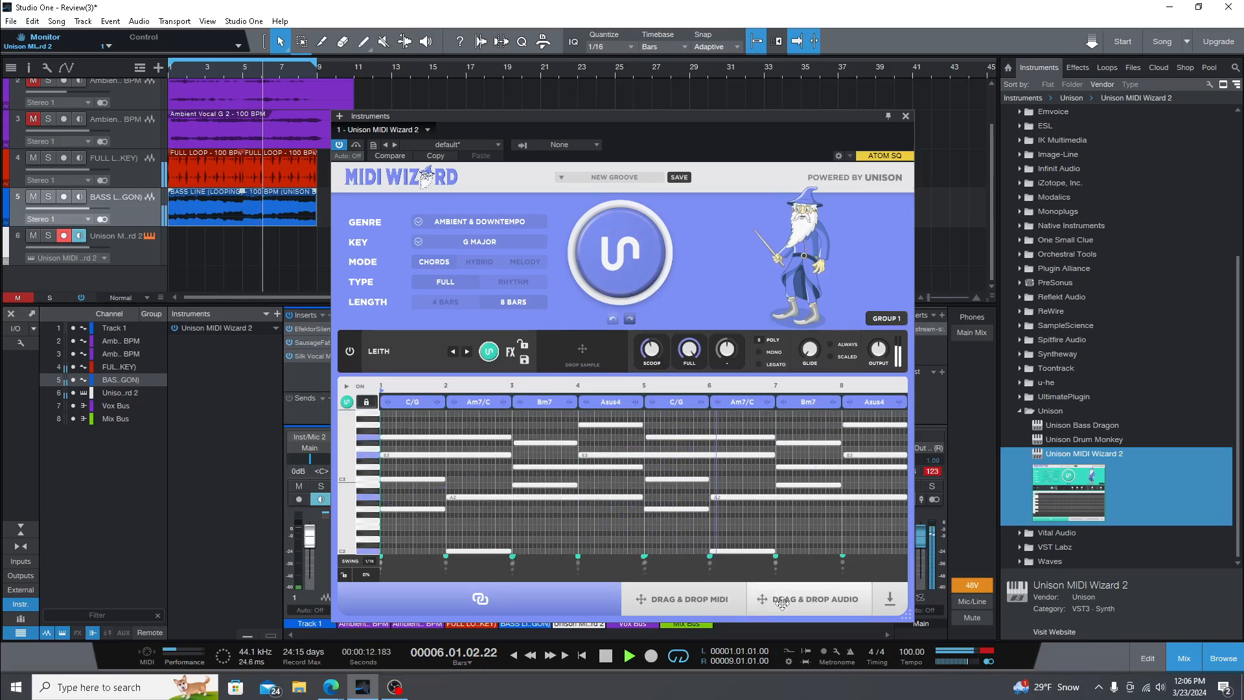
Stop playback, export the full chords from MIDI Wizard 2 as audio onto a new arrangement track, and close the instrument editor.
{"action": "key", "text": "space"}
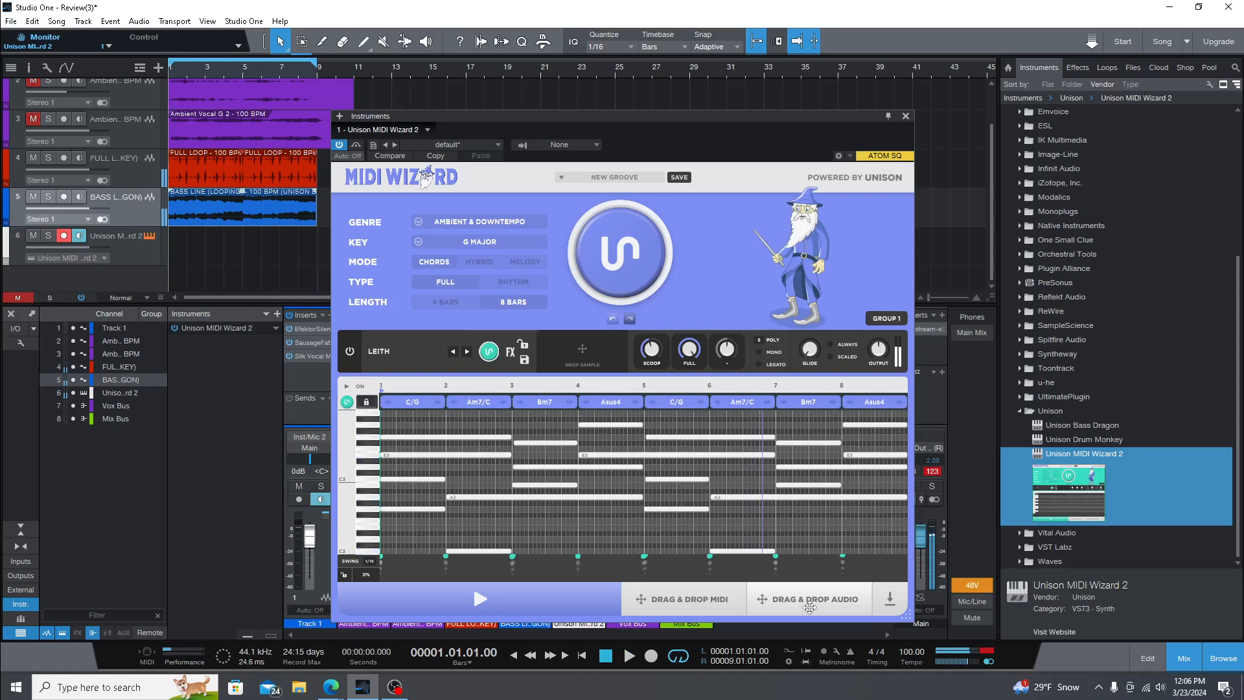
{"action": "left_click_drag", "start_coordinate": [822, 601], "coordinate": [821, 601]}
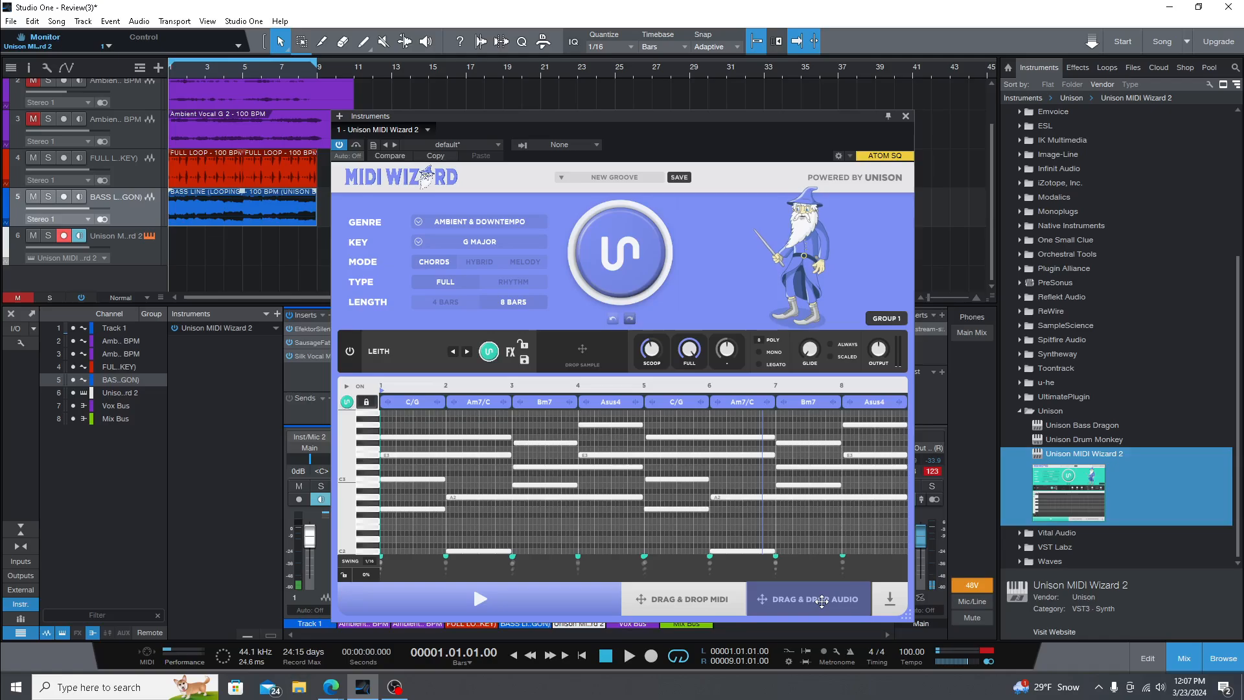
{"action": "left_click_drag", "start_coordinate": [821, 601], "coordinate": [184, 253]}
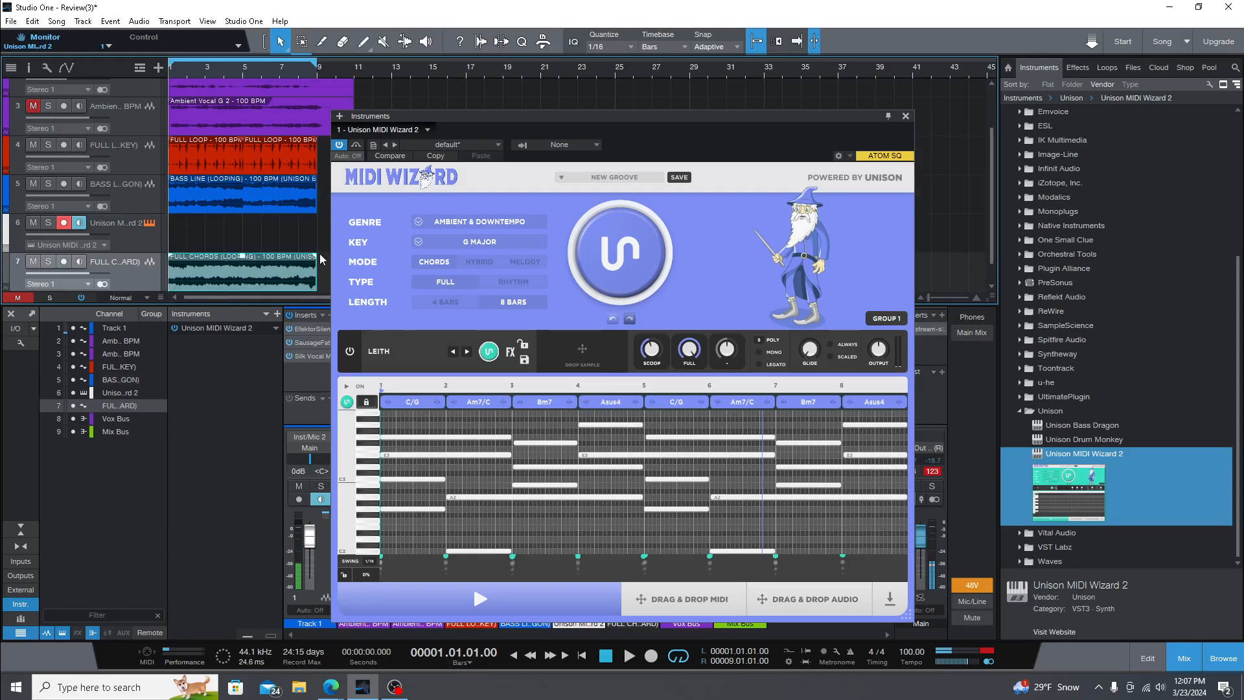
{"action": "left_click", "coordinate": [905, 119]}
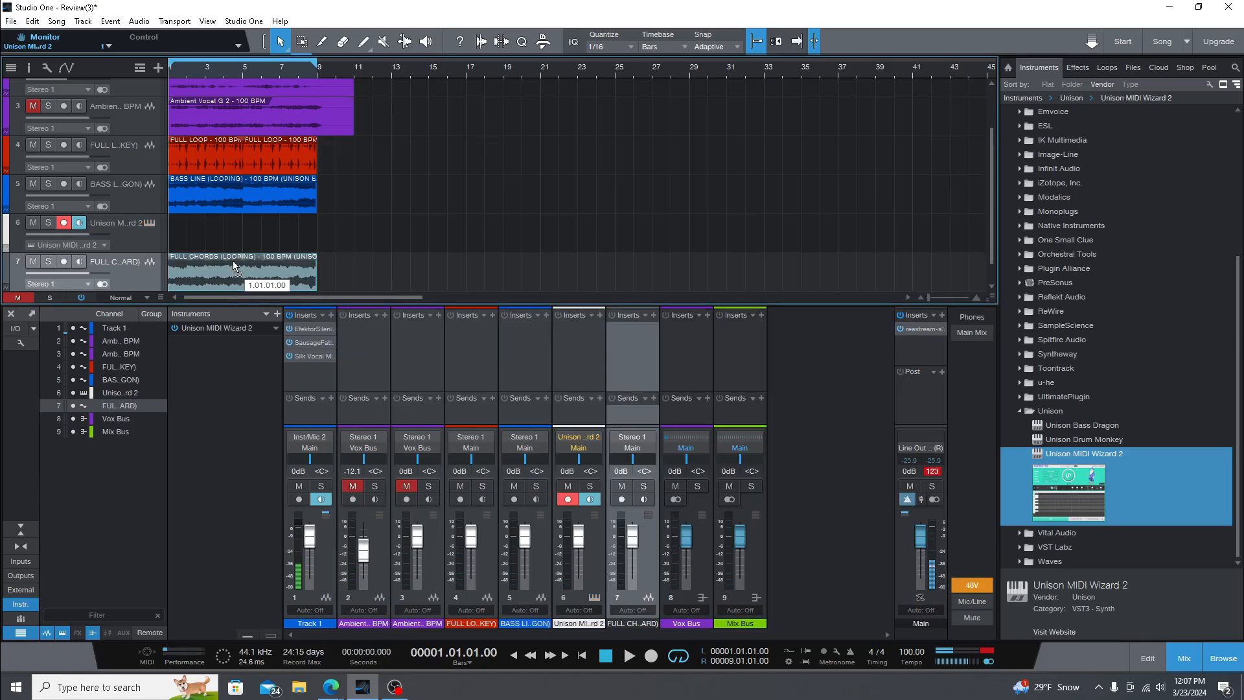
Remove the Unison MIDI Wizard 2 instrument and delete the instrument track it leaves empty.
{"action": "scroll", "coordinate": [156, 221], "scroll_direction": "down", "scroll_amount": 1}
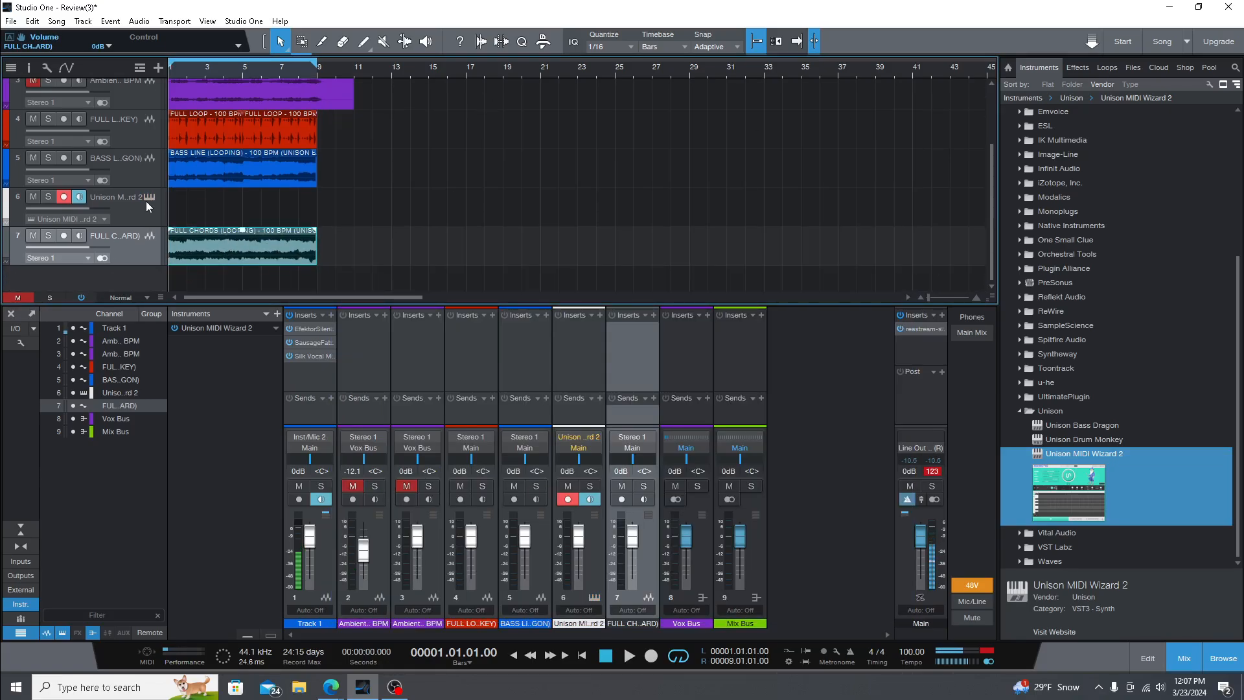
{"action": "left_click", "coordinate": [147, 212]}
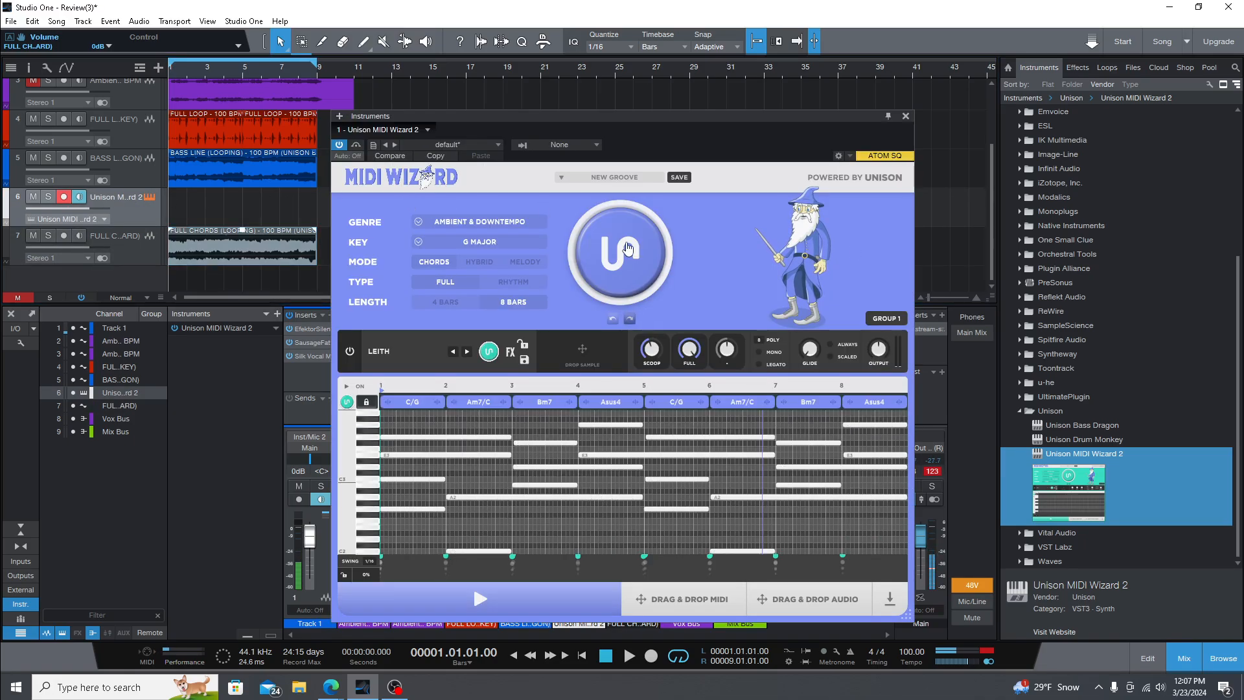
{"action": "left_click", "coordinate": [425, 132]}
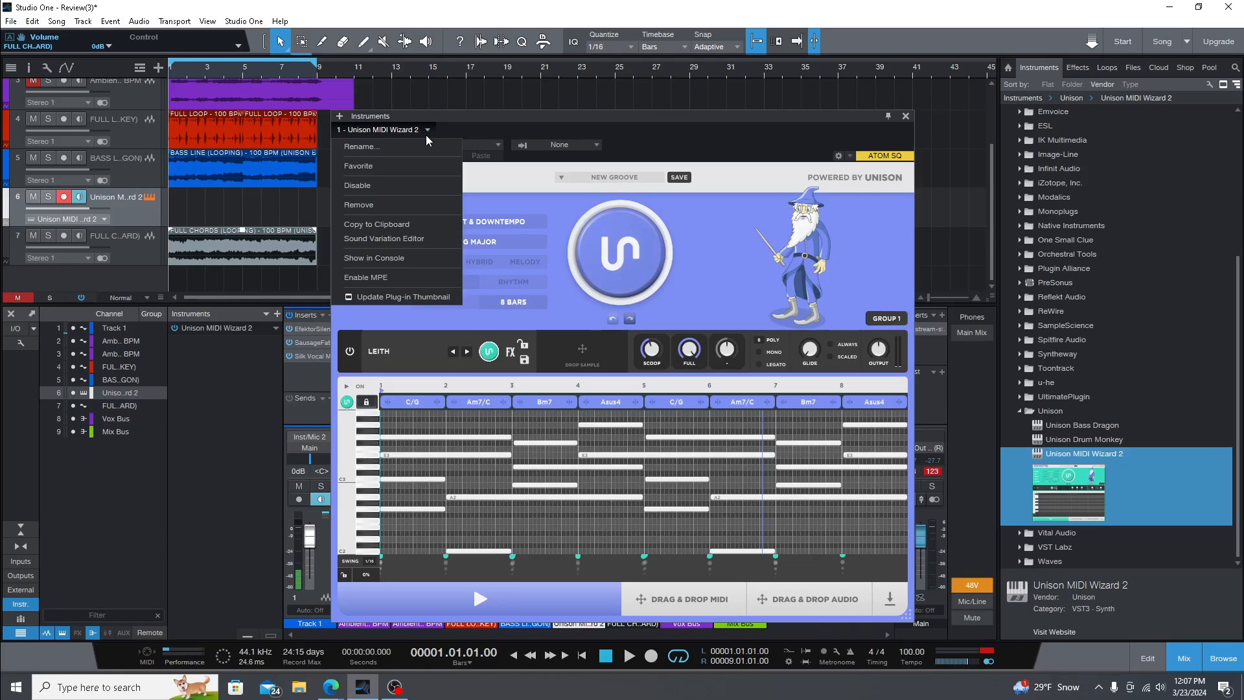
{"action": "left_click", "coordinate": [433, 203]}
{"action": "left_click", "coordinate": [173, 241]}
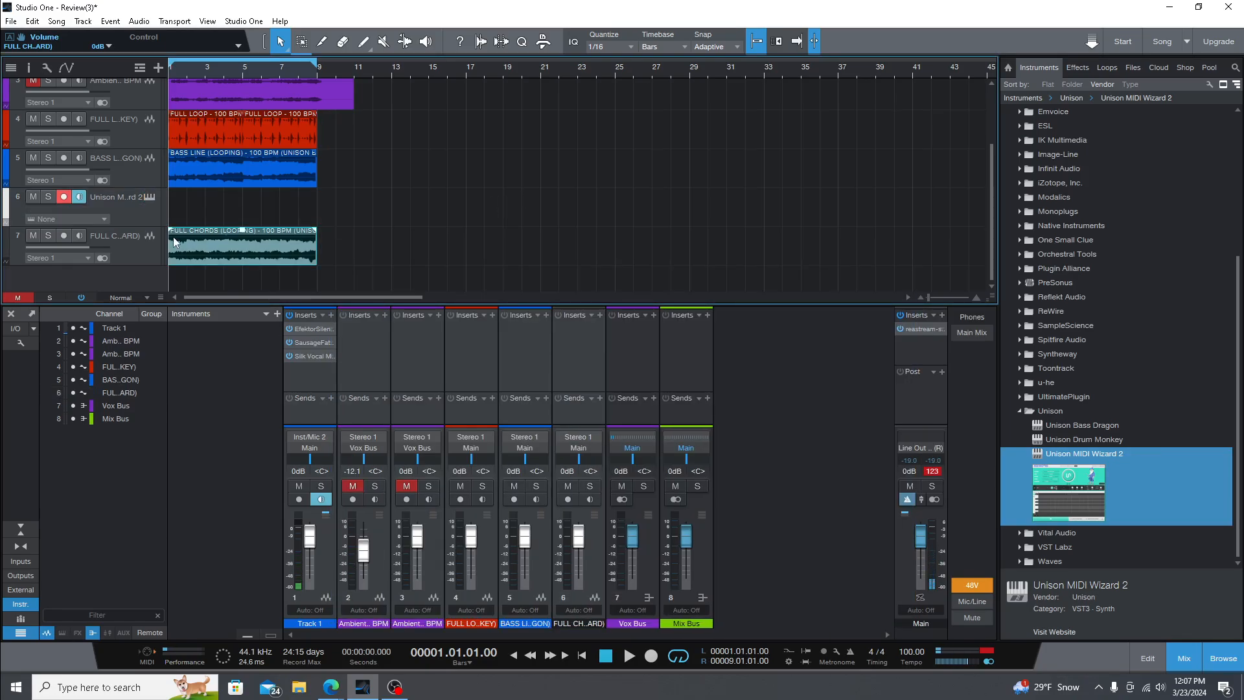
{"action": "left_click", "coordinate": [136, 211]}
{"action": "key", "text": "Delete"}
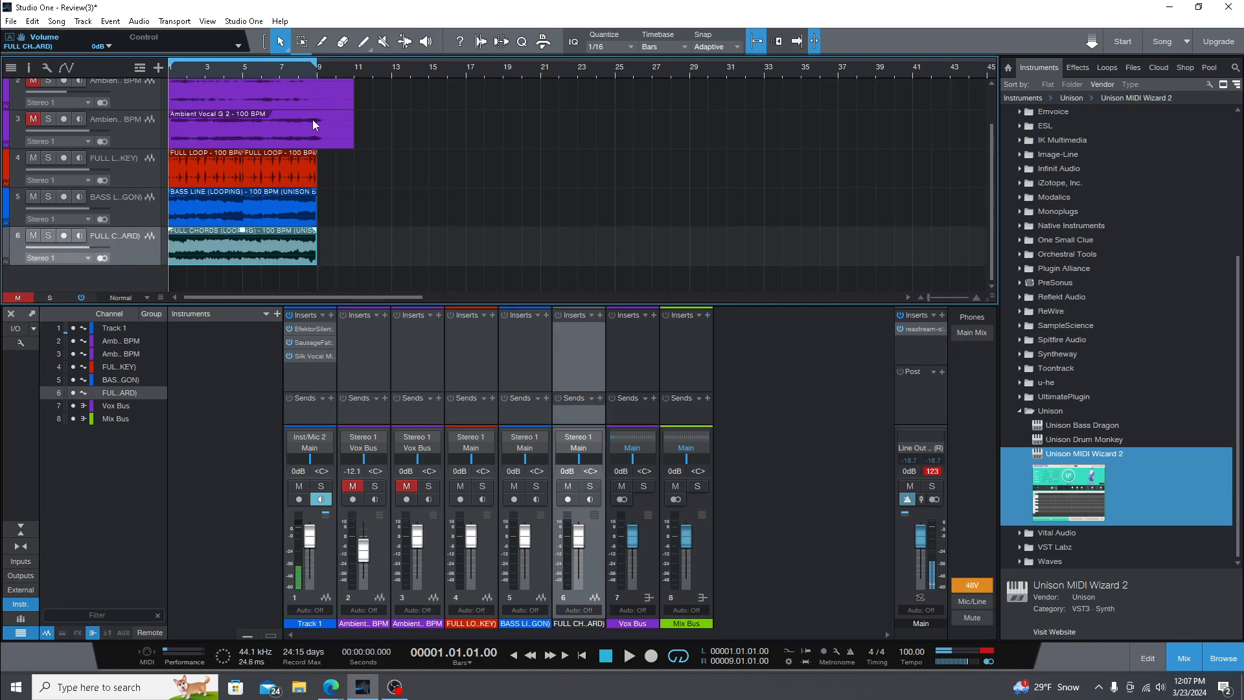
Trim both ambient vocal clips to end at bar 9 with the loops, and mute the chords track.
{"action": "left_click_drag", "start_coordinate": [351, 98], "coordinate": [313, 130]}
{"action": "left_click_drag", "start_coordinate": [350, 67], "coordinate": [329, 75]}
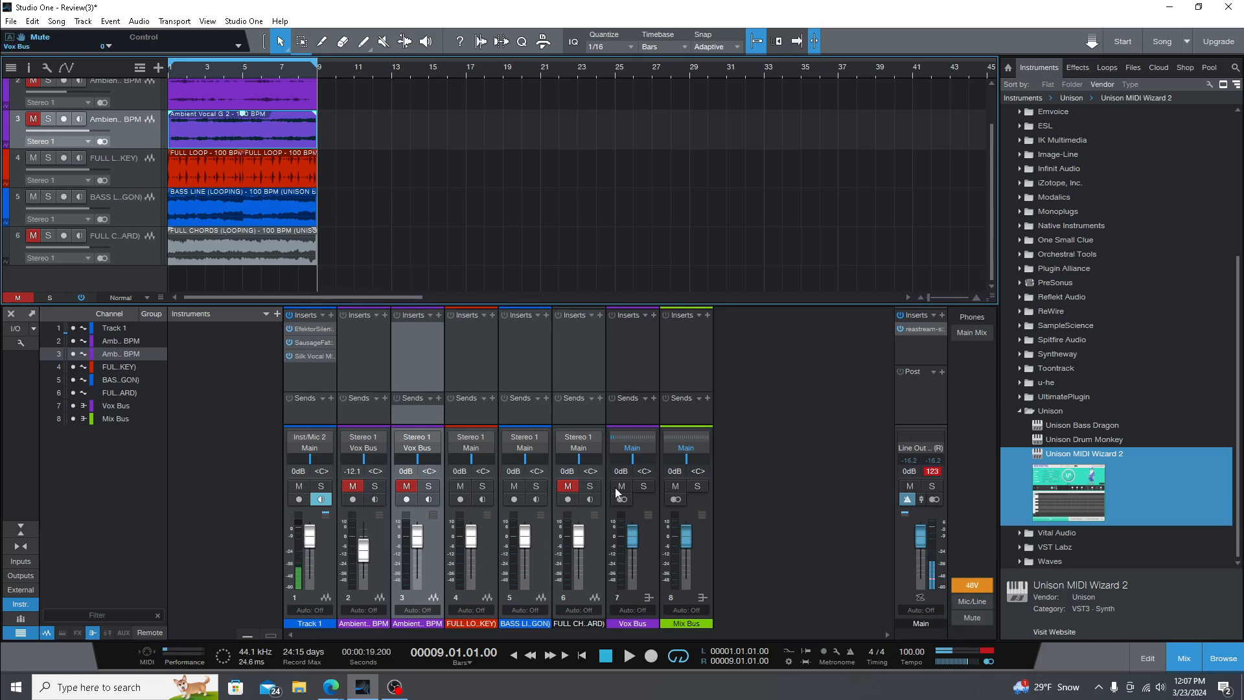
Route the outputs of the drum loop, bass line and chords channels together to the Mix Bus.
{"action": "left_click", "coordinate": [597, 591]}
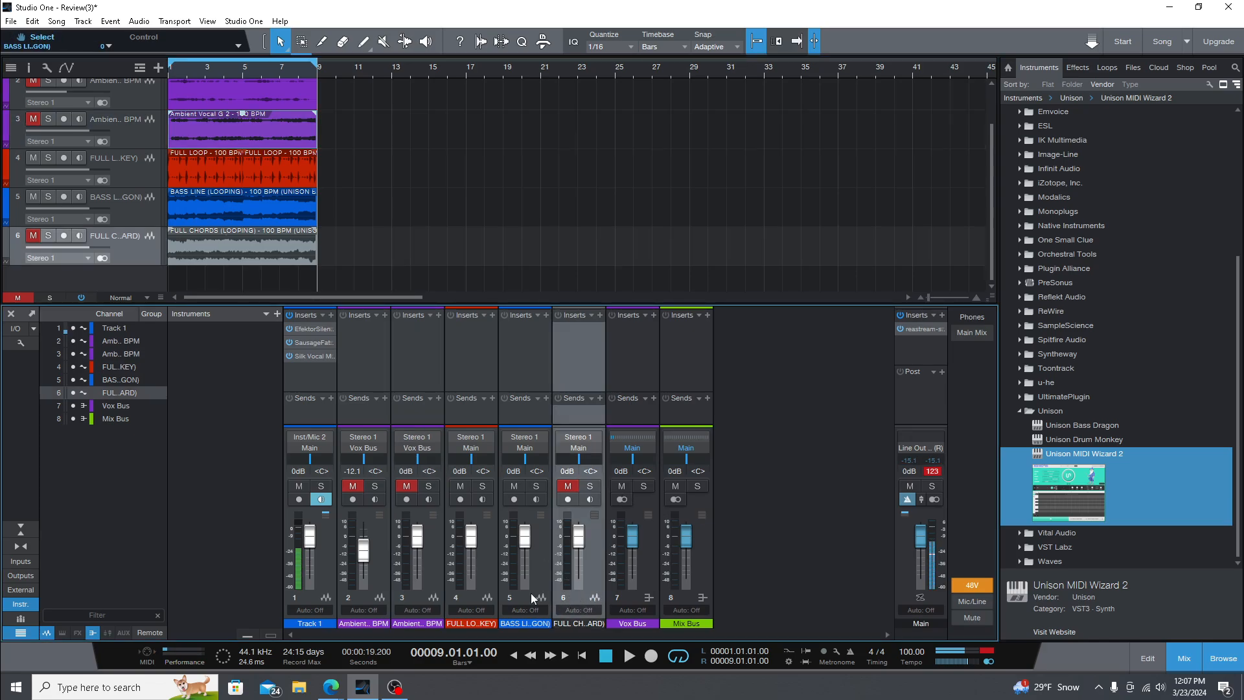
{"action": "left_click", "coordinate": [488, 581], "text": "shift"}
{"action": "left_click", "coordinate": [487, 447]}
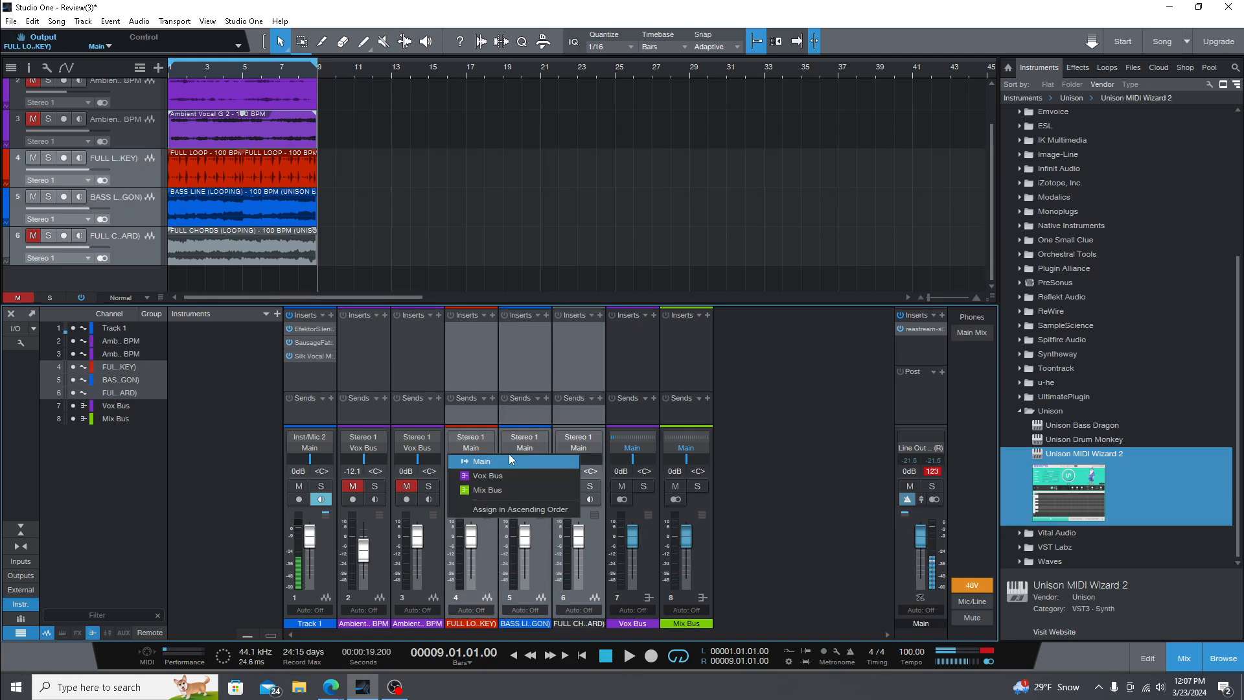
{"action": "left_click", "coordinate": [508, 490]}
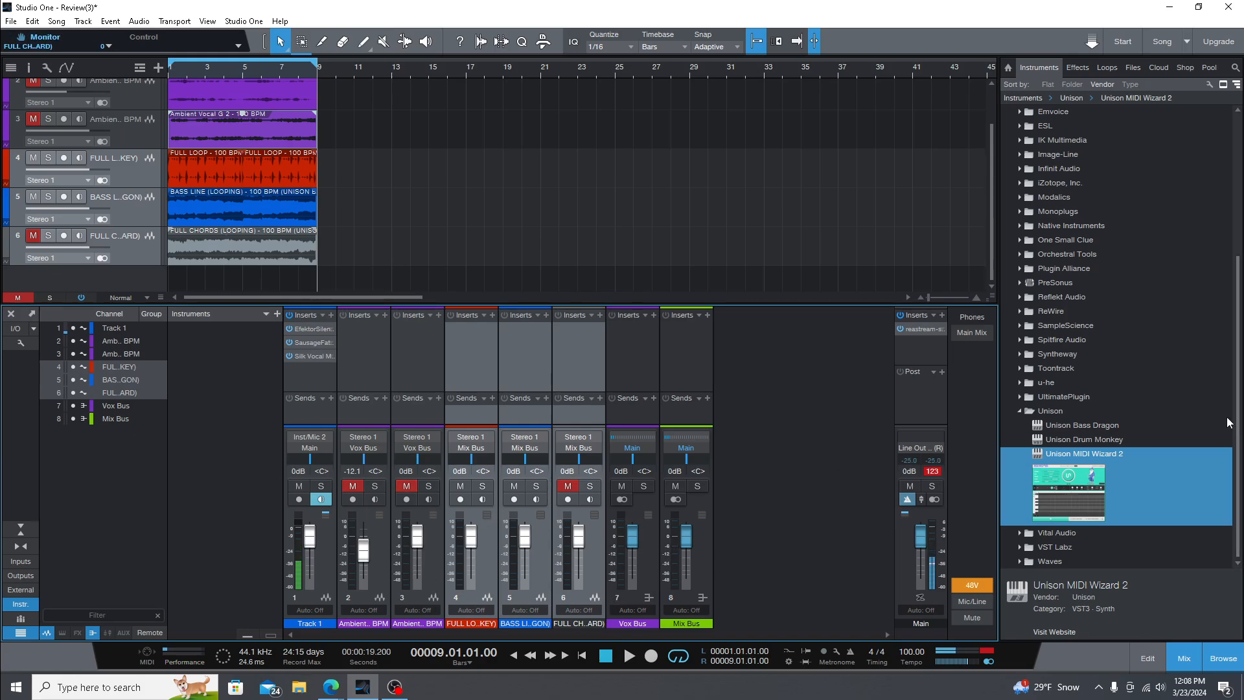
Insert the Waves F6-RTA Stereo effect on the selected drum loop, bass line and chords channels.
{"action": "left_click", "coordinate": [1047, 408]}
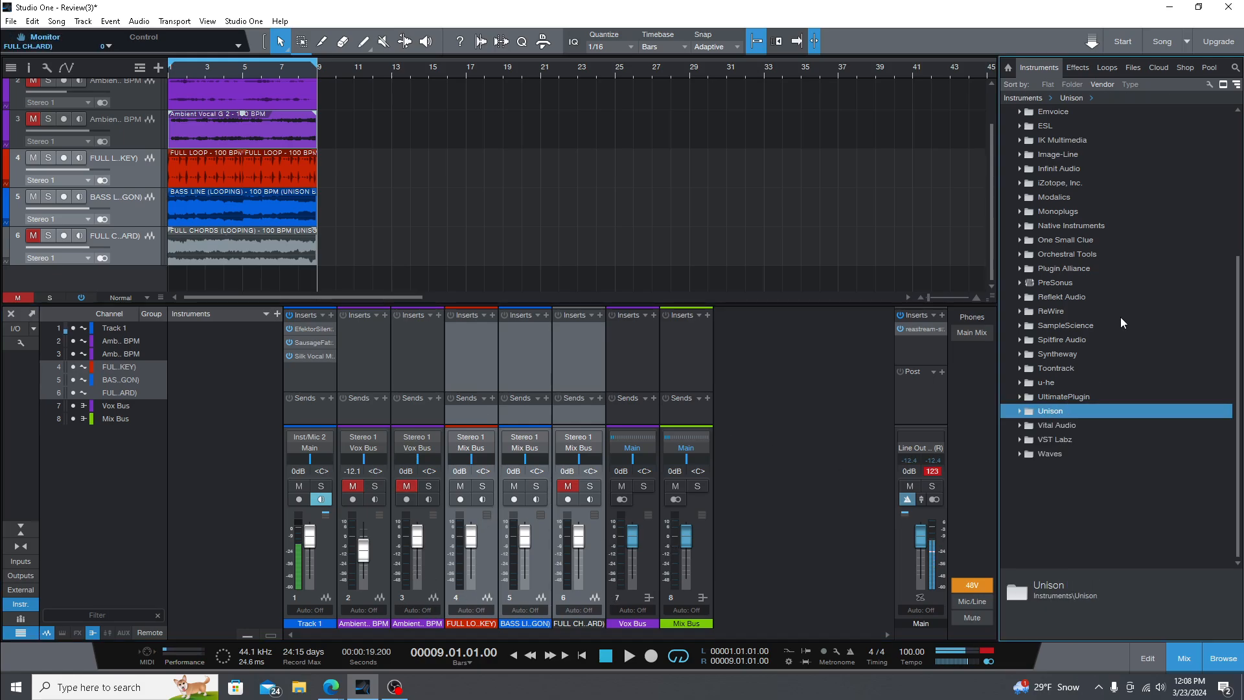
{"action": "left_click", "coordinate": [1083, 68]}
{"action": "scroll", "coordinate": [1073, 395], "scroll_direction": "down", "scroll_amount": 7}
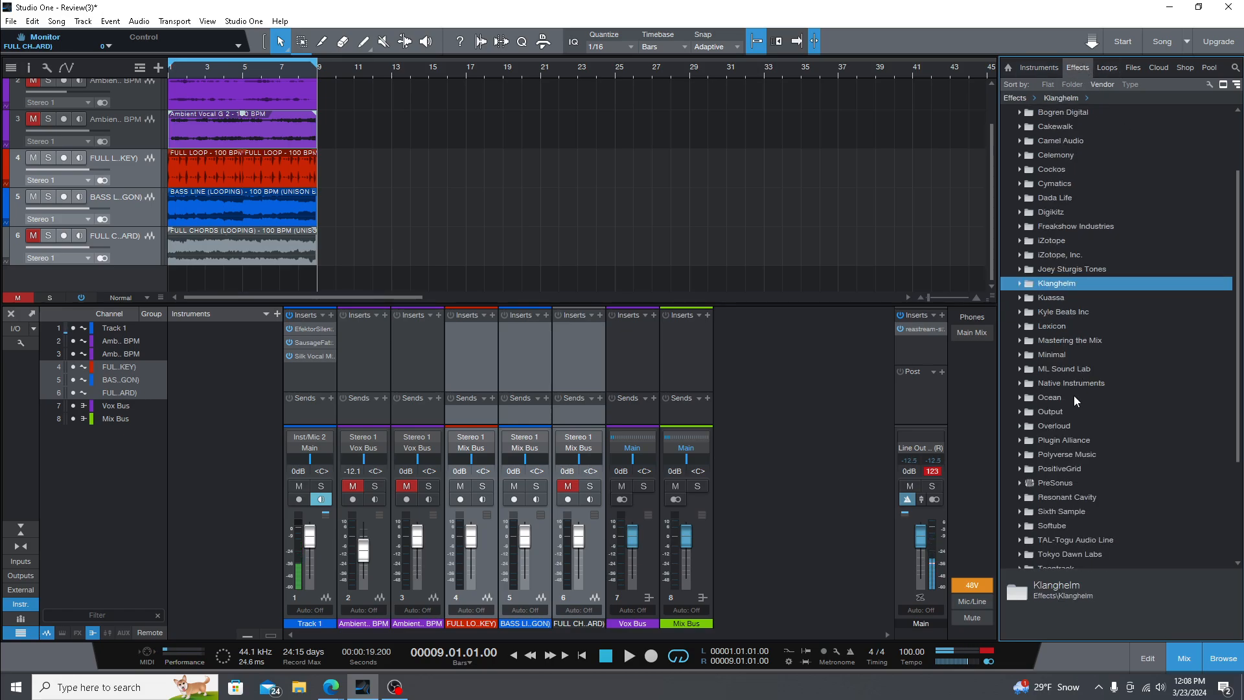
{"action": "double_click", "coordinate": [1047, 533]}
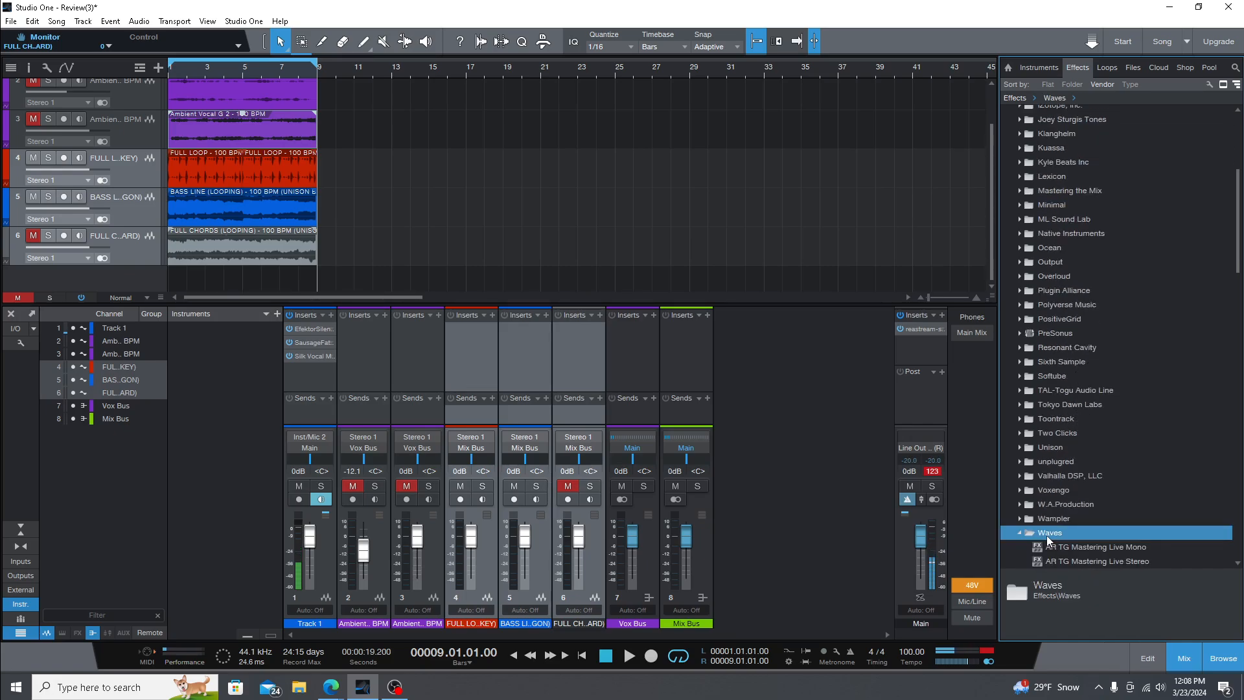
{"action": "scroll", "coordinate": [1060, 538], "scroll_direction": "down", "scroll_amount": 4}
{"action": "scroll", "coordinate": [1058, 538], "scroll_direction": "down", "scroll_amount": 2}
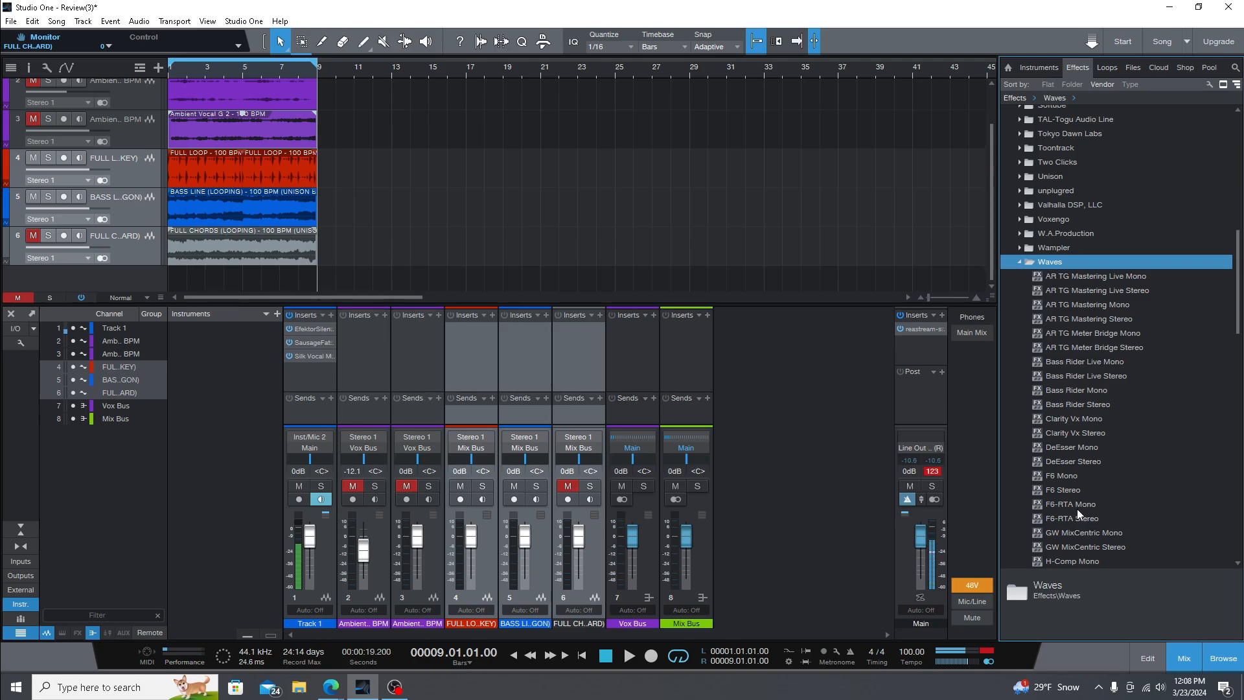
{"action": "left_click_drag", "start_coordinate": [1086, 518], "coordinate": [516, 341]}
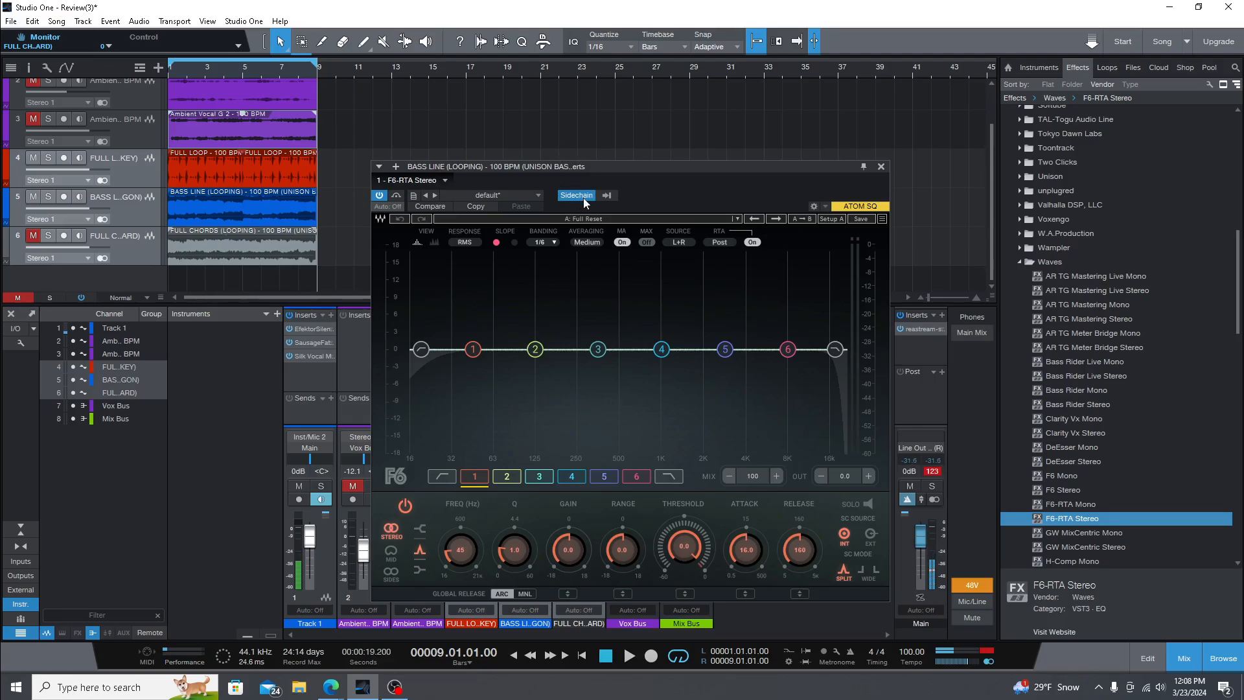
Feed the bass line F6-RTA's sidechain from the drum loop, load the Side Chain Template user preset, and close the plug-in window.
{"action": "left_click", "coordinate": [607, 195]}
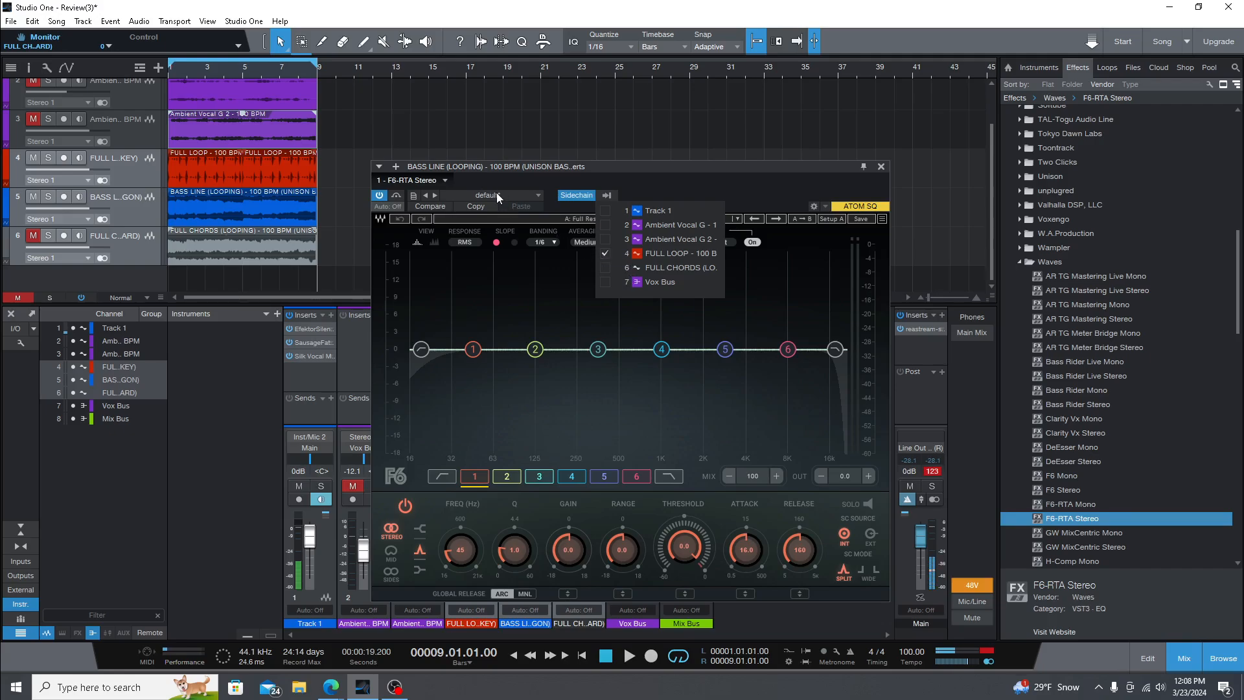
{"action": "left_click", "coordinate": [566, 175]}
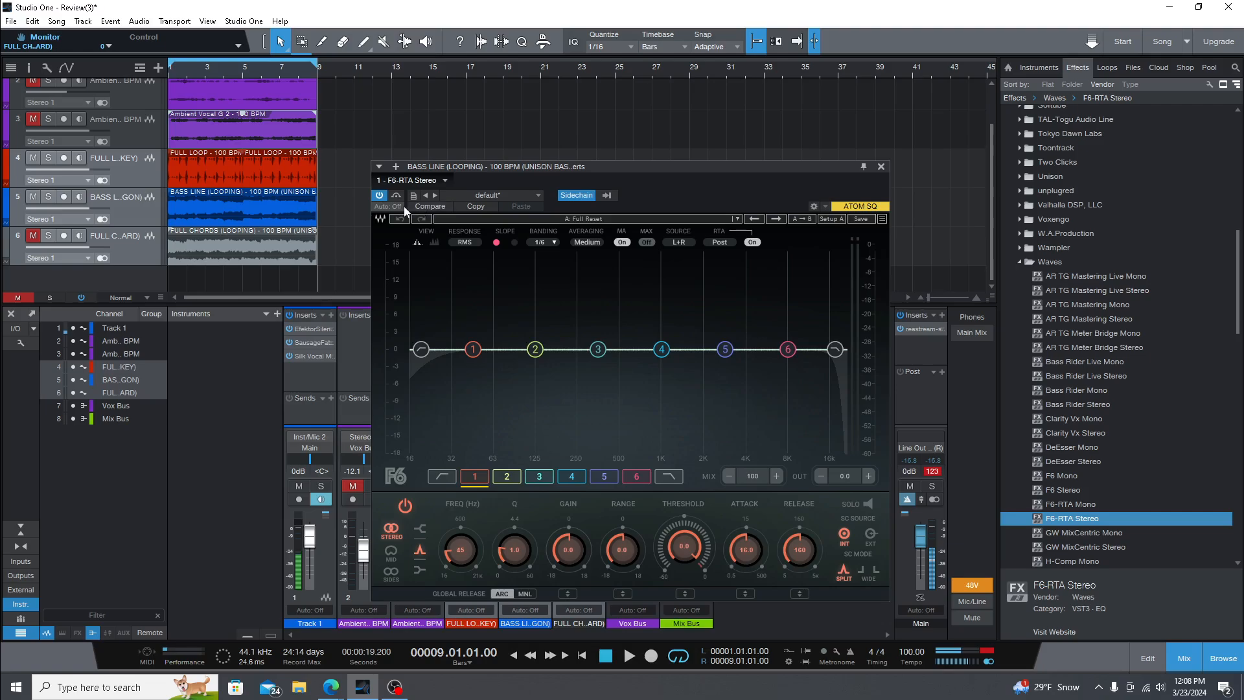
{"action": "left_click", "coordinate": [543, 219]}
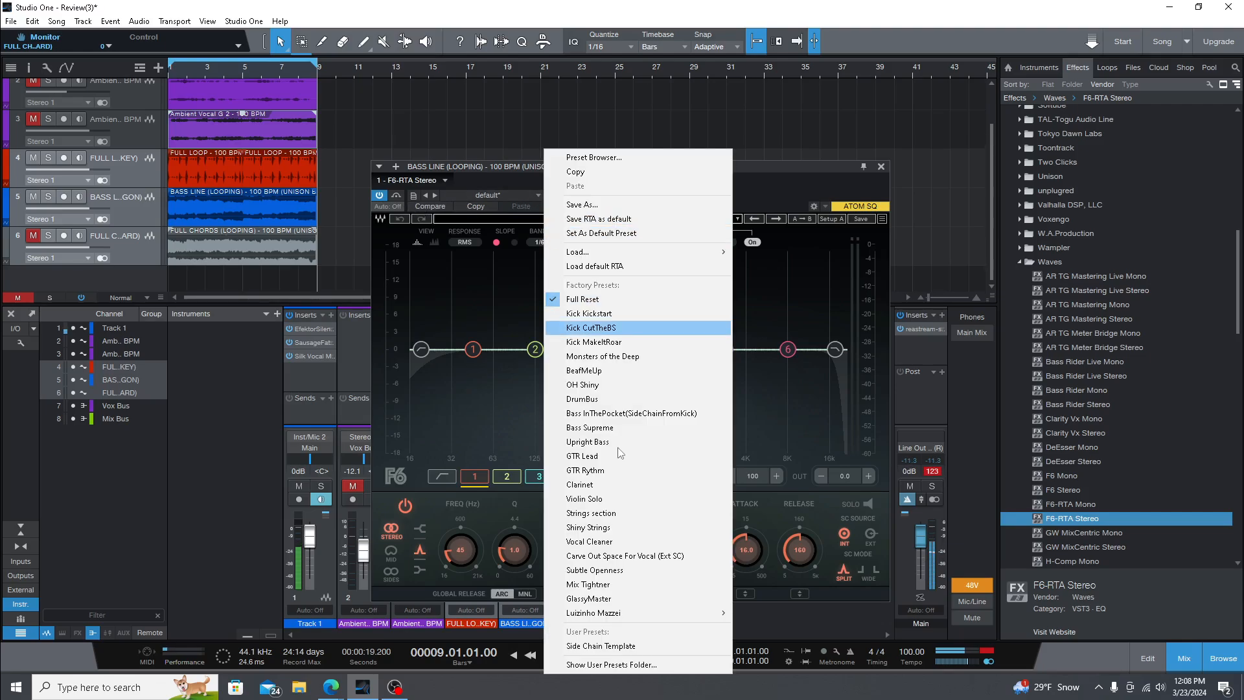
{"action": "left_click", "coordinate": [640, 648]}
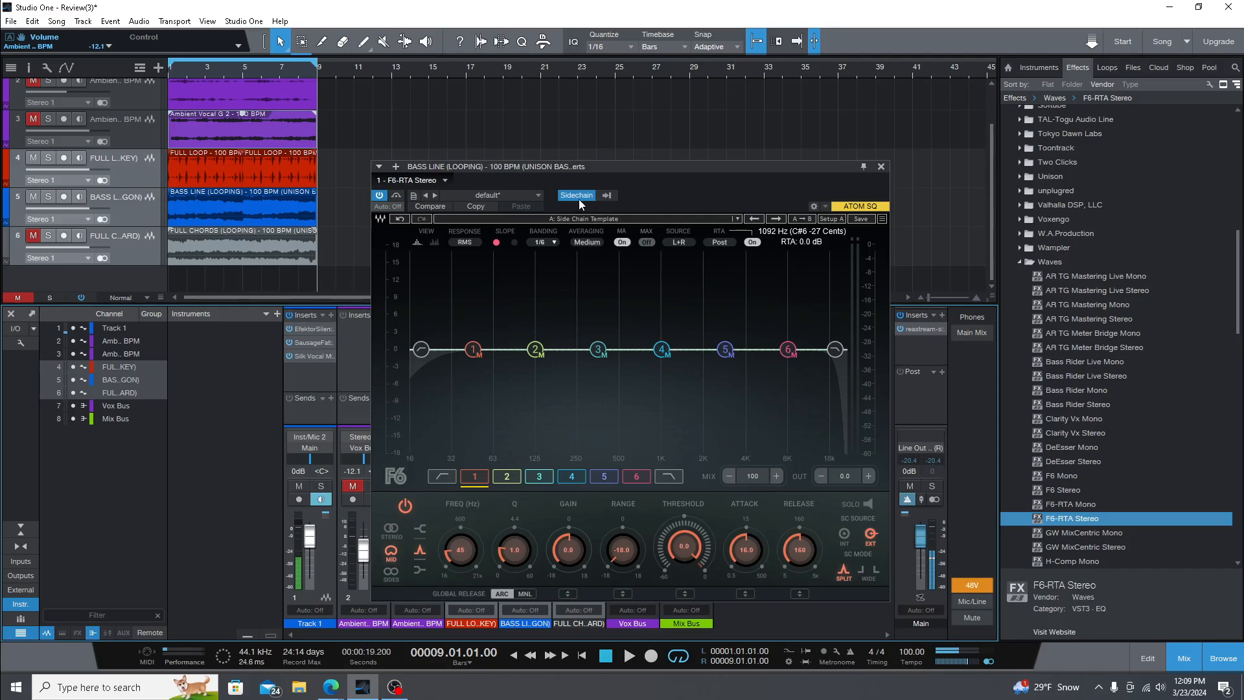
{"action": "left_click", "coordinate": [606, 195]}
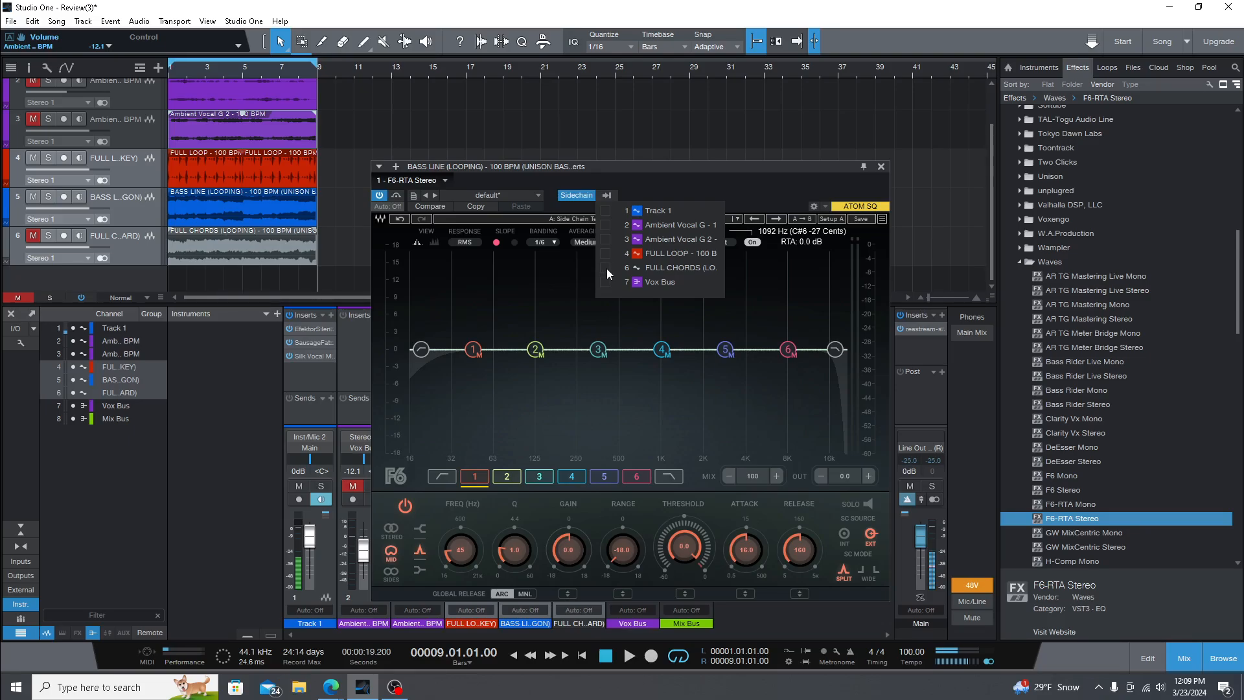
{"action": "left_click", "coordinate": [882, 169]}
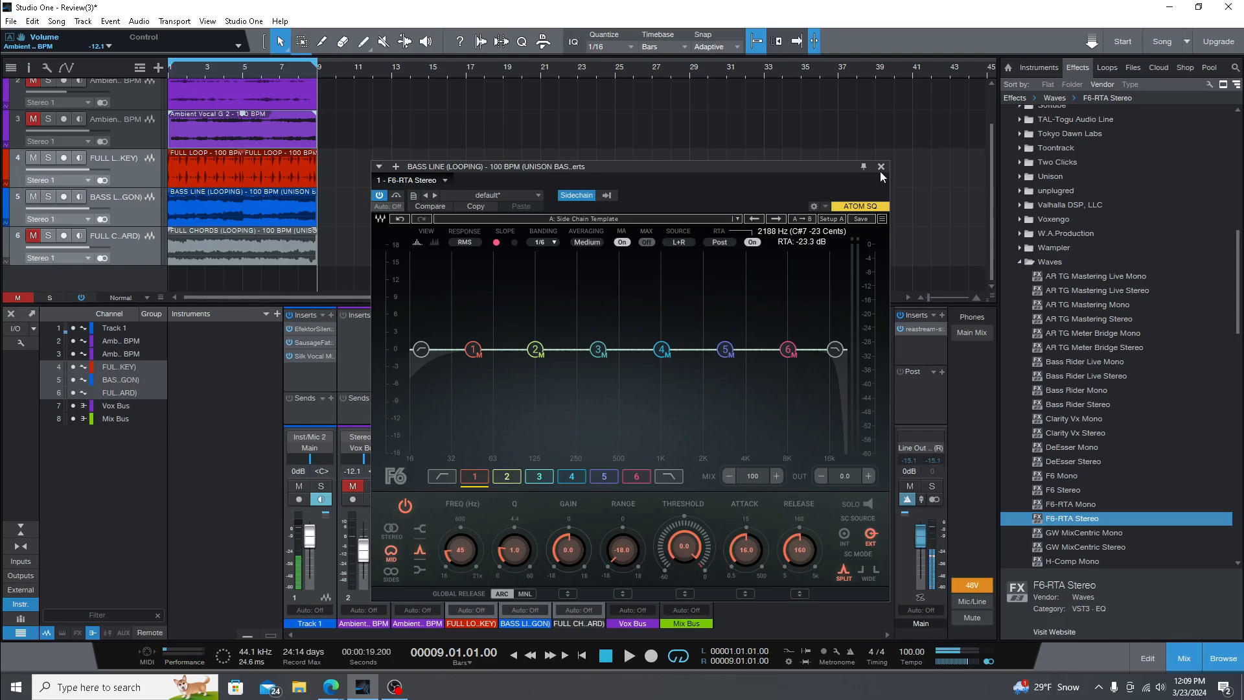
{"action": "left_click", "coordinate": [880, 167]}
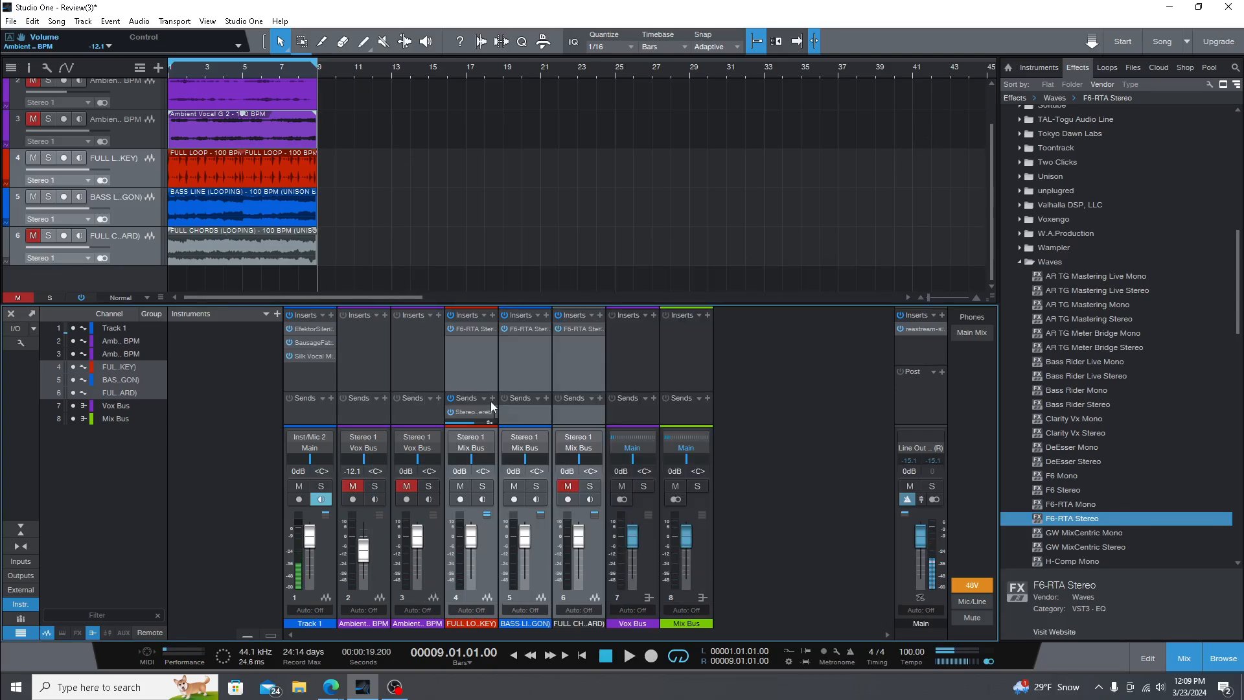
Lower the drum loop, bass line and chords channel faders together to -20 dB.
{"action": "left_click", "coordinate": [595, 591]}
{"action": "left_click", "coordinate": [485, 584], "text": "shift"}
{"action": "left_click_drag", "start_coordinate": [471, 577], "coordinate": [472, 583]}
{"action": "scroll", "coordinate": [471, 578], "scroll_direction": "down", "scroll_amount": 10}
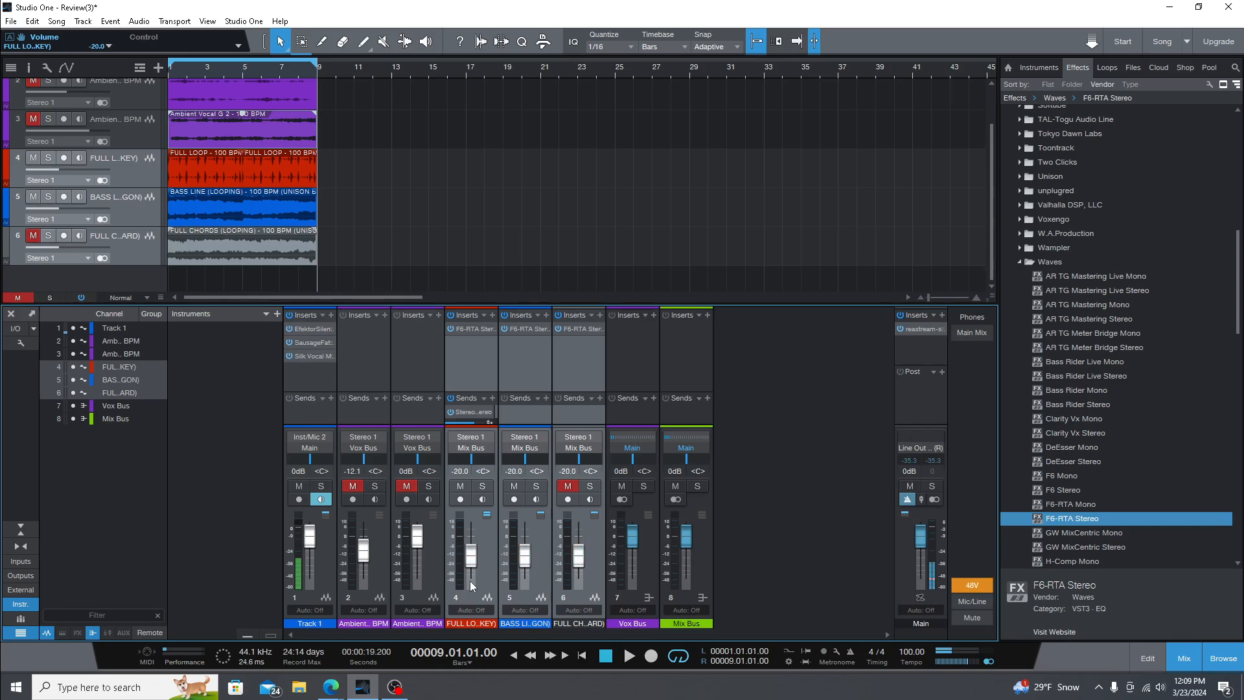
Play the song from the start and raise the three selected channel faders together to -4.6 dB.
{"action": "key", "text": "space"}
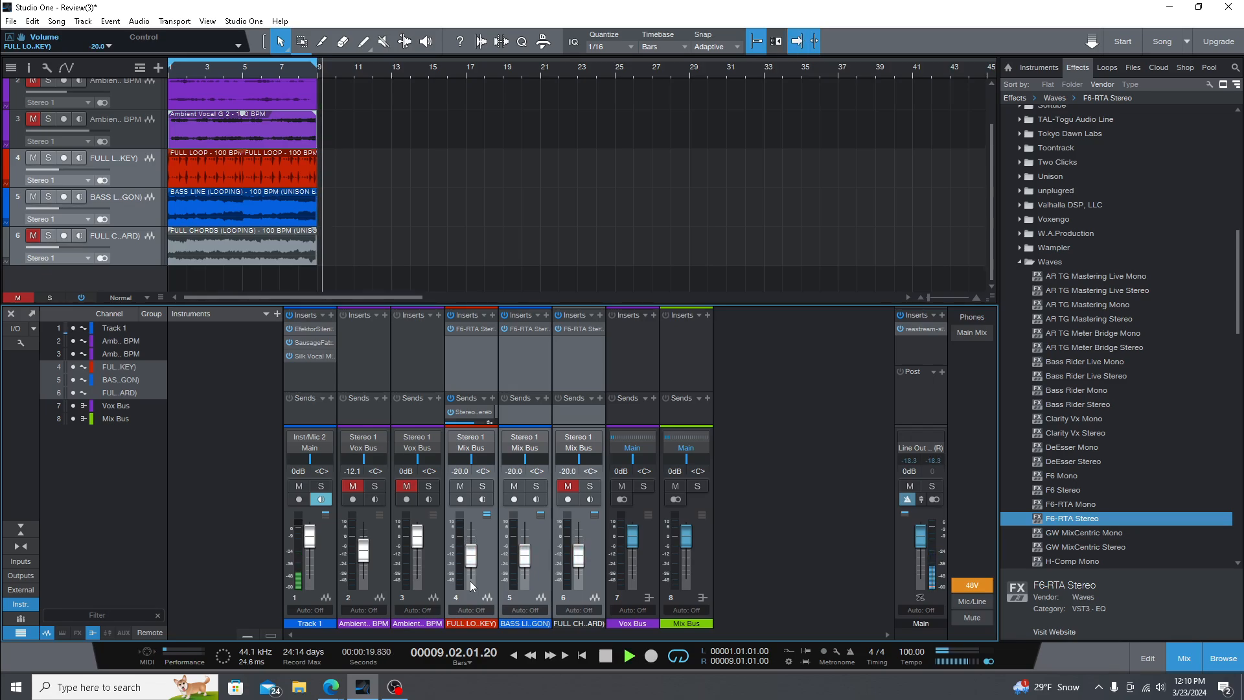
{"action": "key", "text": "space"}
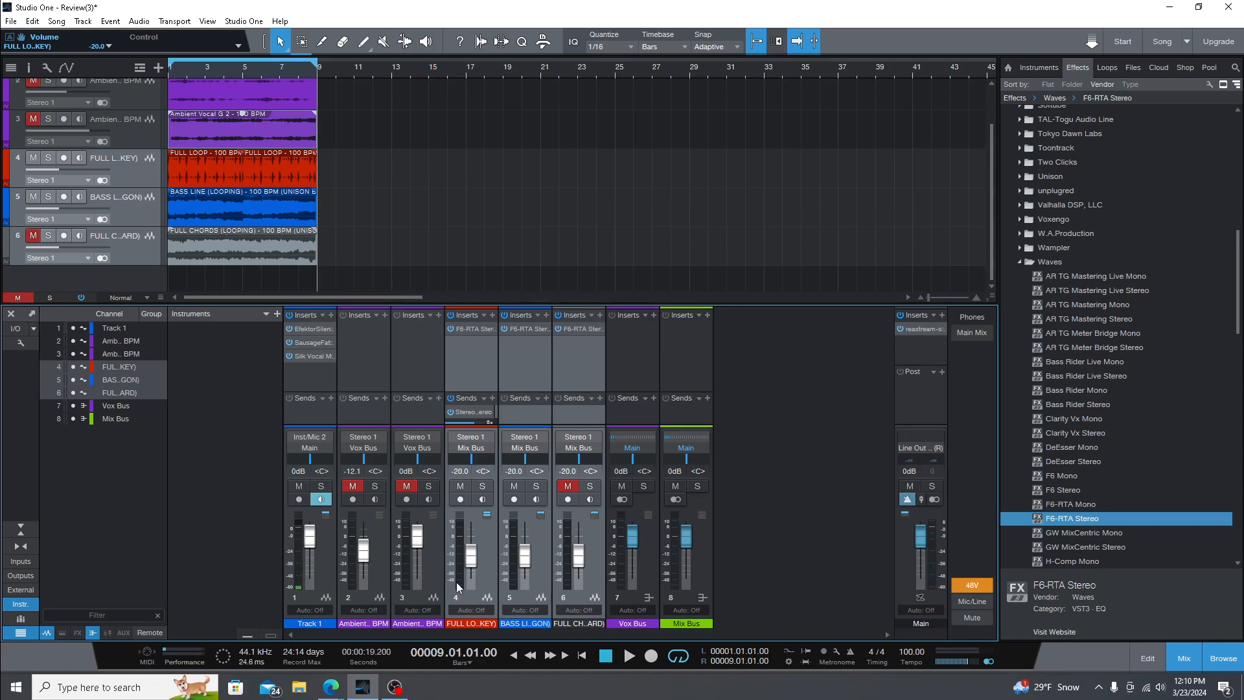
{"action": "left_click", "coordinate": [581, 656]}
{"action": "left_click", "coordinate": [627, 655]}
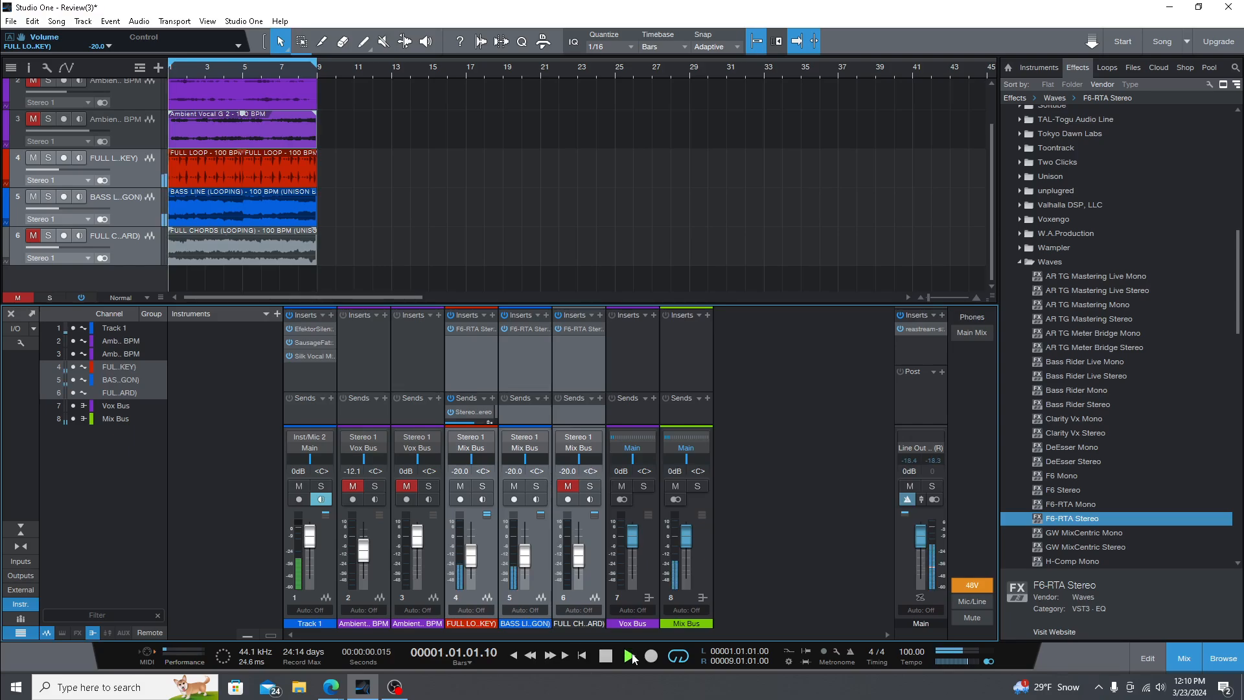
{"action": "scroll", "coordinate": [473, 561], "scroll_direction": "up", "scroll_amount": 6}
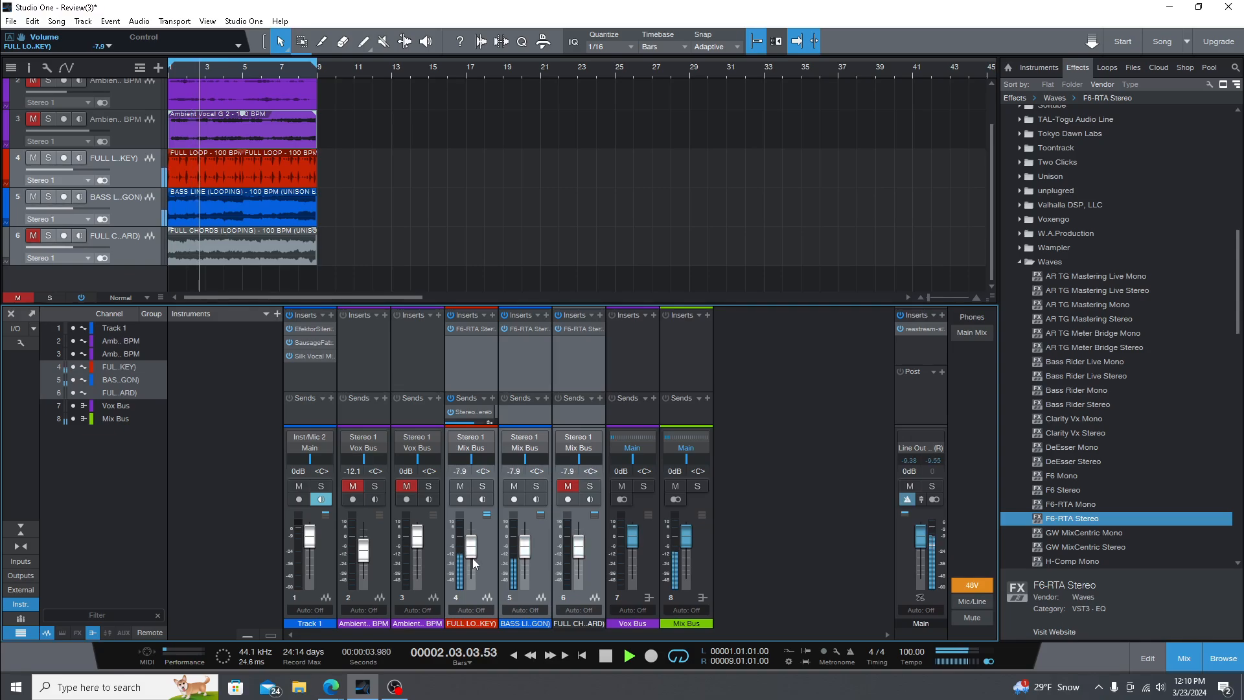
{"action": "scroll", "coordinate": [472, 559], "scroll_direction": "up", "scroll_amount": 3}
{"action": "scroll", "coordinate": [474, 562], "scroll_direction": "up", "scroll_amount": 1}
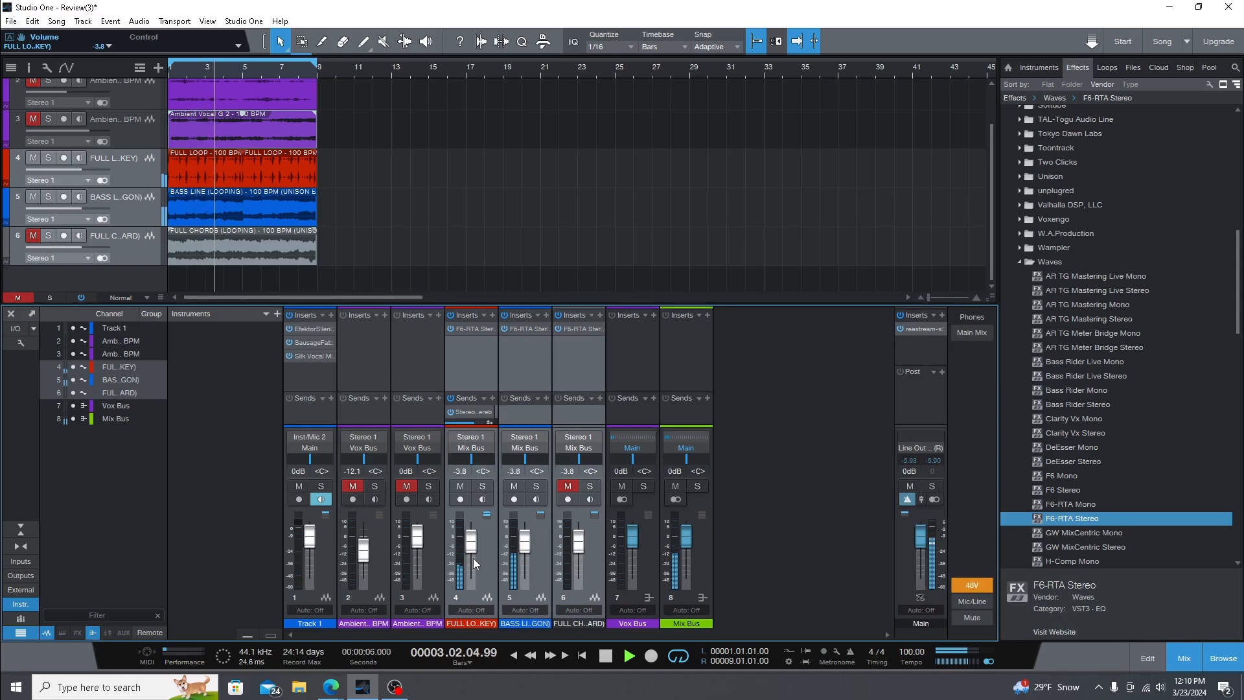
{"action": "scroll", "coordinate": [588, 558], "scroll_direction": "down", "scroll_amount": 1}
Lower the fader of the chords channel alone to about -33.8 dB.
{"action": "left_click", "coordinate": [592, 562]}
{"action": "left_click_drag", "start_coordinate": [580, 547], "coordinate": [583, 587]}
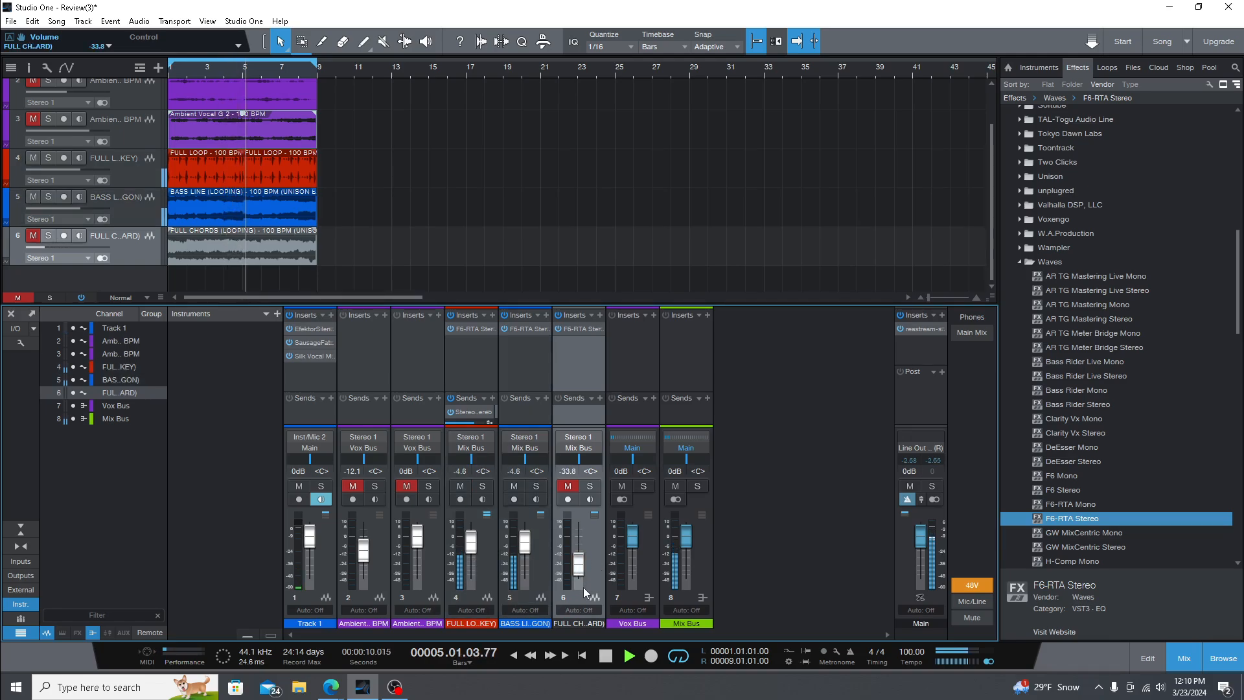
Open the drum loop channel's F6-RTA during playback and switch its RTA display to the SC signal.
{"action": "left_click", "coordinate": [480, 329]}
{"action": "left_click", "coordinate": [481, 329]}
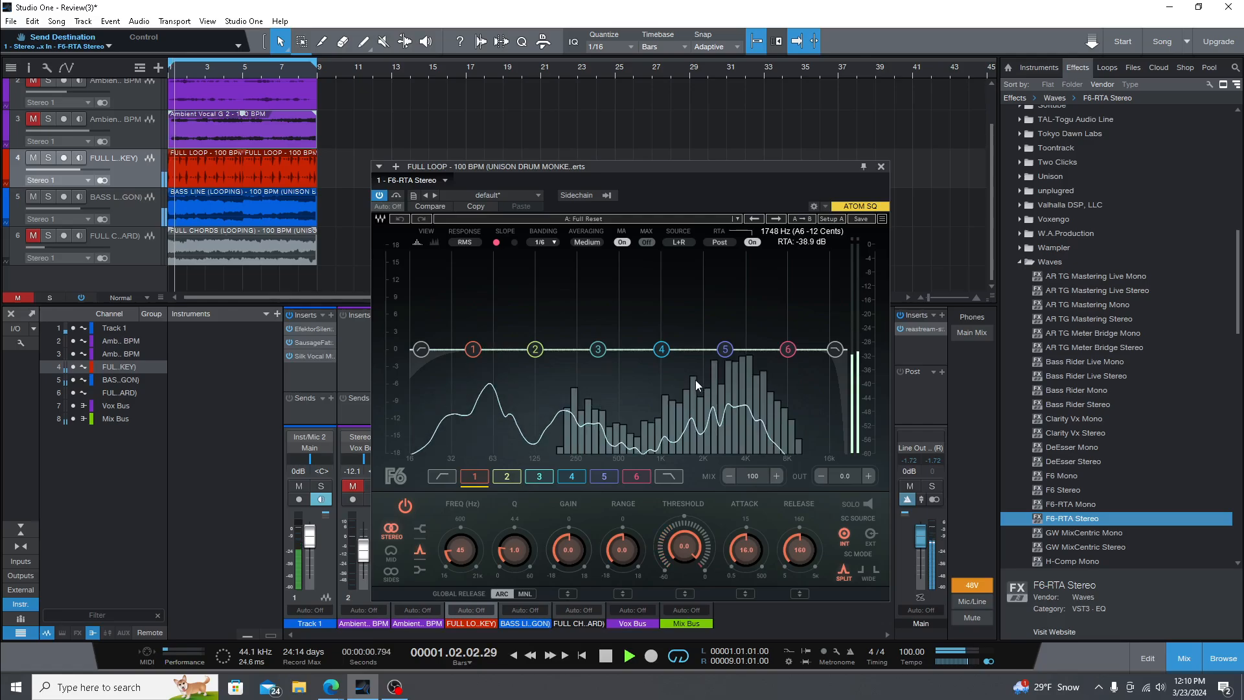
{"action": "left_click", "coordinate": [725, 243]}
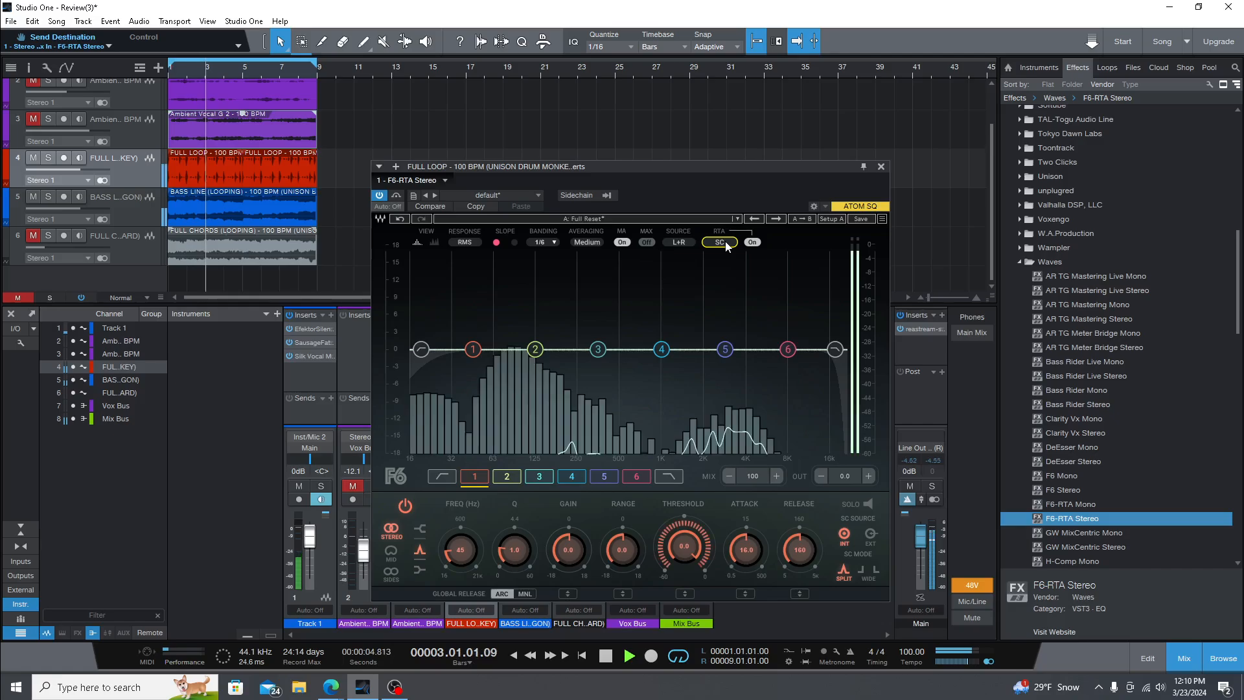
{"action": "left_click", "coordinate": [727, 243]}
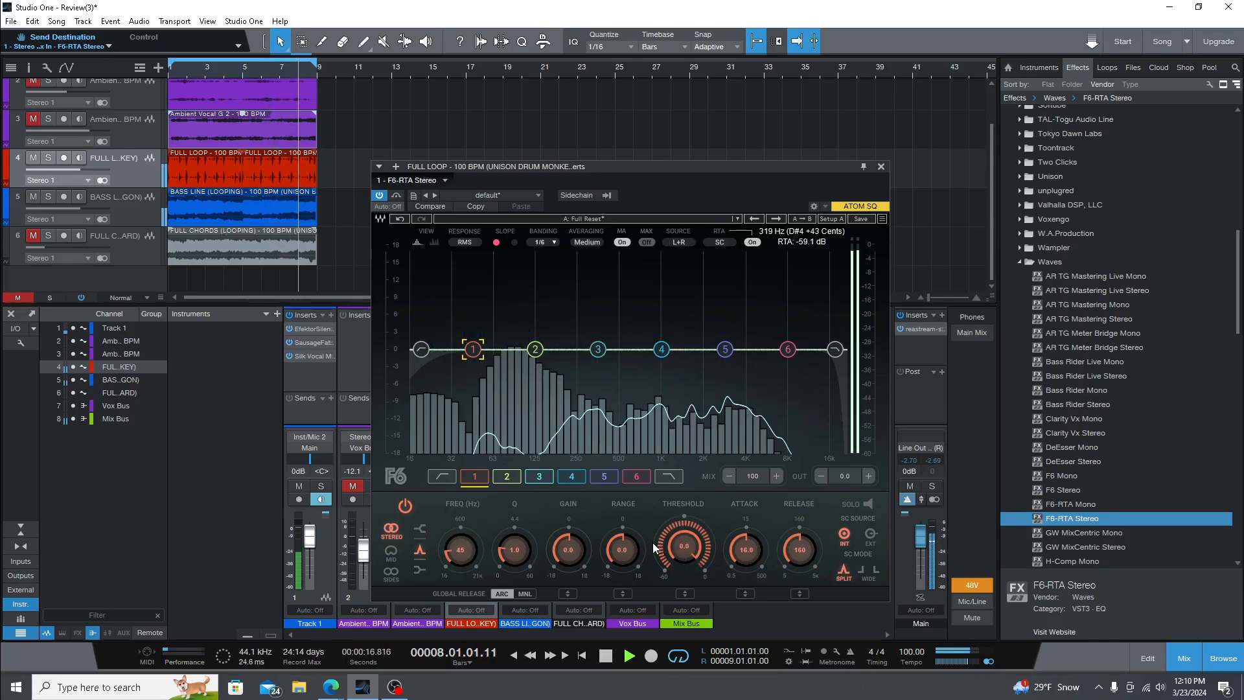
Lower band 1's threshold to -17.3 dB in the drum loop's F6-RTA, enable its sidechain input, and close the plug-in after checking the available sources.
{"action": "left_click_drag", "start_coordinate": [682, 547], "coordinate": [681, 553]}
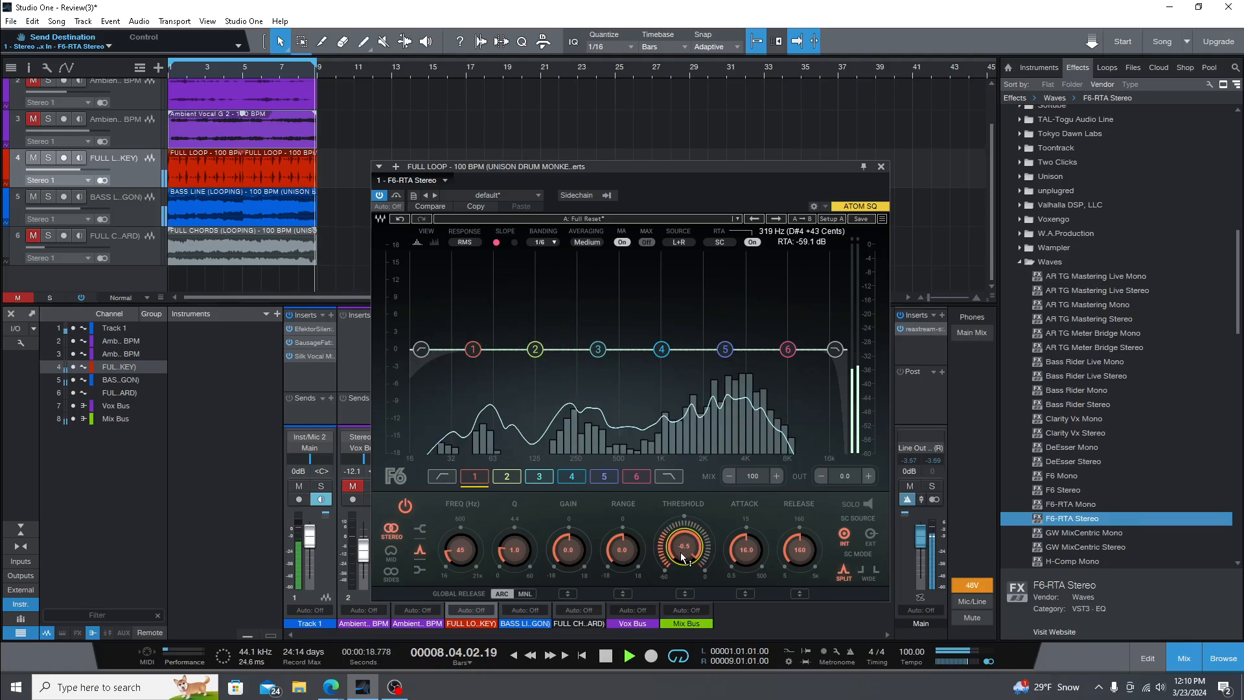
{"action": "scroll", "coordinate": [681, 551], "scroll_direction": "down", "scroll_amount": 3}
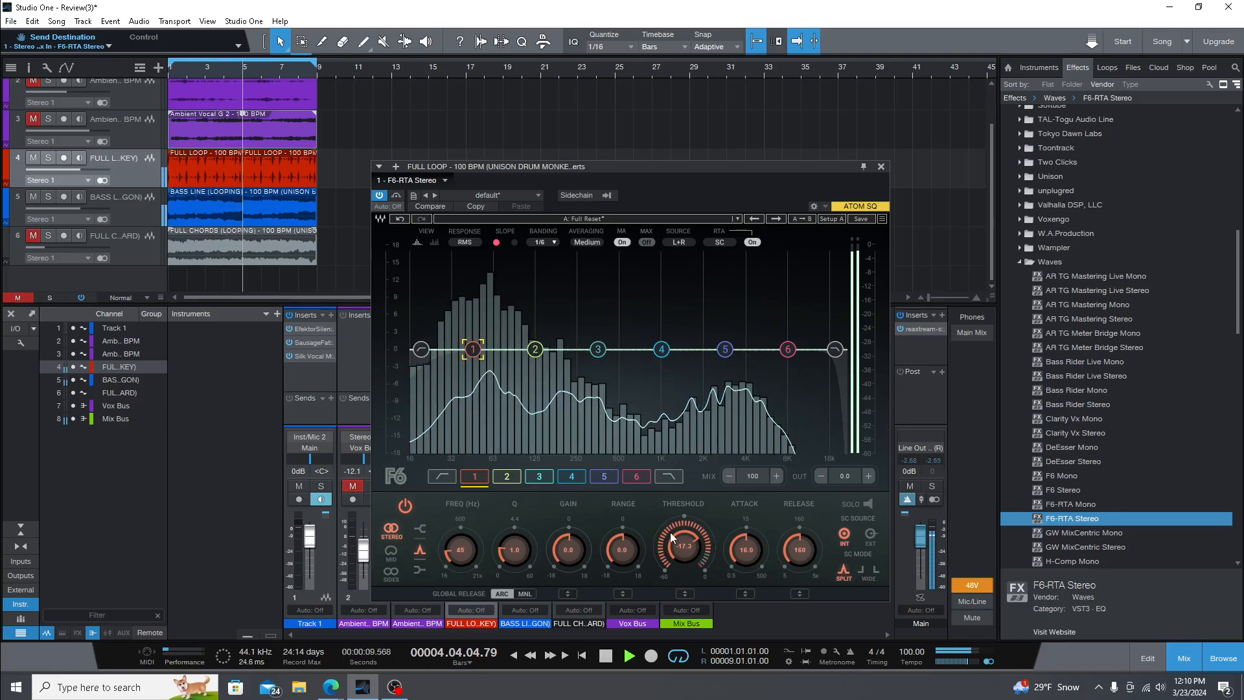
{"action": "left_click", "coordinate": [576, 195]}
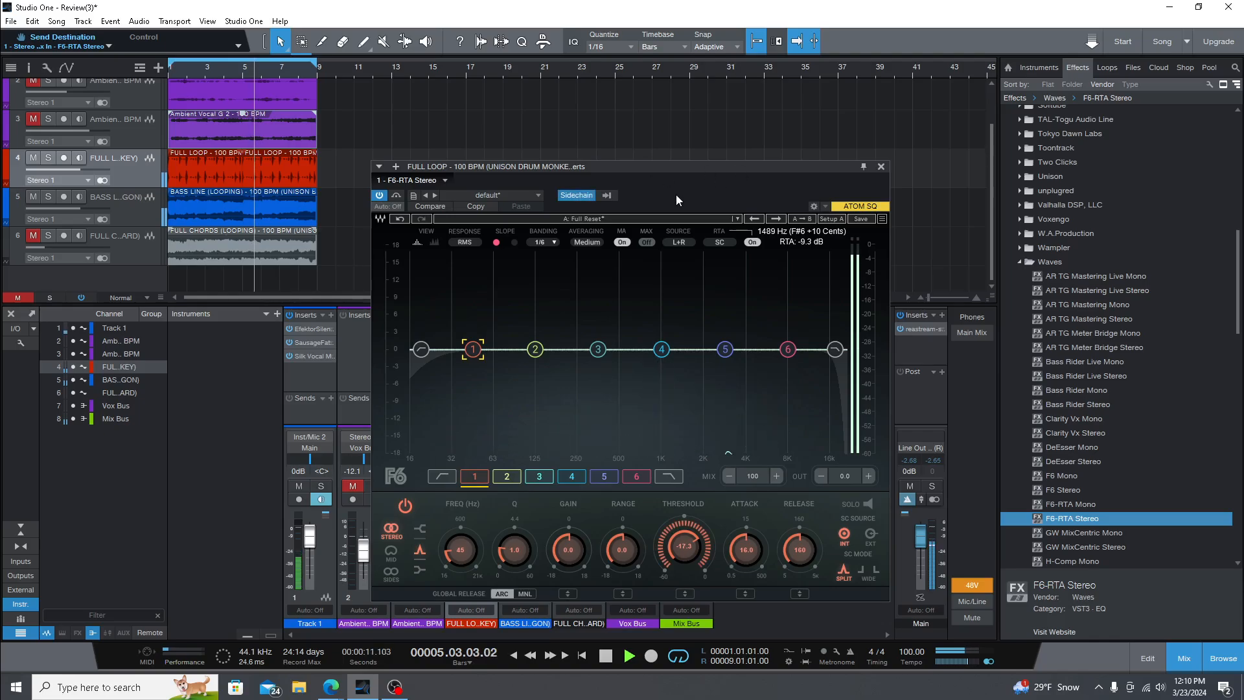
{"action": "left_click", "coordinate": [607, 195]}
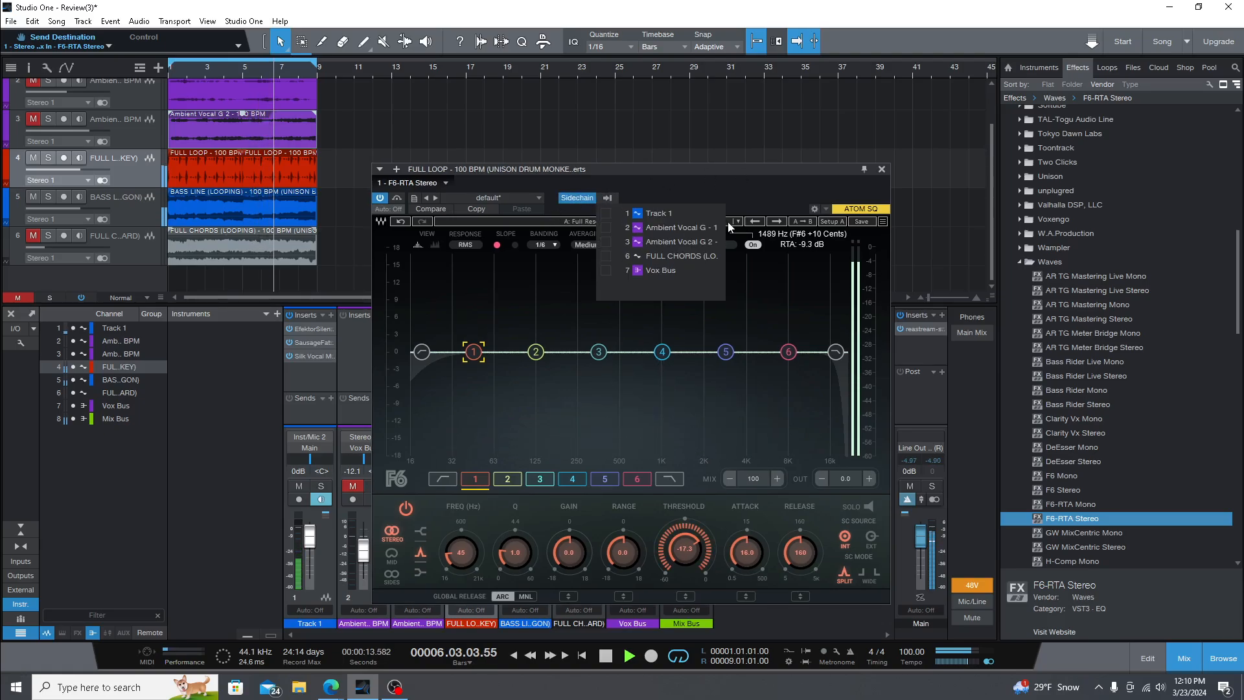
{"action": "left_click", "coordinate": [869, 174]}
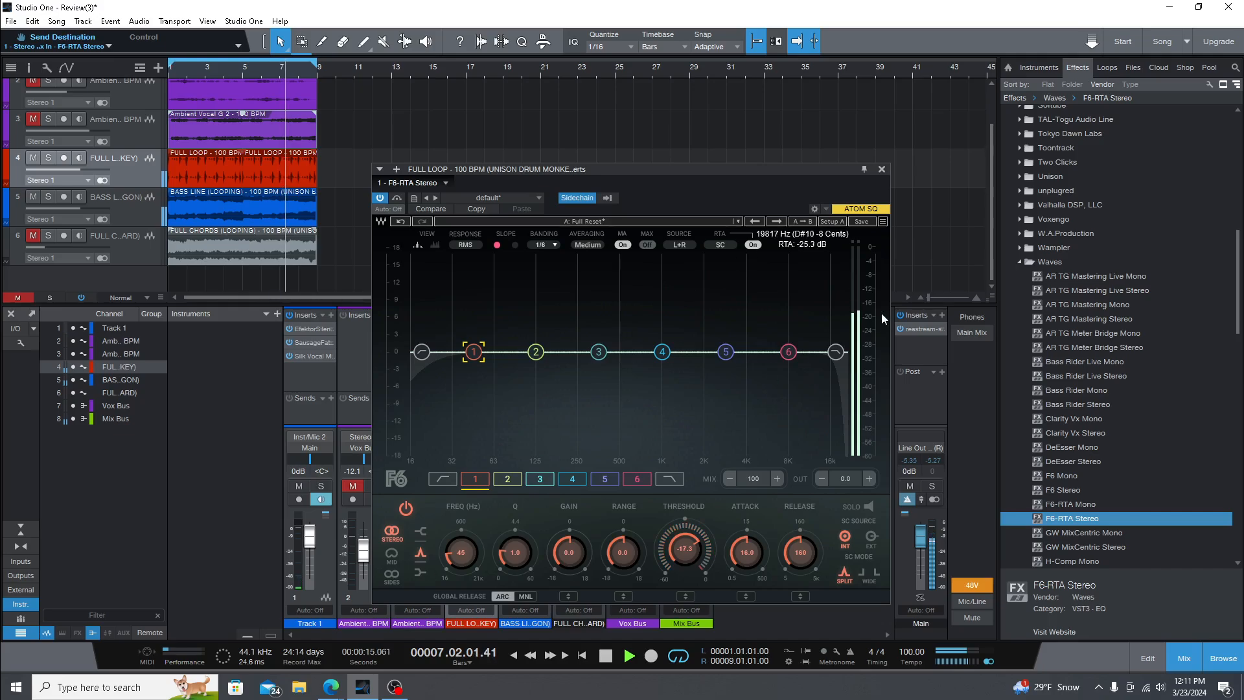
{"action": "left_click", "coordinate": [881, 169]}
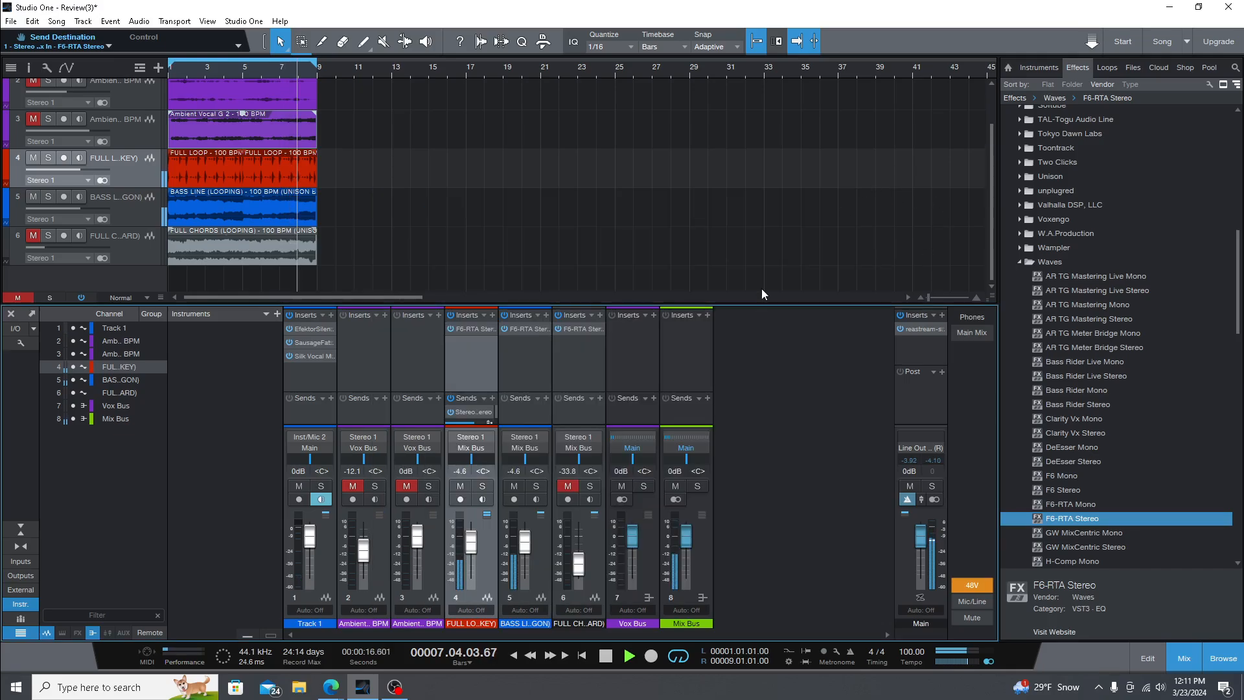
Remove the F6-RTA inserts from the bass line and chords channels.
{"action": "left_click", "coordinate": [532, 343]}
{"action": "left_click", "coordinate": [544, 328]}
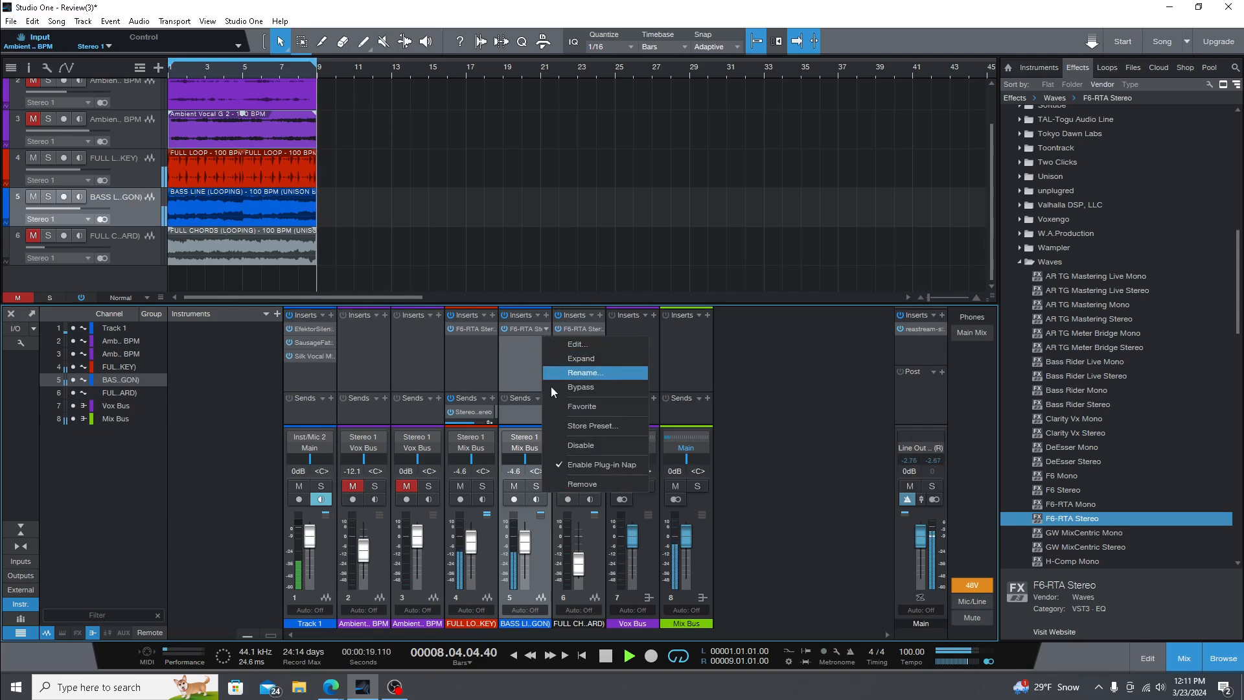
{"action": "left_click", "coordinate": [596, 480]}
{"action": "left_click", "coordinate": [597, 332]}
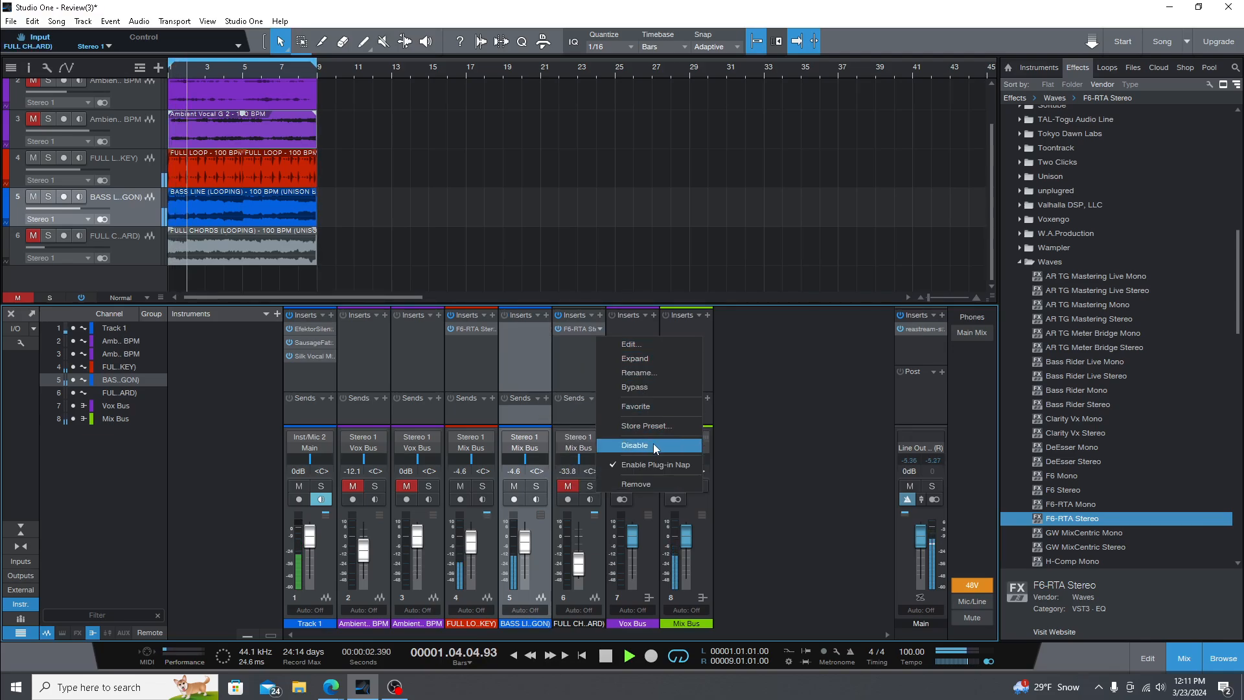
{"action": "left_click", "coordinate": [647, 484]}
Copy the drum loop's sidechain-enabled F6-RTA onto the bass line channel and remove the original from the drum loop channel.
{"action": "left_click", "coordinate": [473, 329]}
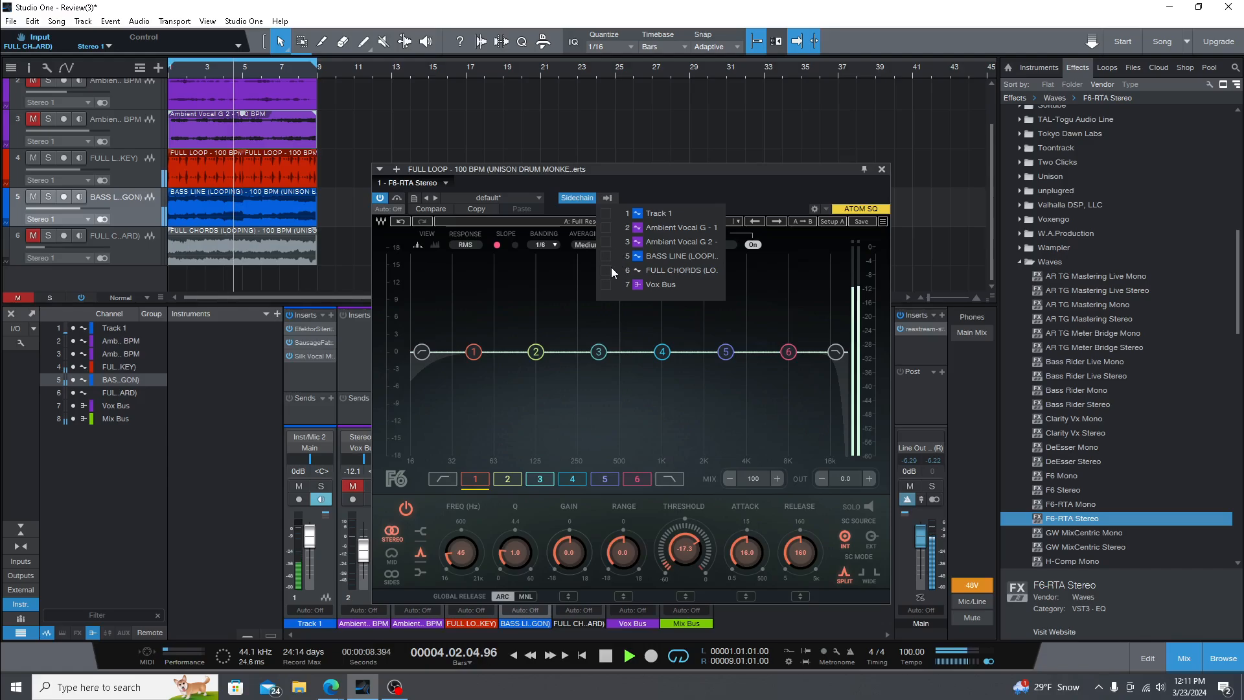
{"action": "left_click", "coordinate": [881, 168]}
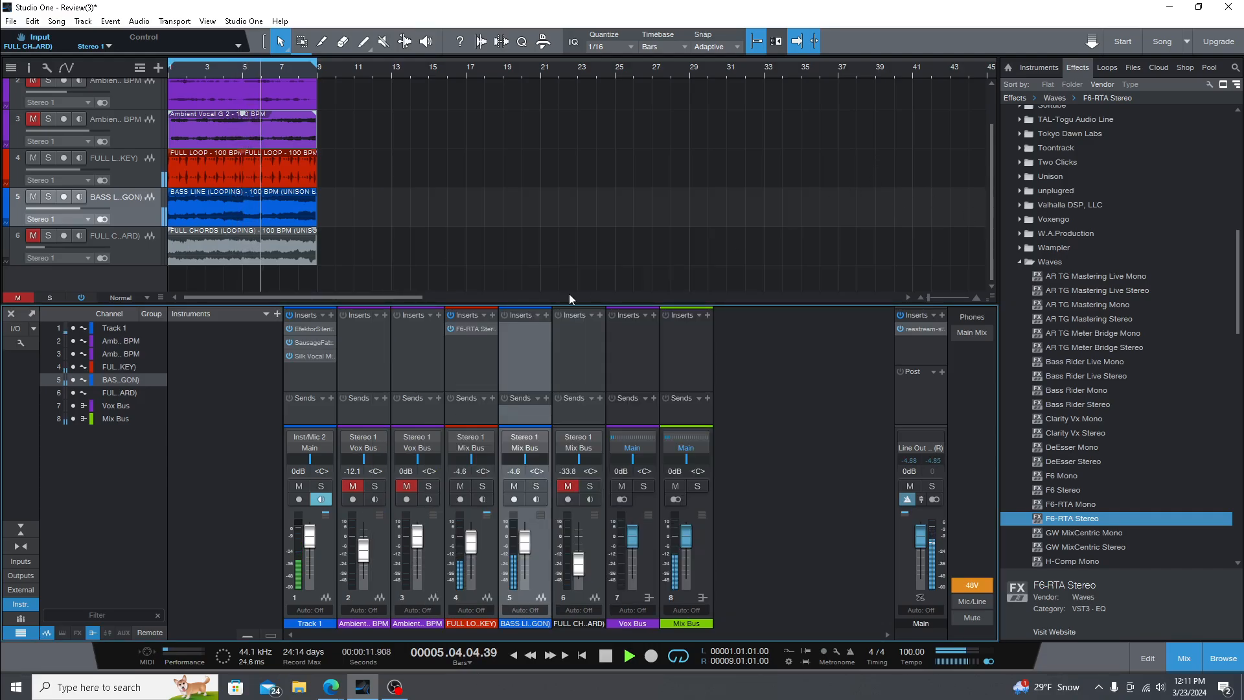
{"action": "left_click", "coordinate": [471, 328]}
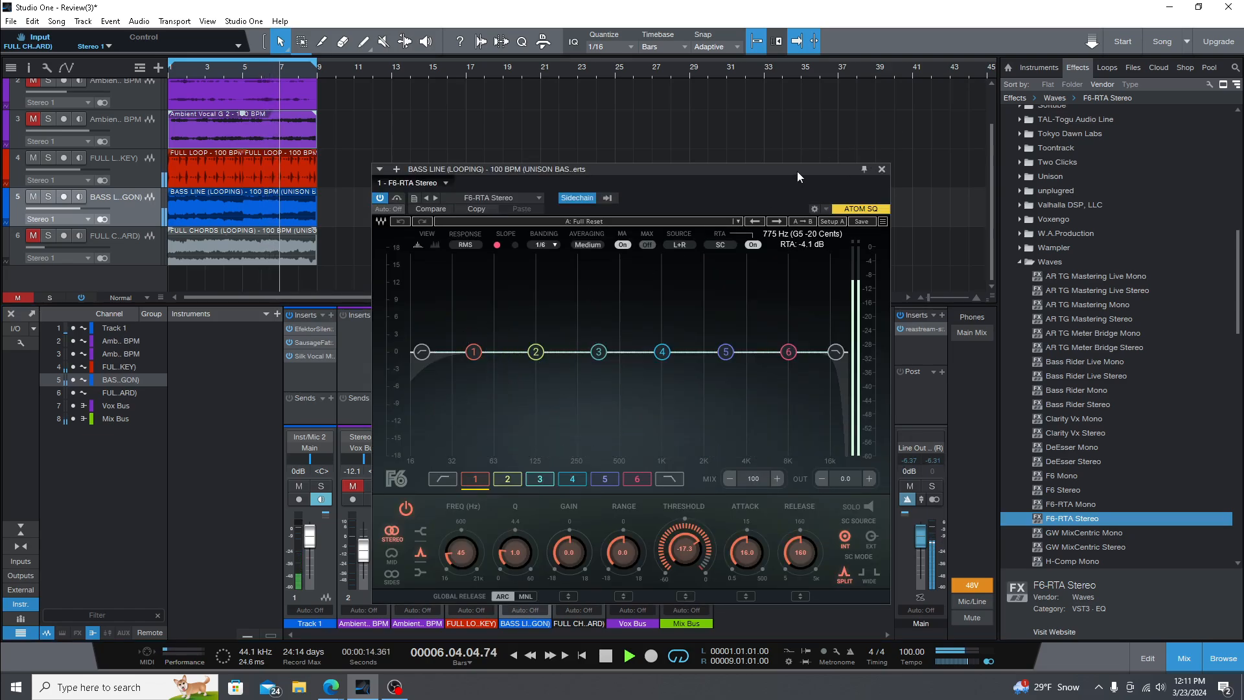
{"action": "left_click_drag", "start_coordinate": [796, 171], "coordinate": [904, 134]}
{"action": "double_click", "coordinate": [466, 329]}
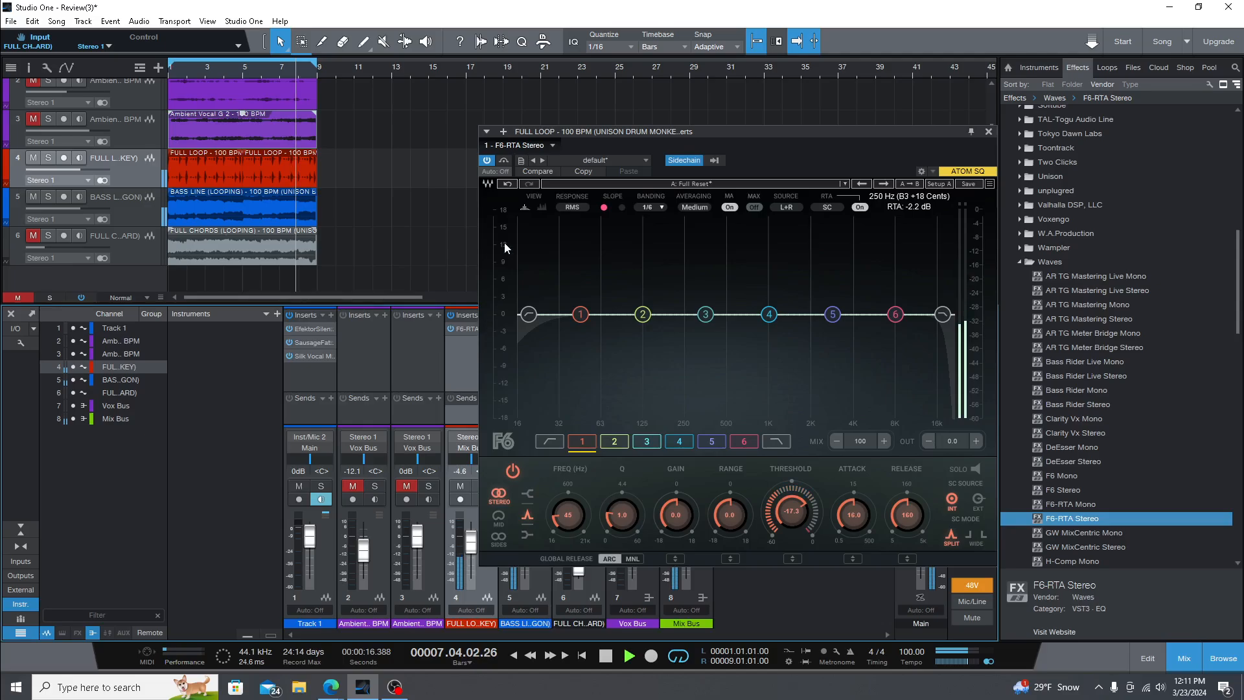
{"action": "left_click", "coordinate": [988, 131]}
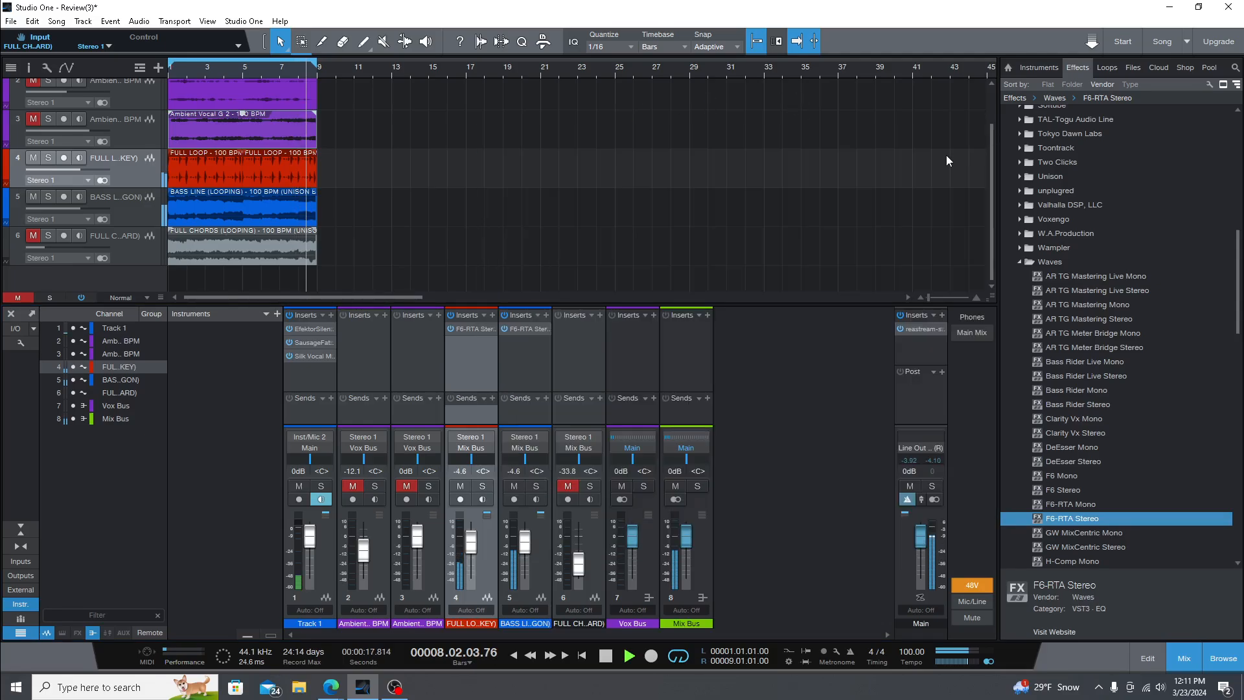
{"action": "left_click", "coordinate": [493, 329]}
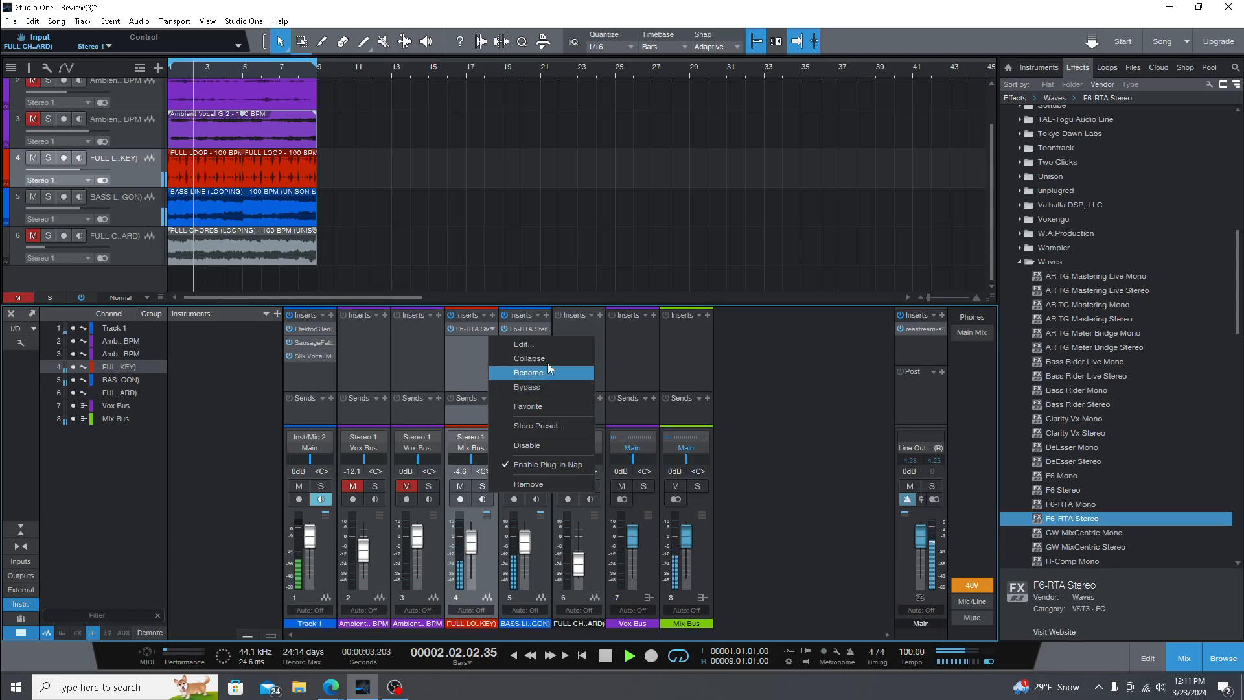
{"action": "left_click", "coordinate": [555, 484]}
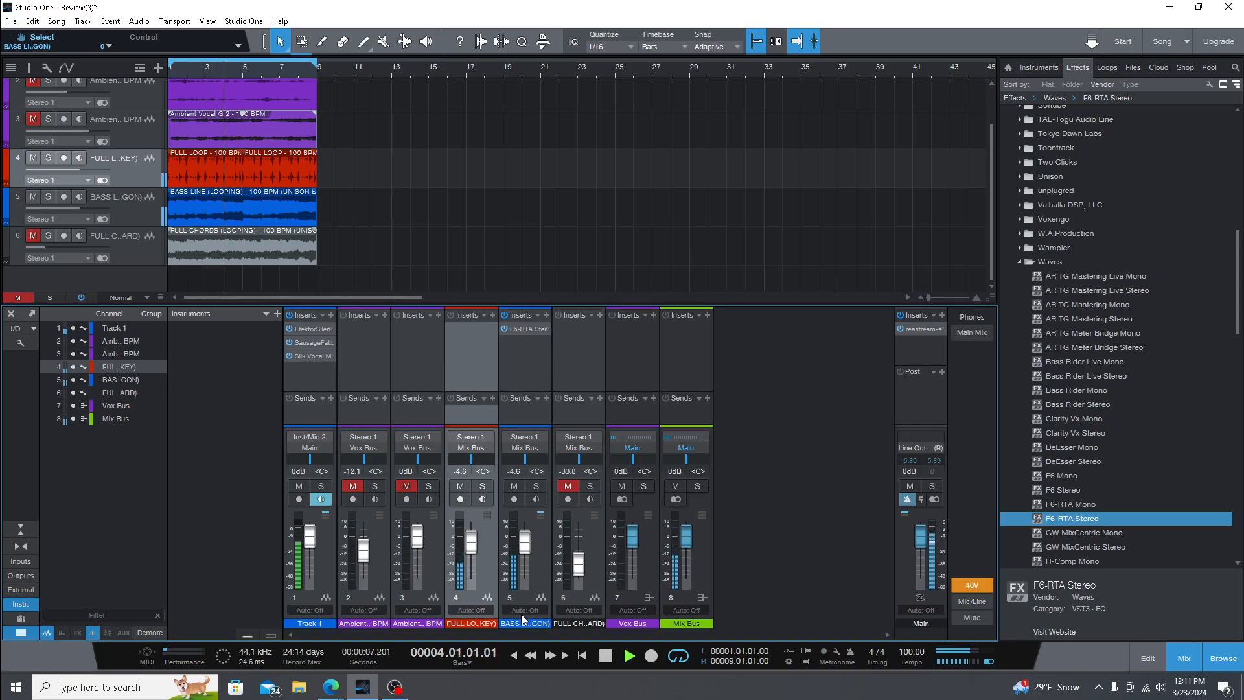
Open the bass line's F6-RTA and route the drum loop channel into it as the sidechain source.
{"action": "left_click", "coordinate": [527, 329]}
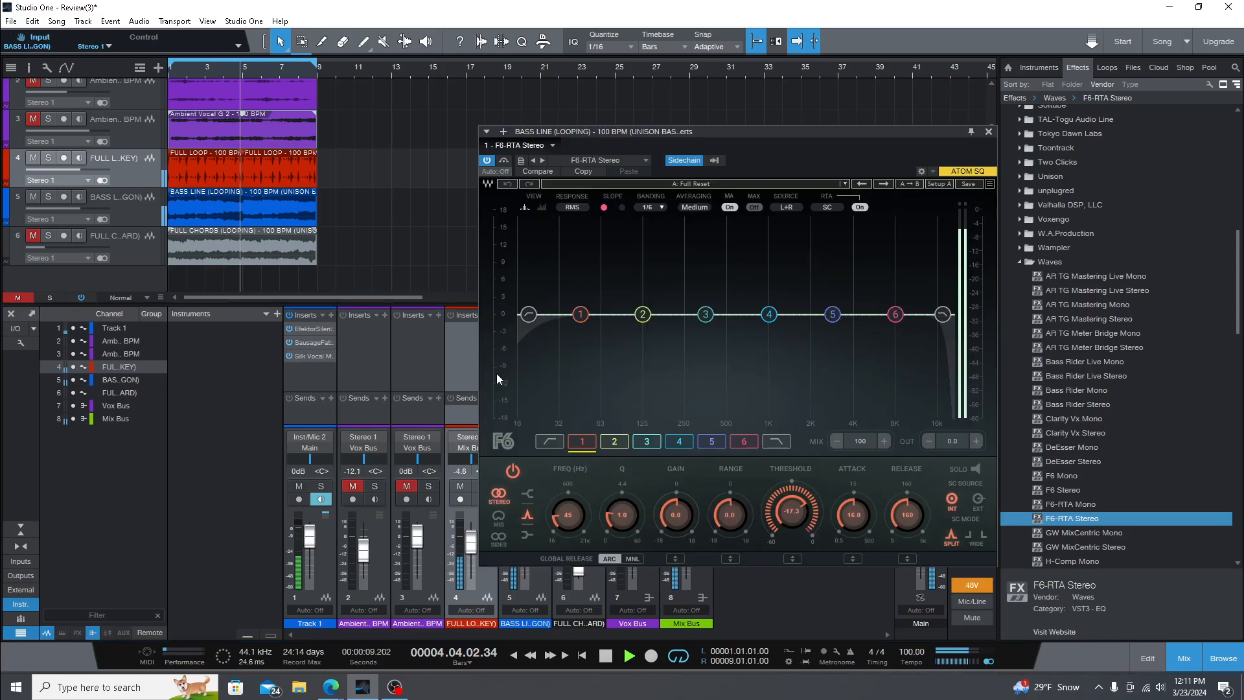
{"action": "left_click", "coordinate": [713, 160]}
{"action": "left_click", "coordinate": [712, 218]}
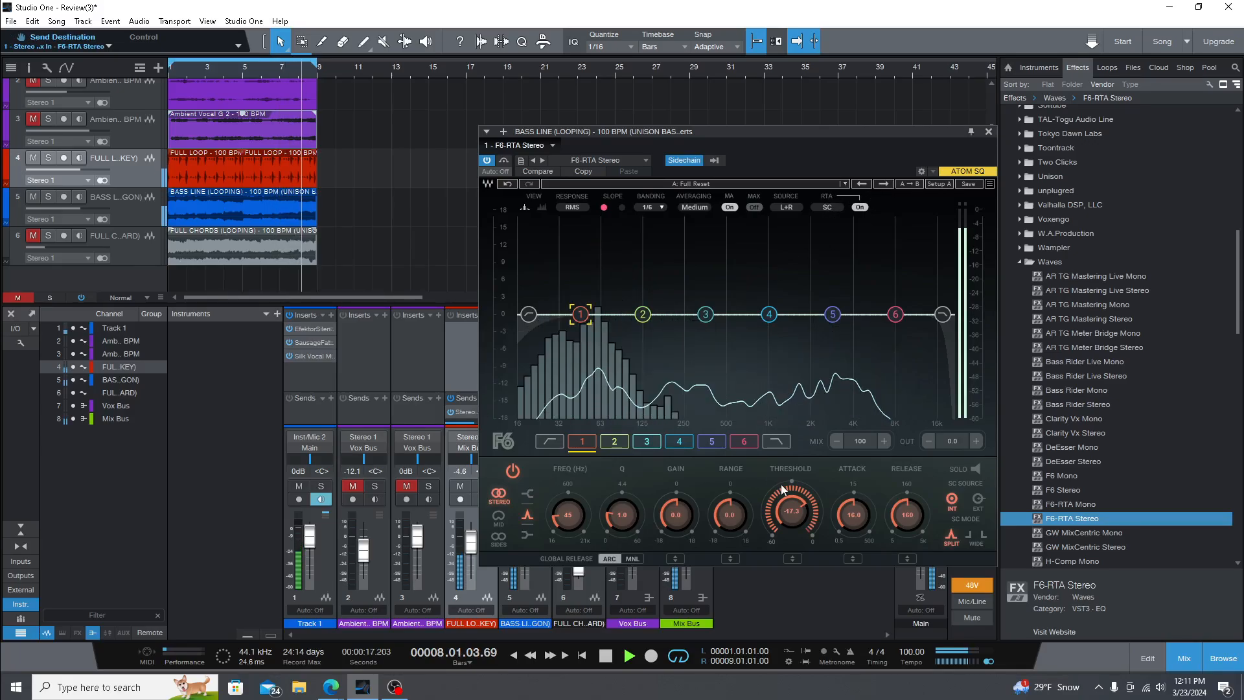
Load the Side Chain Template user preset in the bass line's F6-RTA.
{"action": "left_click_drag", "start_coordinate": [792, 514], "coordinate": [791, 516]}
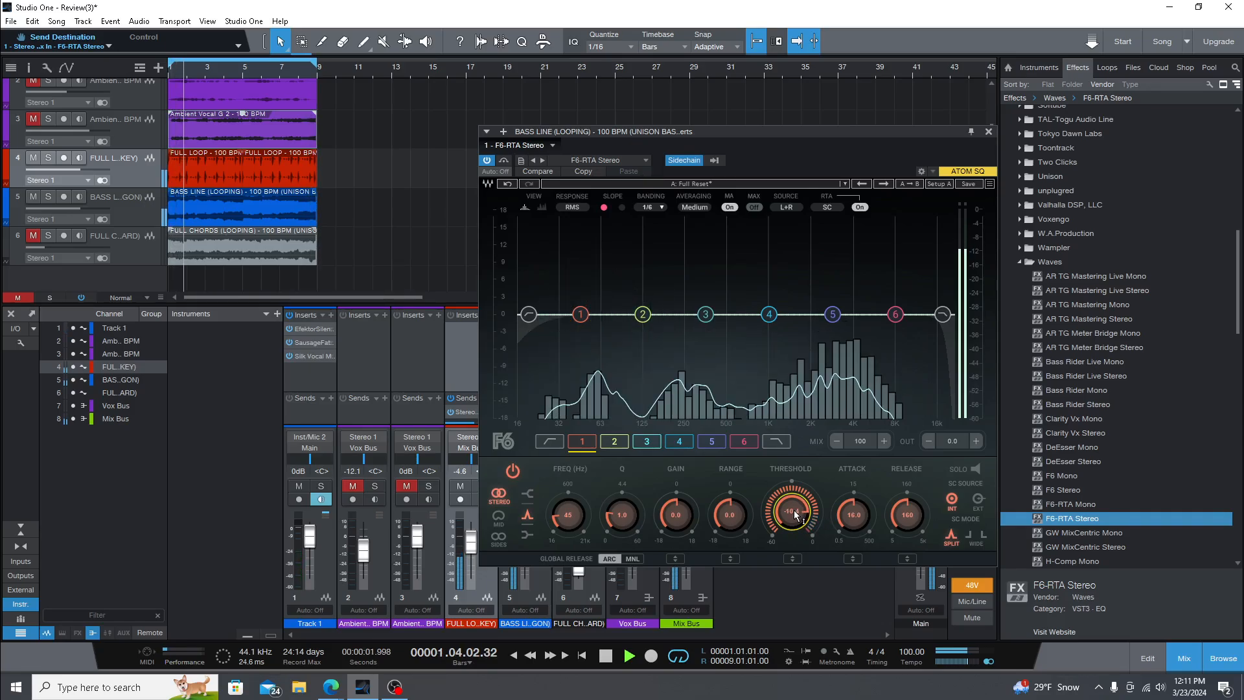
{"action": "left_click", "coordinate": [705, 184]}
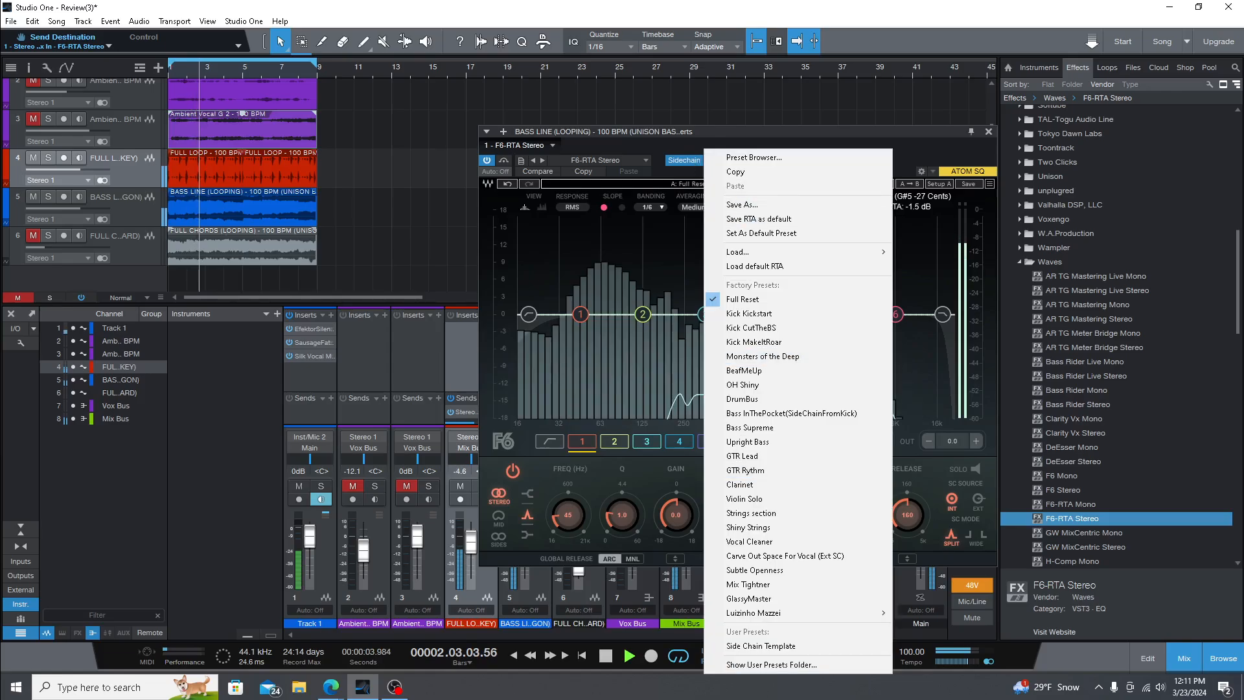
{"action": "left_click", "coordinate": [786, 646]}
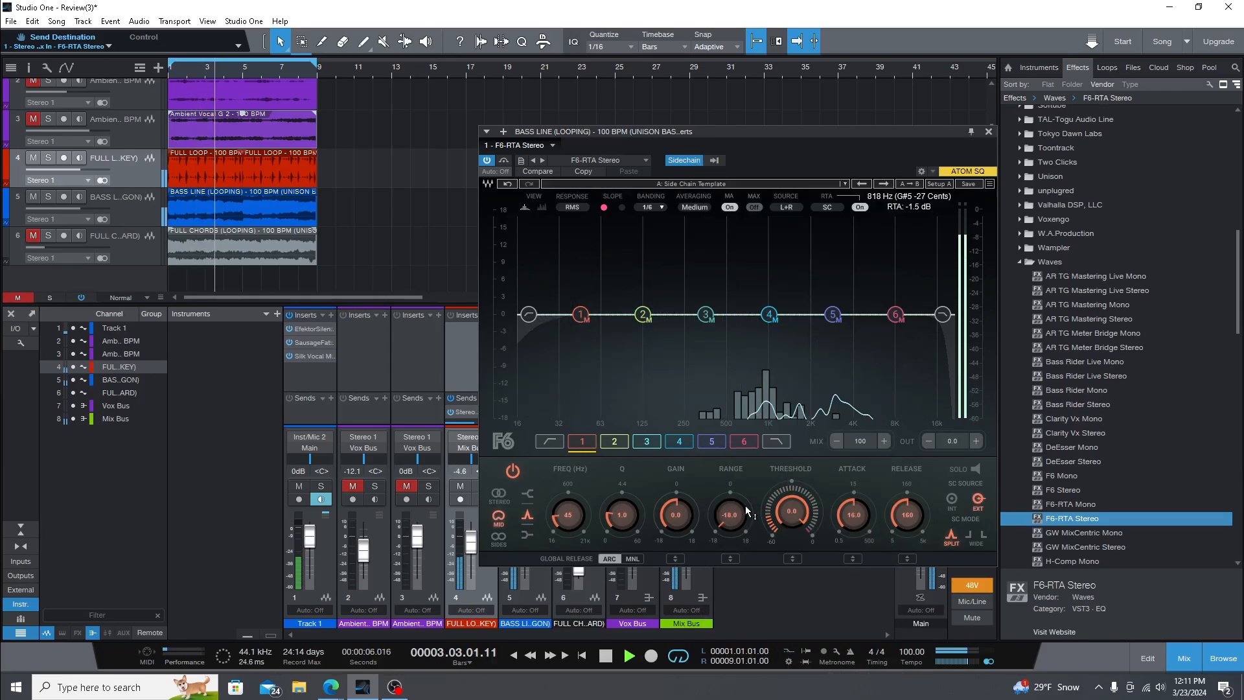
Lower the F6-RTA threshold on the bass line to about -11.4 dB for band 1 and about -13.8 dB for band 2.
{"action": "left_click_drag", "start_coordinate": [791, 513], "coordinate": [788, 515]}
{"action": "scroll", "coordinate": [788, 516], "scroll_direction": "down", "scroll_amount": 6}
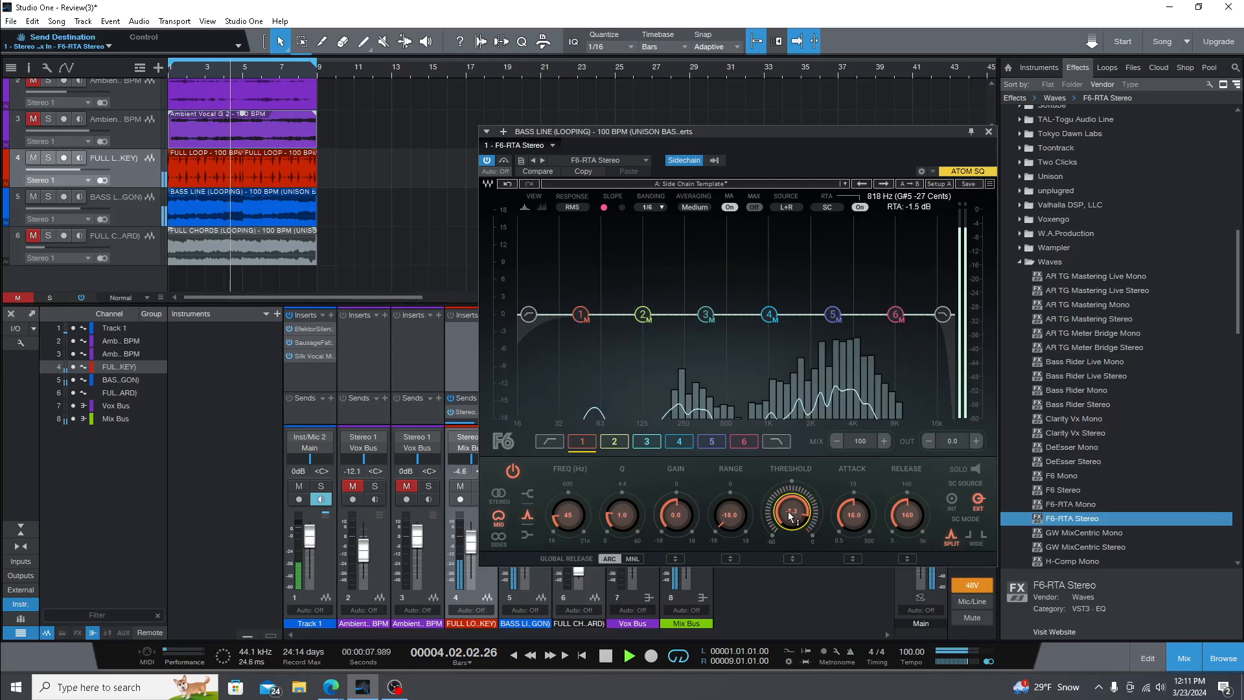
{"action": "scroll", "coordinate": [787, 510], "scroll_direction": "down", "scroll_amount": 1}
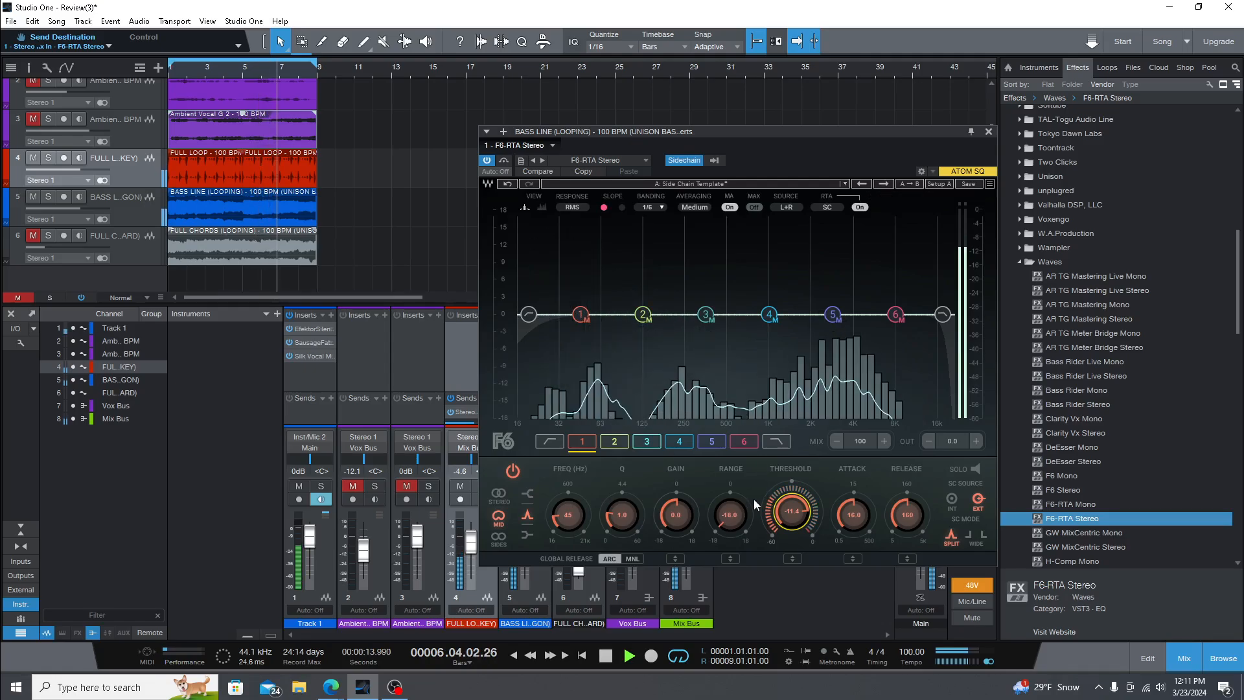
{"action": "left_click", "coordinate": [614, 442]}
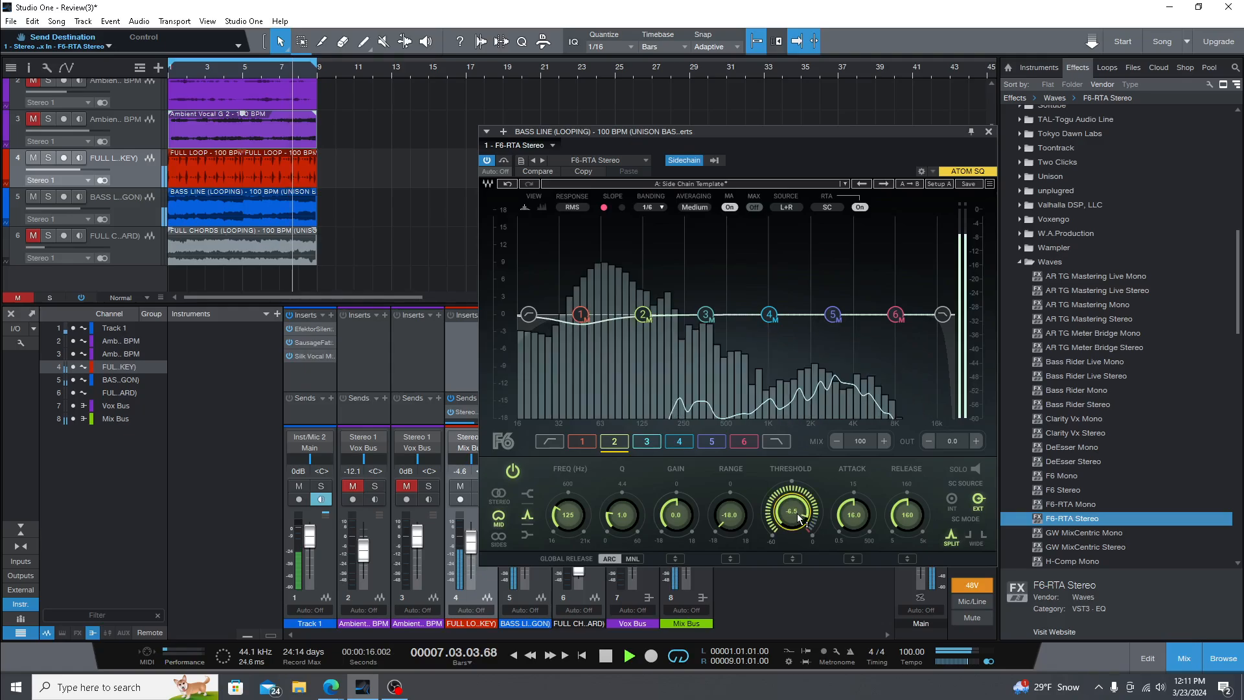
{"action": "scroll", "coordinate": [797, 513], "scroll_direction": "down", "scroll_amount": 10}
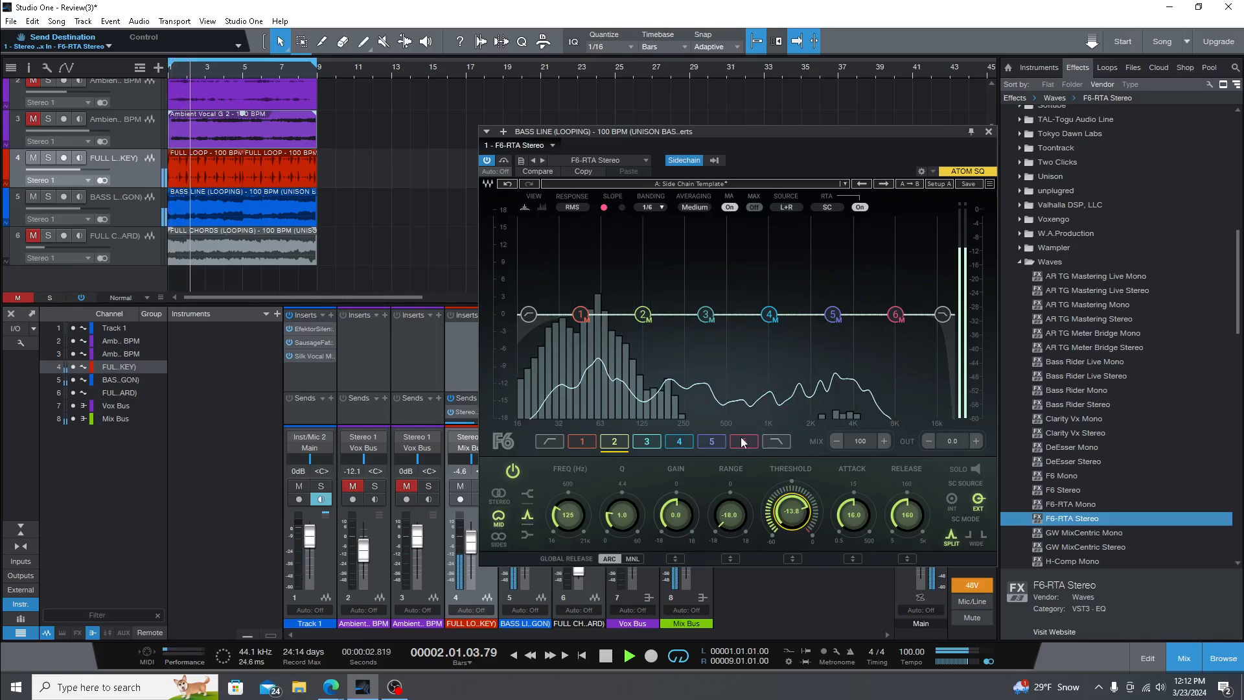
Lower the thresholds of bands 5, 3 and 4 in the bass line's F6-RTA and close the plug-in.
{"action": "left_click", "coordinate": [707, 441]}
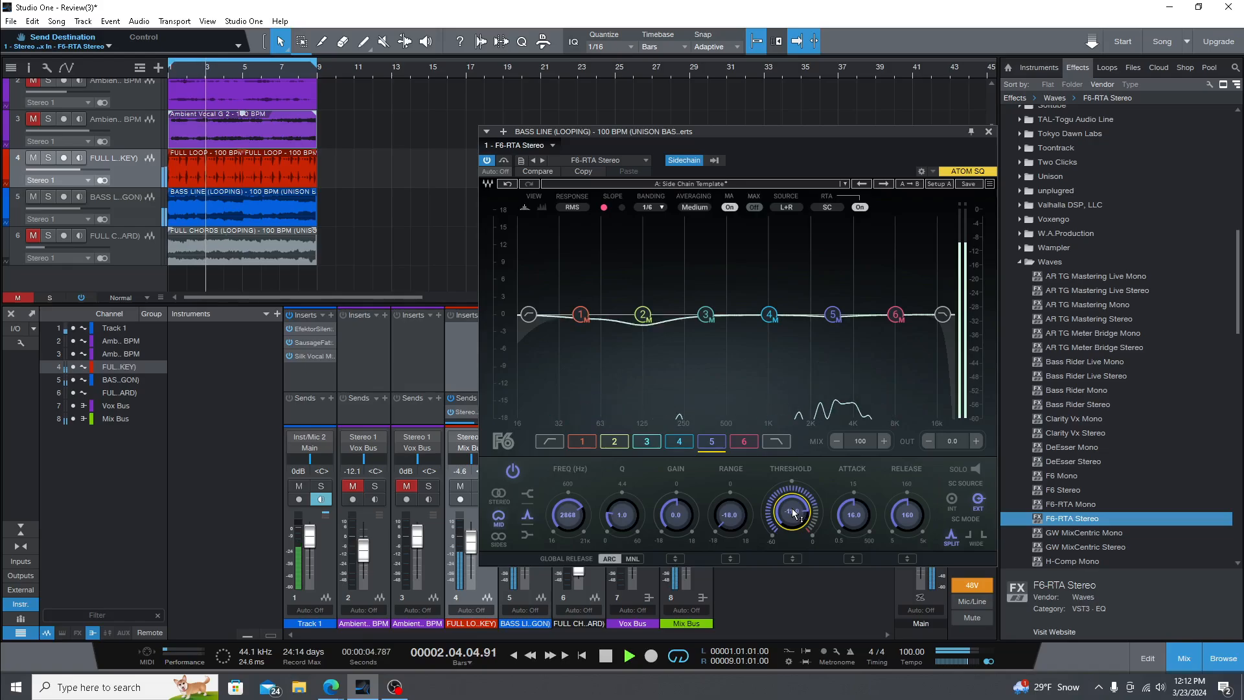
{"action": "left_click_drag", "start_coordinate": [796, 507], "coordinate": [796, 511]}
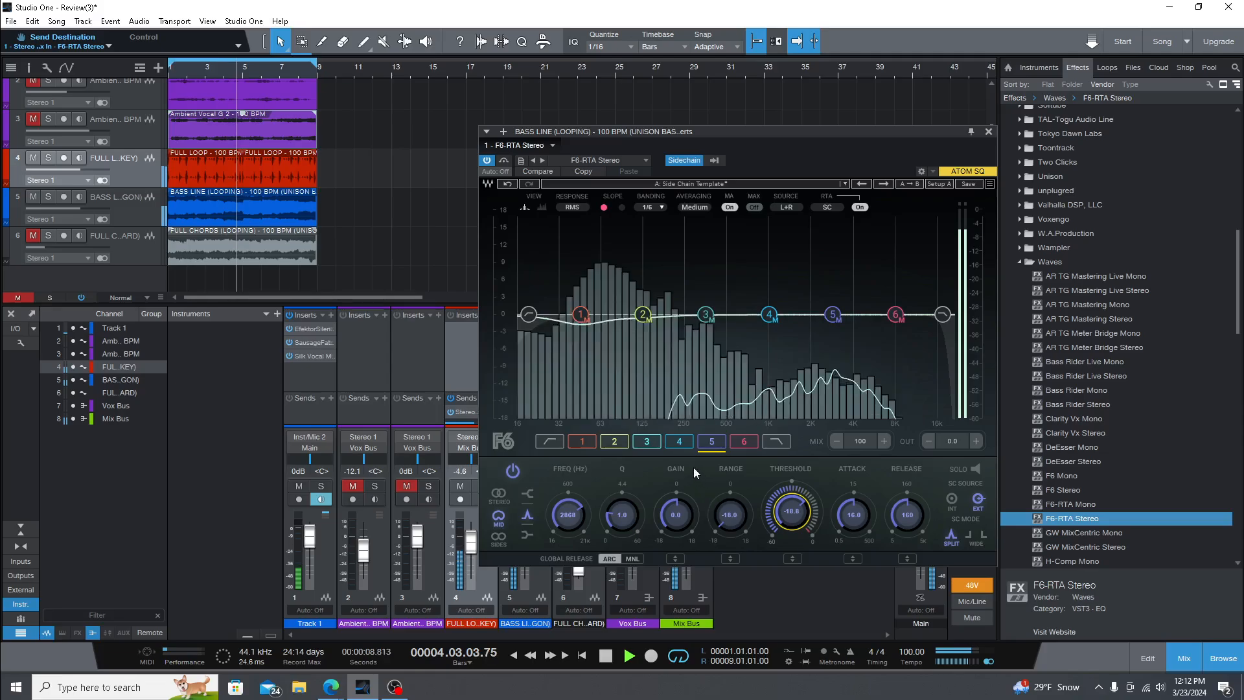
{"action": "left_click", "coordinate": [646, 441]}
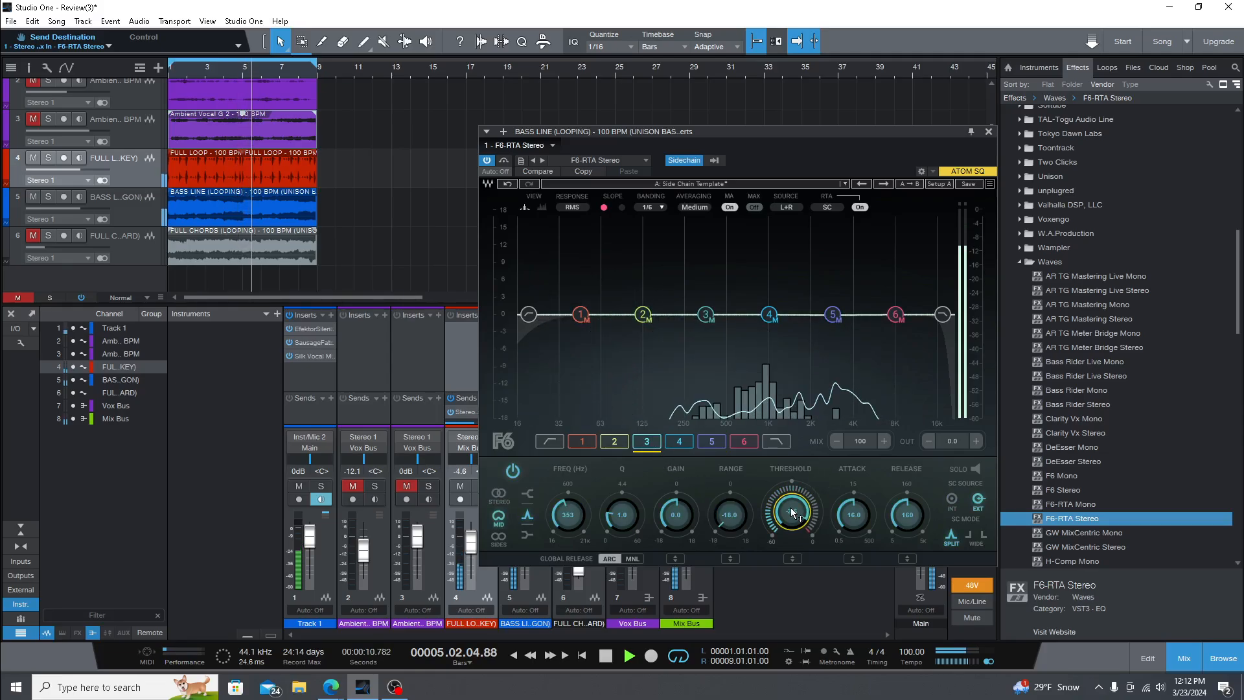
{"action": "left_click", "coordinate": [678, 441]}
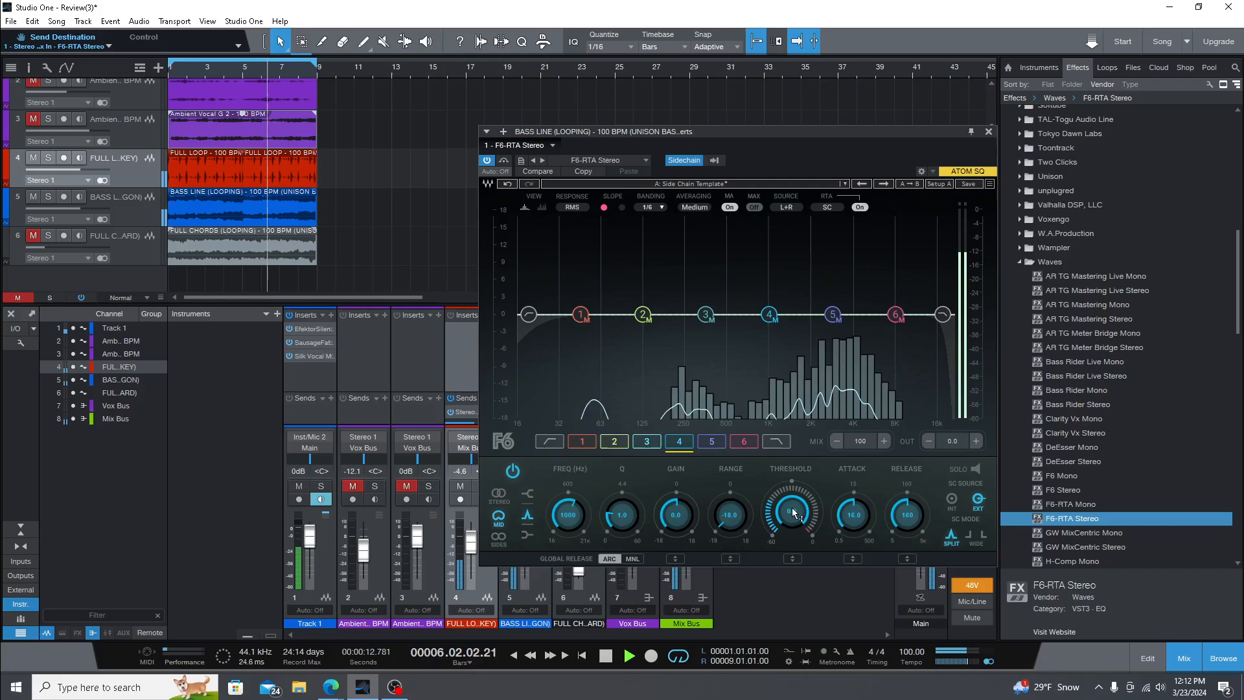
{"action": "left_click_drag", "start_coordinate": [792, 508], "coordinate": [790, 518]}
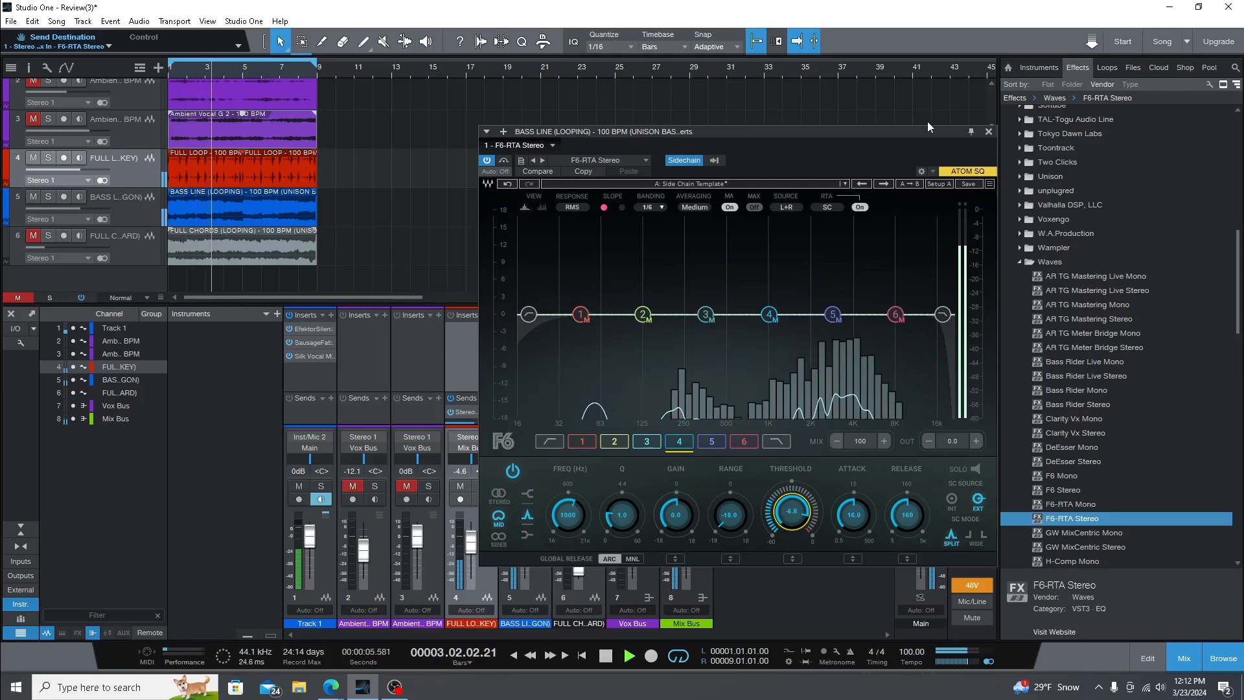
{"action": "left_click", "coordinate": [988, 132]}
Select the bass line and drum loop channels and raise their faders together to +0.4 dB.
{"action": "left_click", "coordinate": [537, 573]}
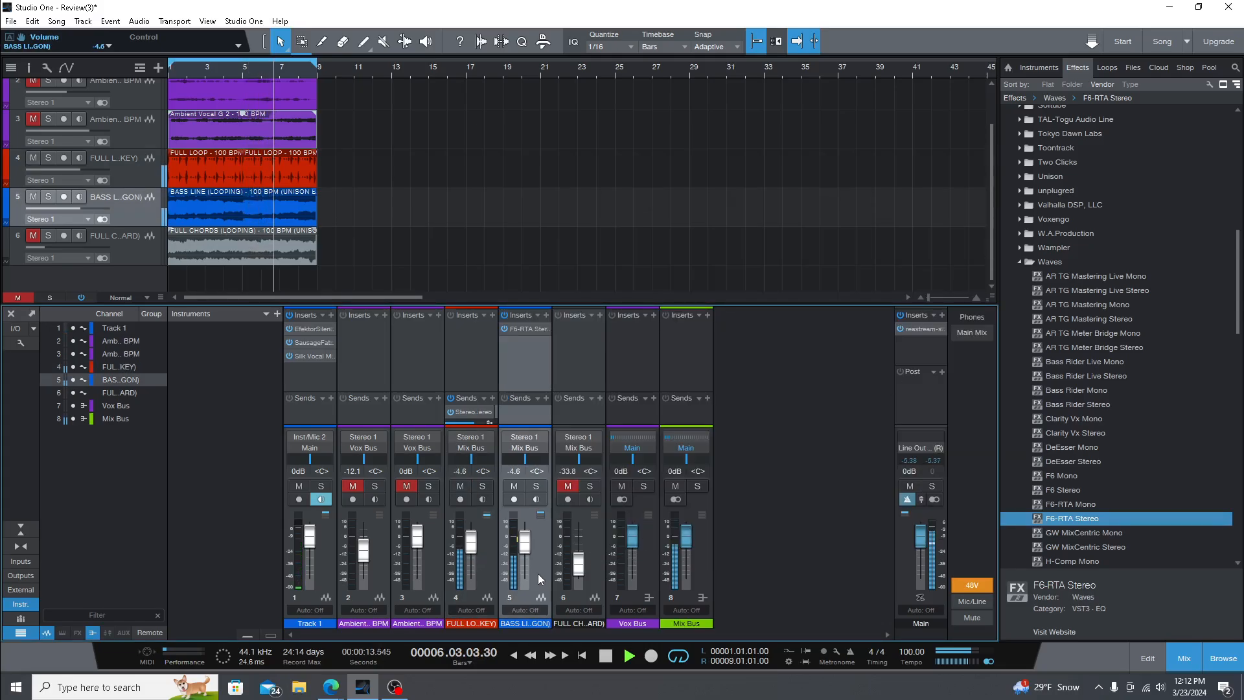
{"action": "left_click", "coordinate": [480, 585], "text": "shift"}
{"action": "scroll", "coordinate": [471, 580], "scroll_direction": "up", "scroll_amount": 1}
{"action": "scroll", "coordinate": [473, 586], "scroll_direction": "up", "scroll_amount": 5}
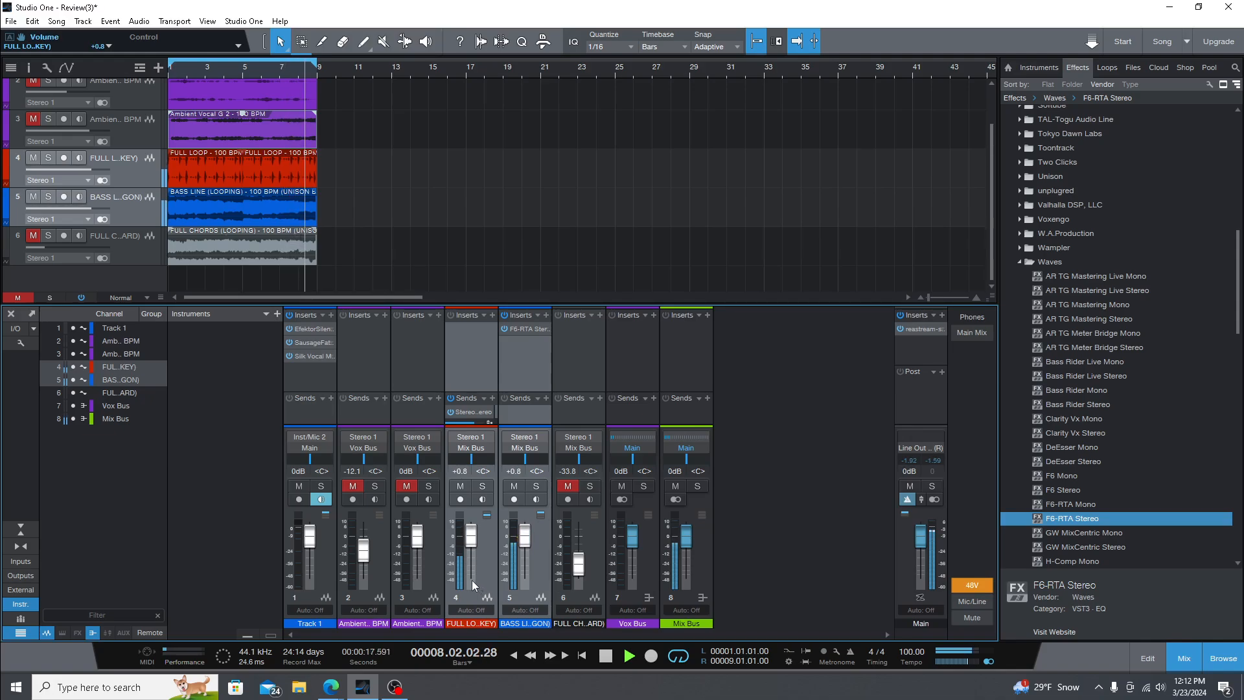
{"action": "scroll", "coordinate": [473, 586], "scroll_direction": "down", "scroll_amount": 1}
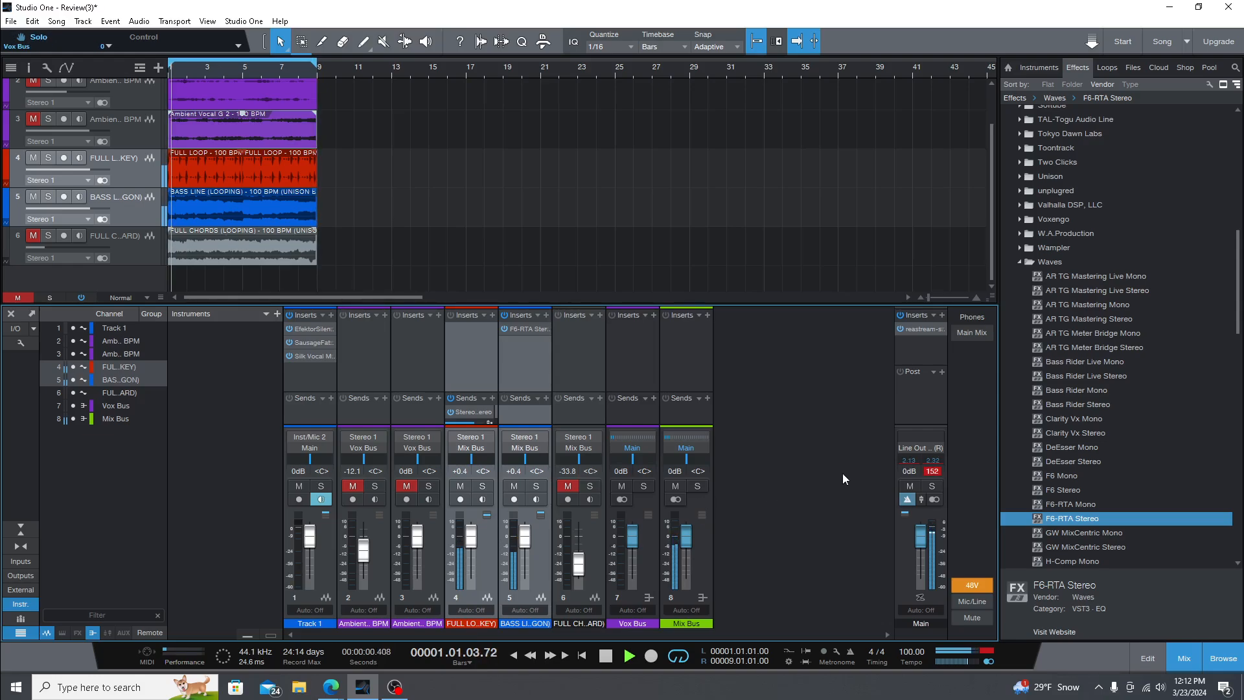
Lower the bass line channel's fader to -2.1 dB and the drum loop channel's fader to -3.3 dB individually.
{"action": "left_click", "coordinate": [932, 472]}
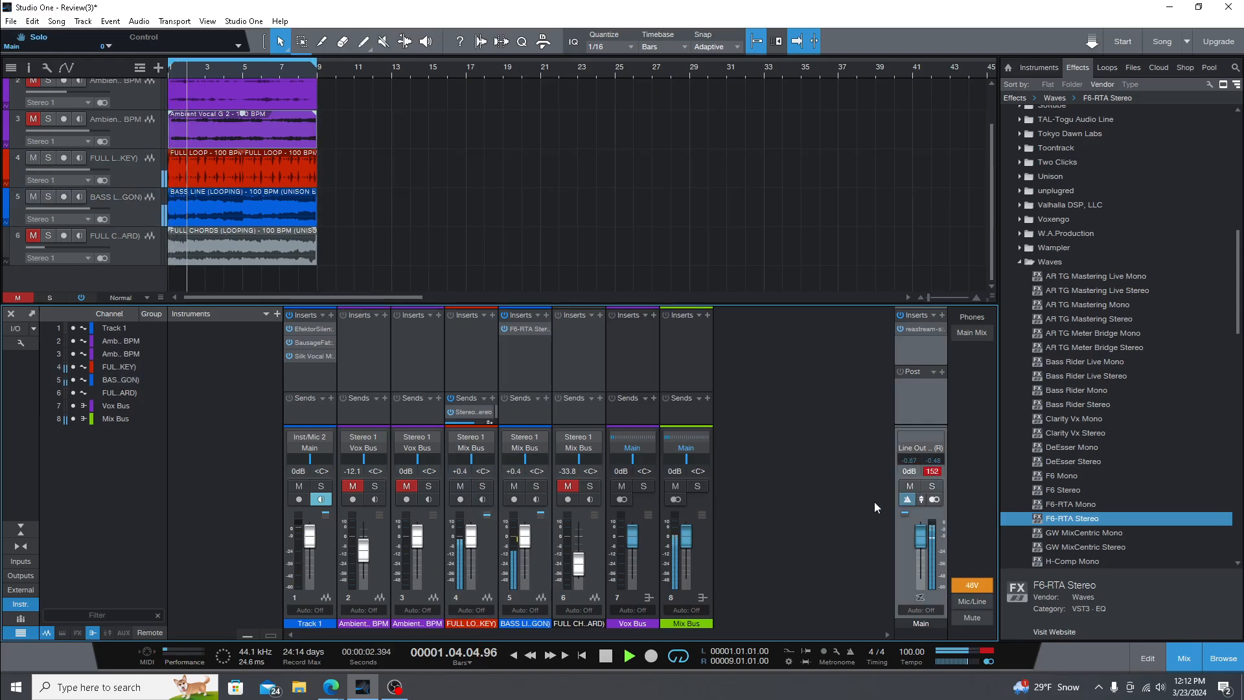
{"action": "scroll", "coordinate": [522, 584], "scroll_direction": "down", "scroll_amount": 1}
{"action": "scroll", "coordinate": [522, 584], "scroll_direction": "down", "scroll_amount": 1}
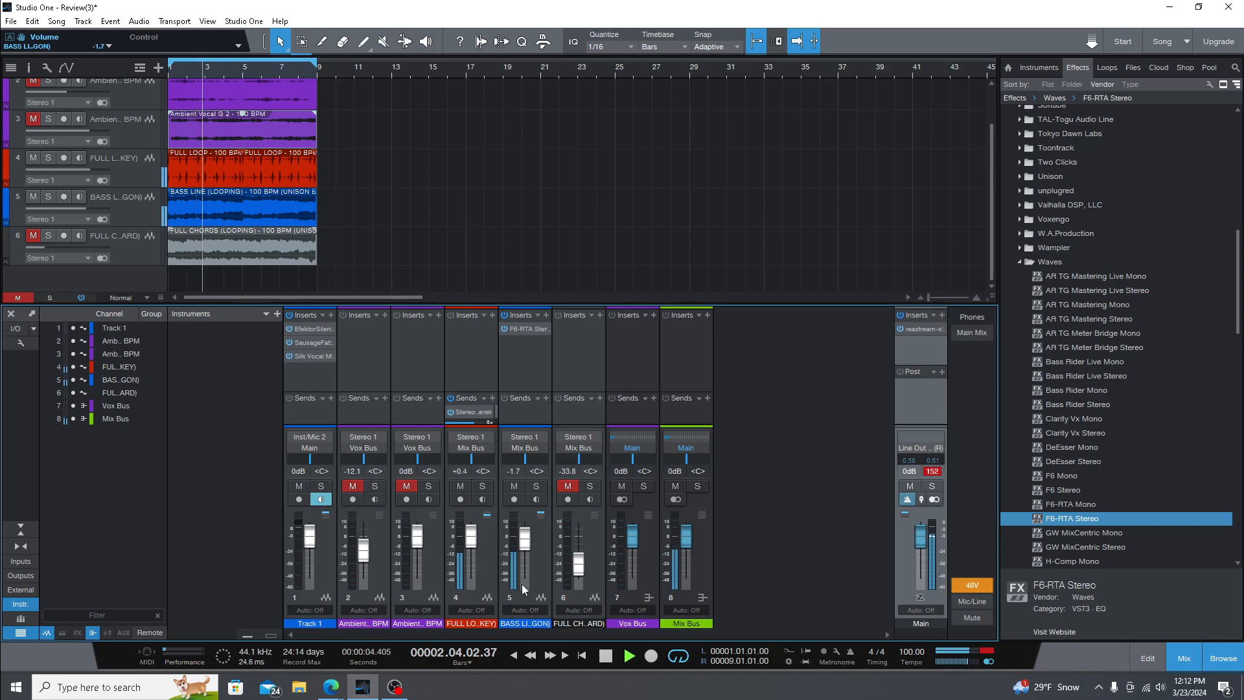
{"action": "scroll", "coordinate": [473, 586], "scroll_direction": "down", "scroll_amount": 2}
{"action": "scroll", "coordinate": [473, 586], "scroll_direction": "down", "scroll_amount": 2}
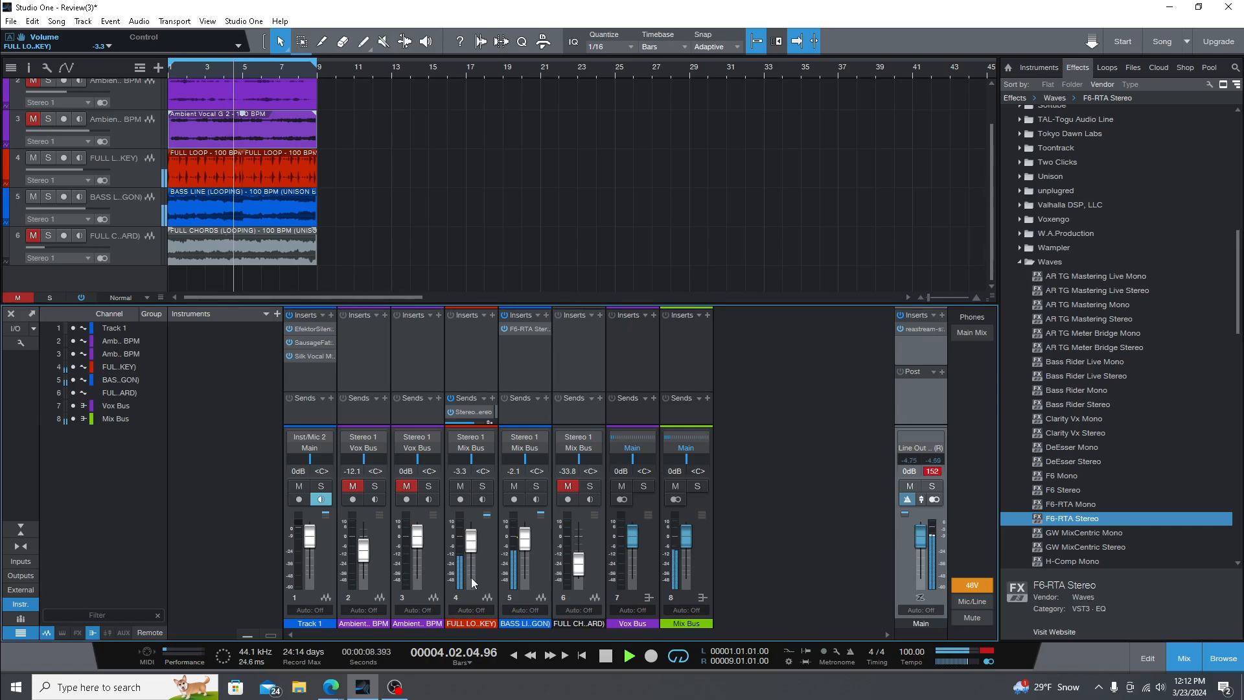
Raise the drum loop fader to -2.9 dB and compare the bass line with its F6-RTA bypassed and active.
{"action": "scroll", "coordinate": [473, 585], "scroll_direction": "up", "scroll_amount": 1}
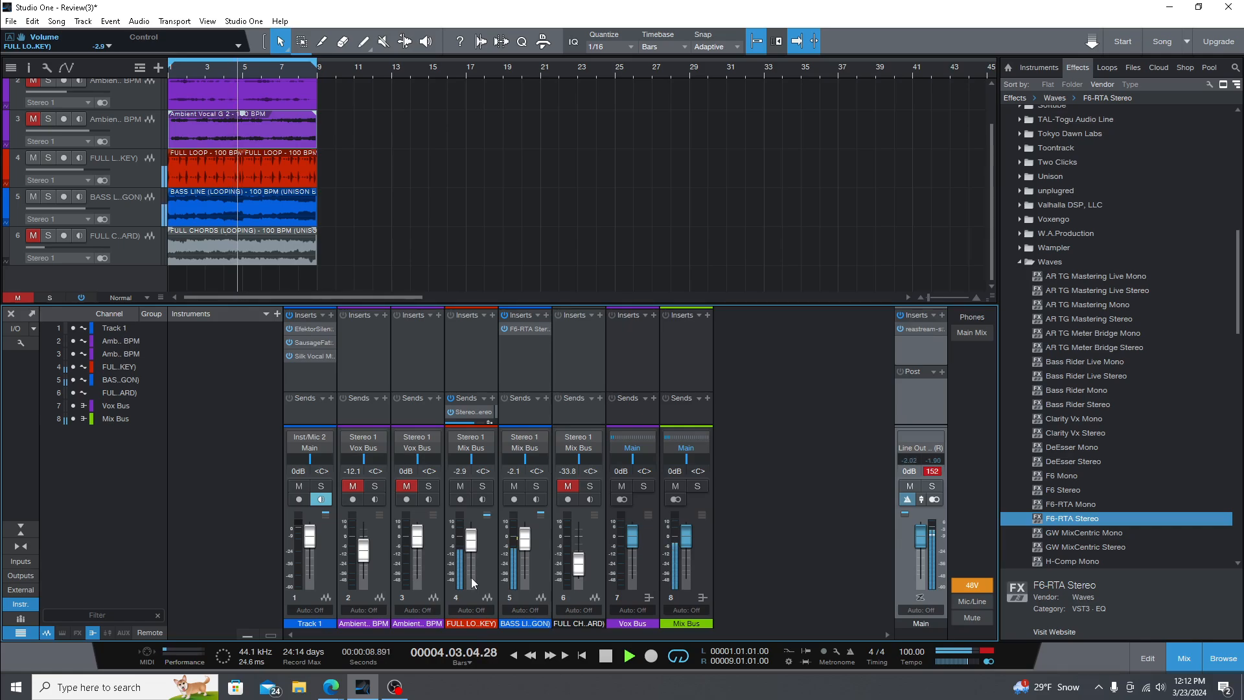
{"action": "left_click", "coordinate": [522, 328]}
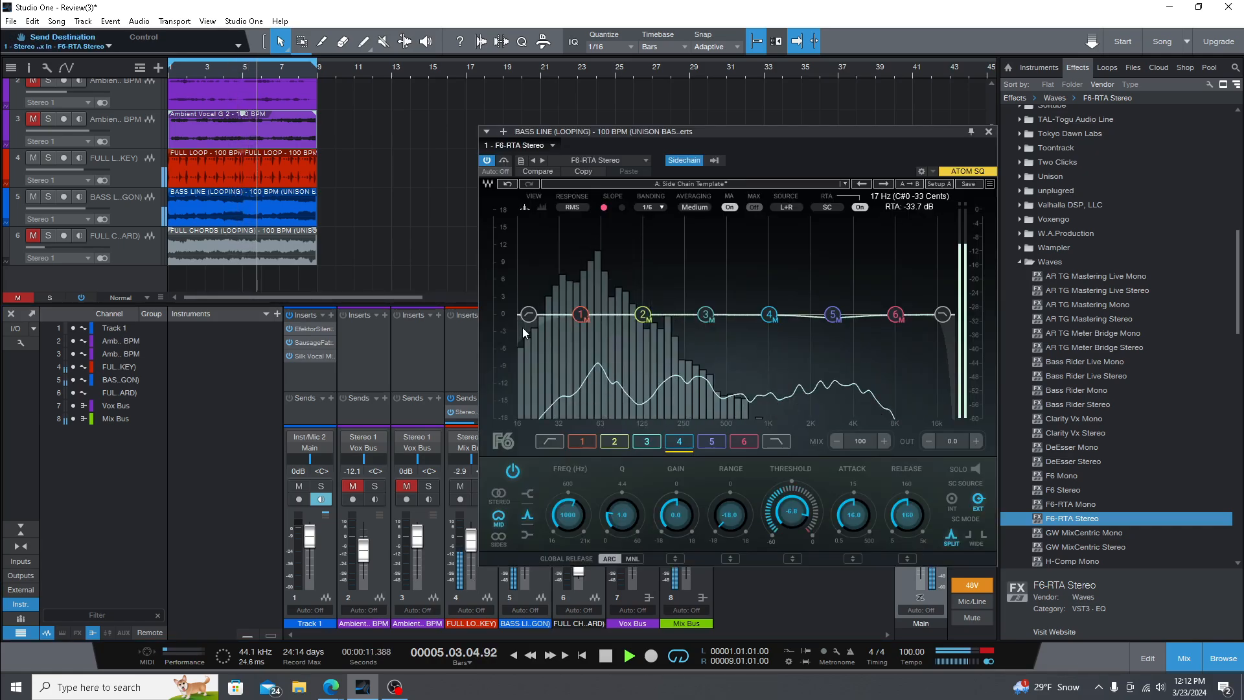
{"action": "left_click", "coordinate": [504, 161]}
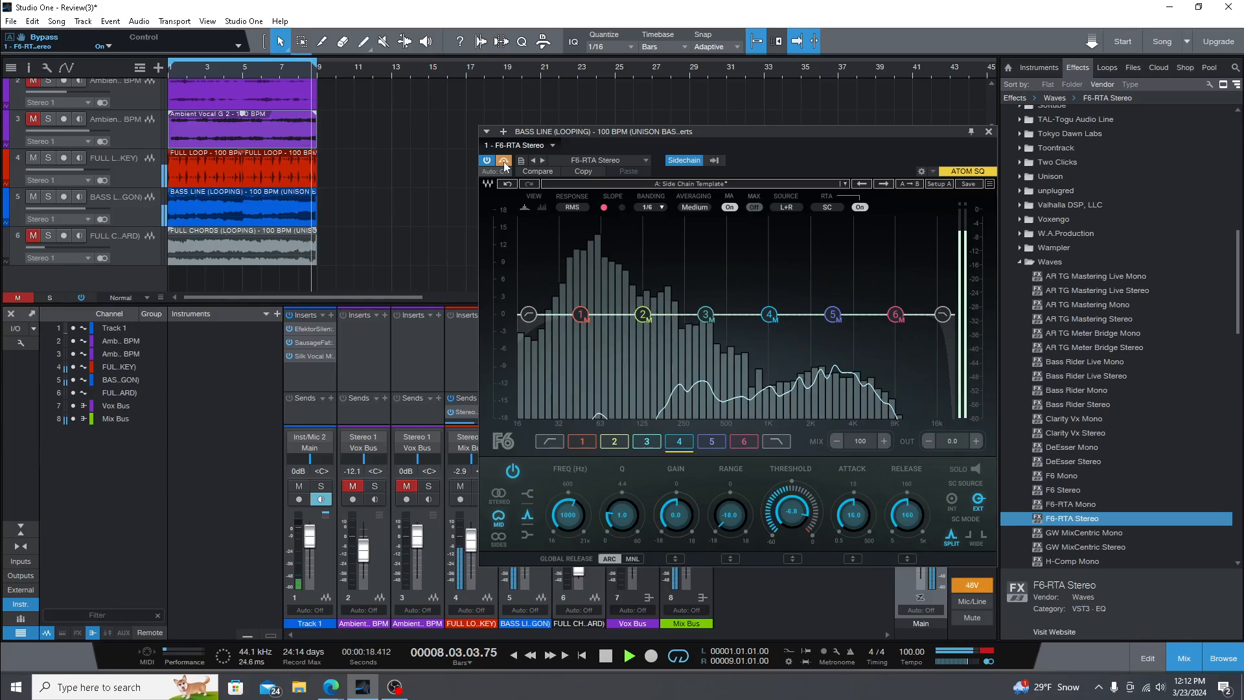
{"action": "left_click", "coordinate": [504, 161]}
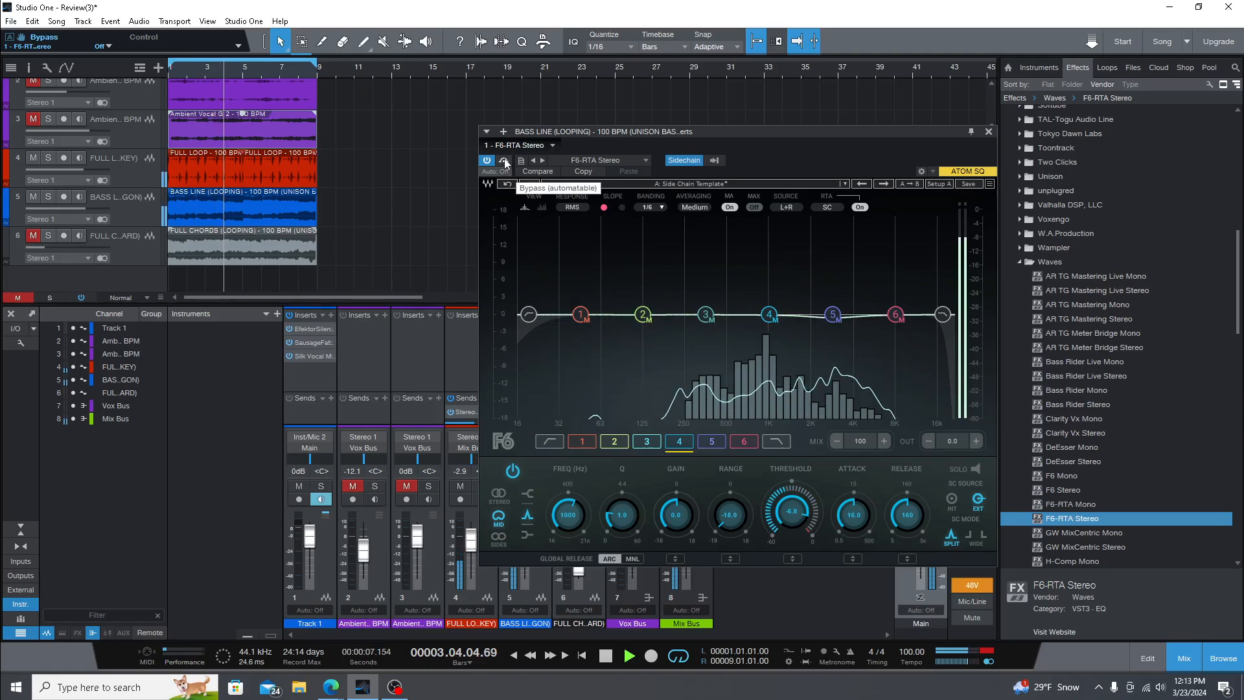
{"action": "left_click", "coordinate": [505, 162]}
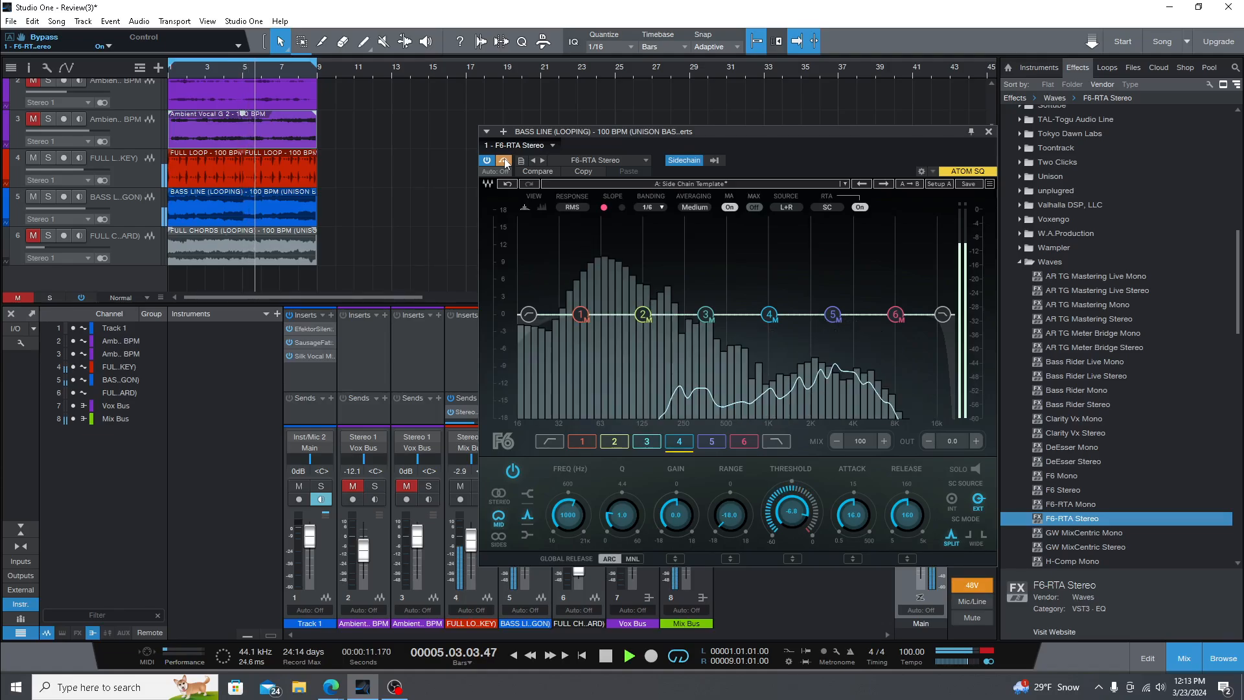
{"action": "left_click", "coordinate": [504, 161]}
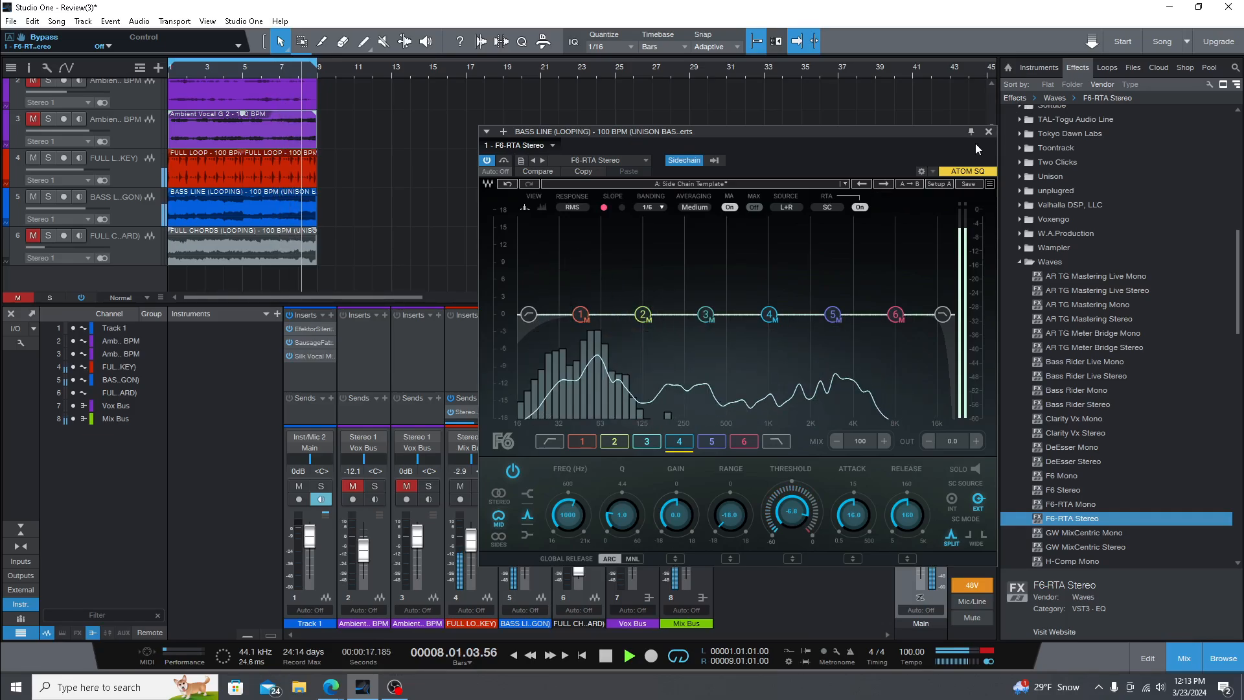
{"action": "left_click", "coordinate": [988, 132]}
{"action": "key", "text": "space"}
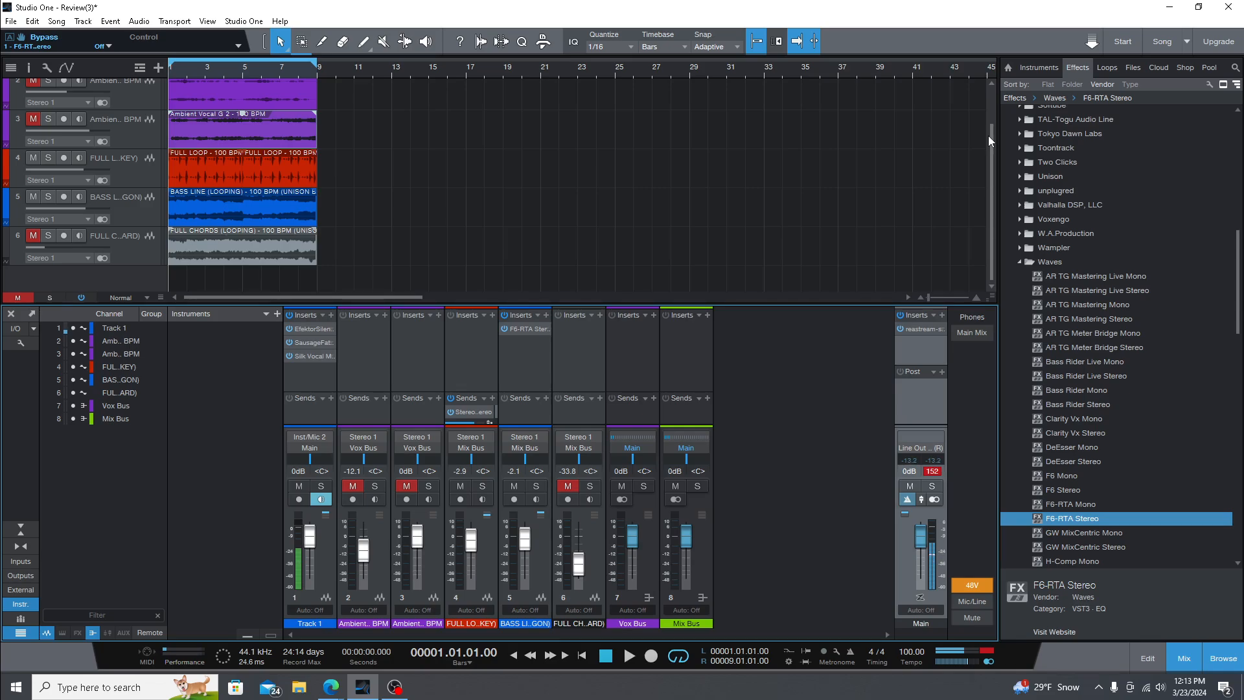
{"action": "left_click", "coordinate": [931, 472]}
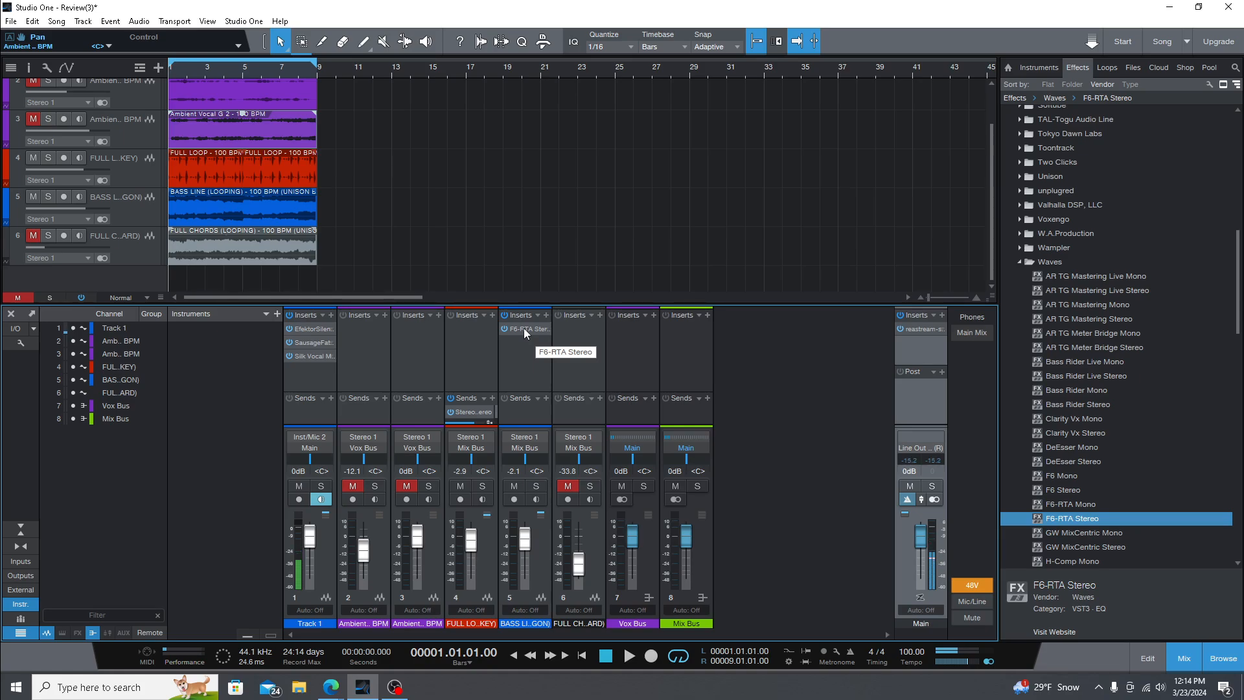
Copy the bass line's F6-RTA to the Mix Bus, route the Vox Bus to its sidechain, and review its bands.
{"action": "left_click_drag", "start_coordinate": [523, 328], "coordinate": [686, 334]}
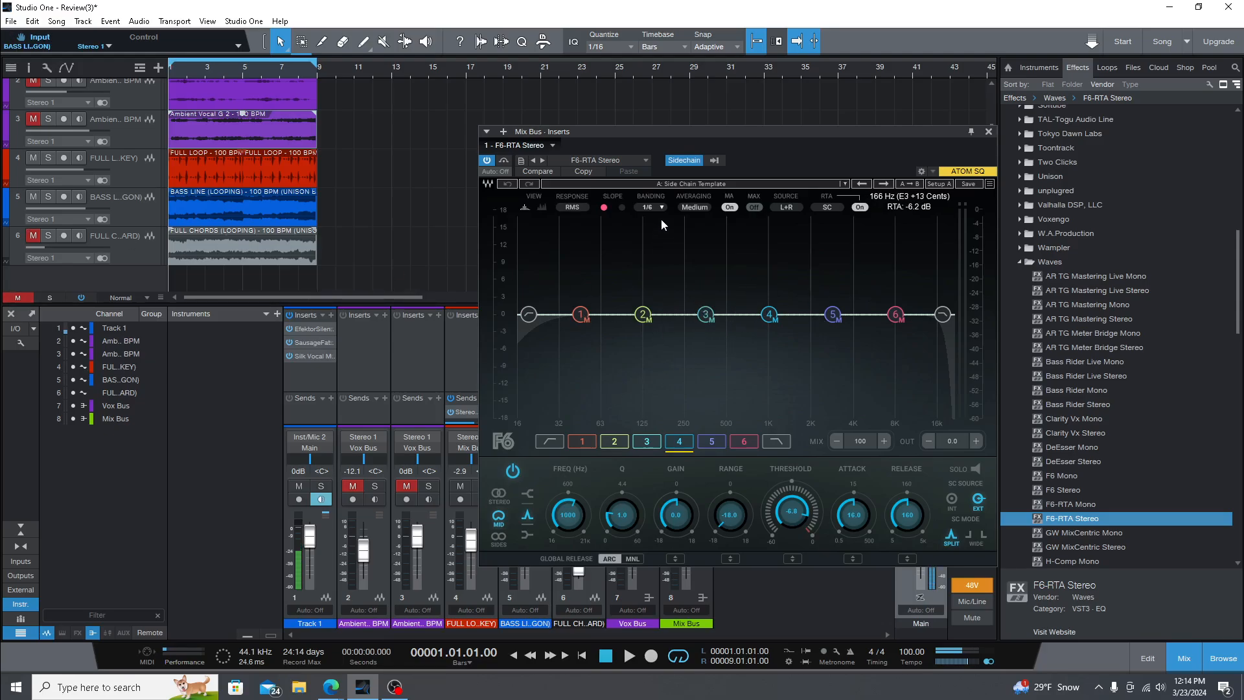
{"action": "left_click", "coordinate": [693, 161]}
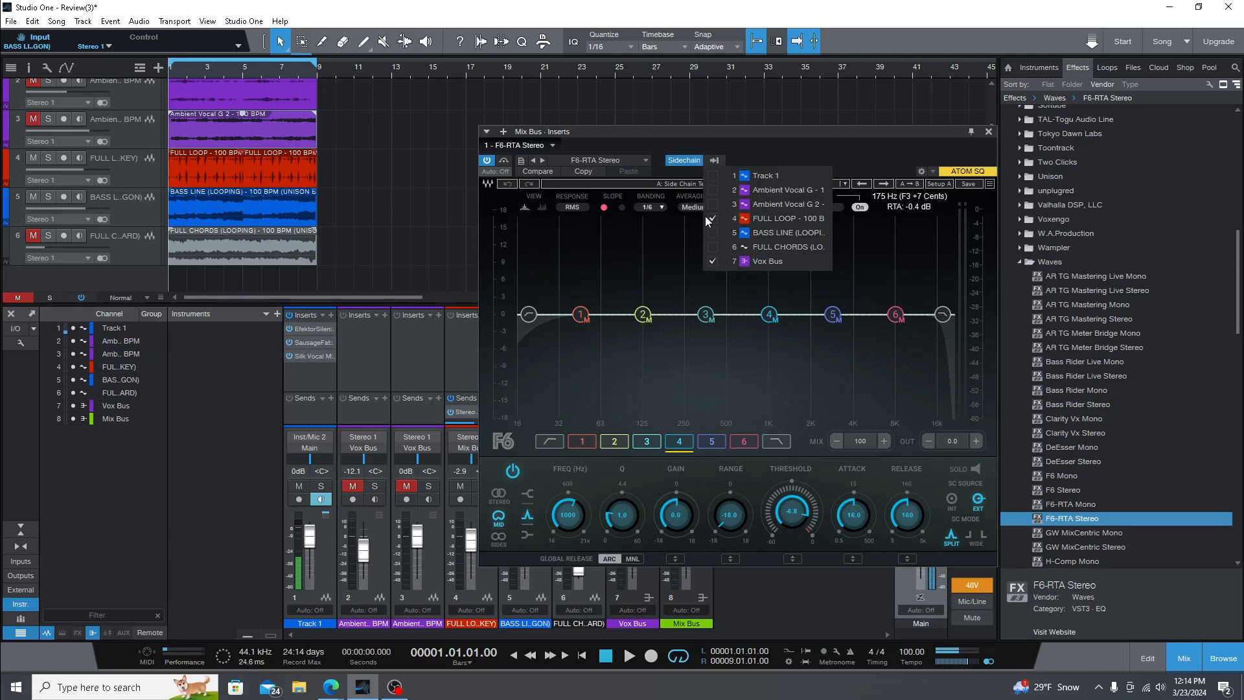
{"action": "left_click", "coordinate": [764, 138]}
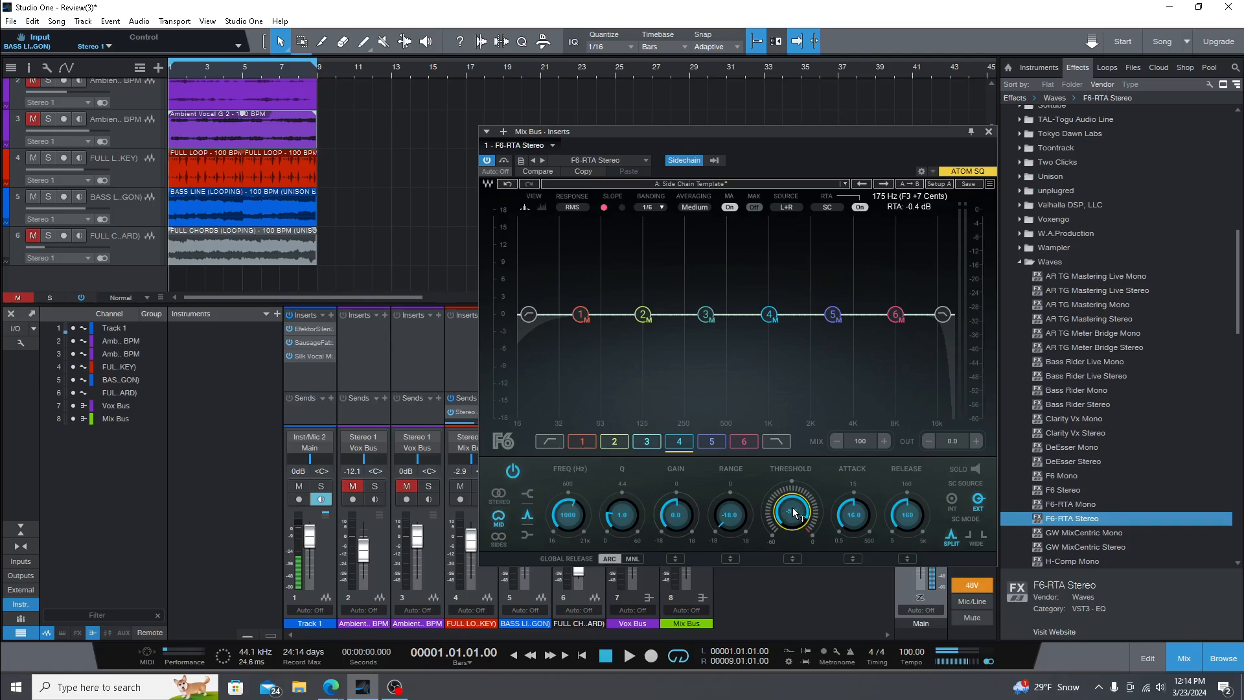
{"action": "left_click", "coordinate": [744, 443]}
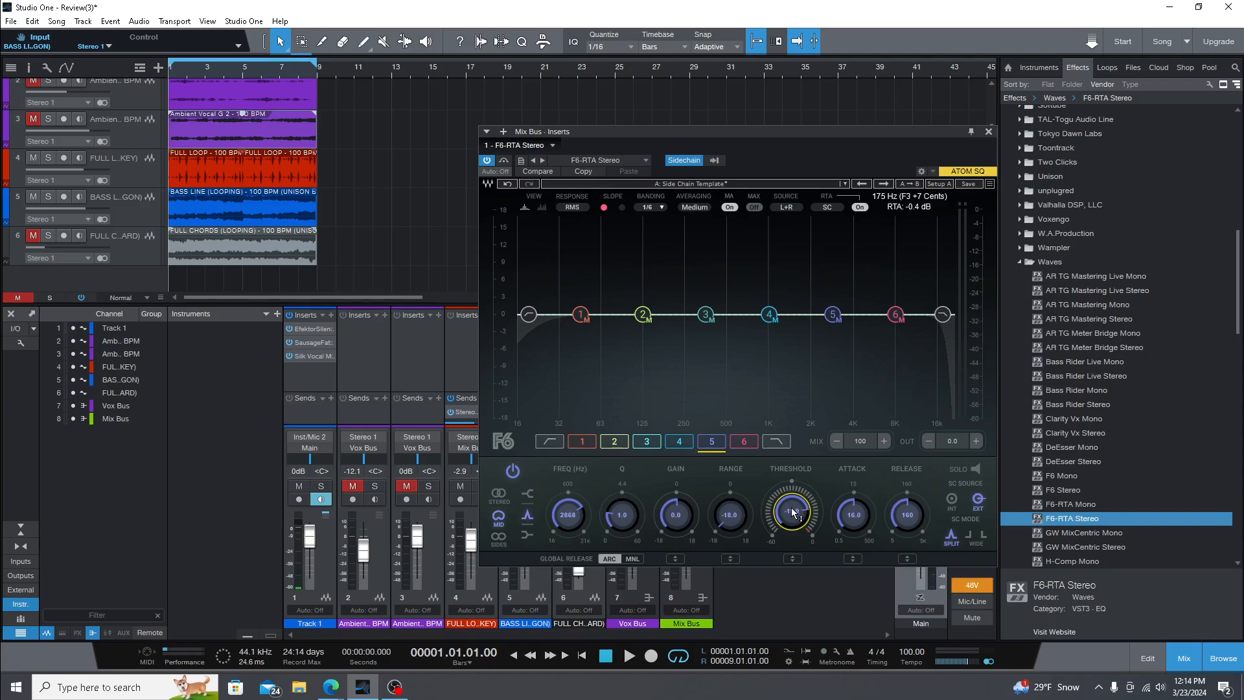
{"action": "left_click", "coordinate": [614, 446]}
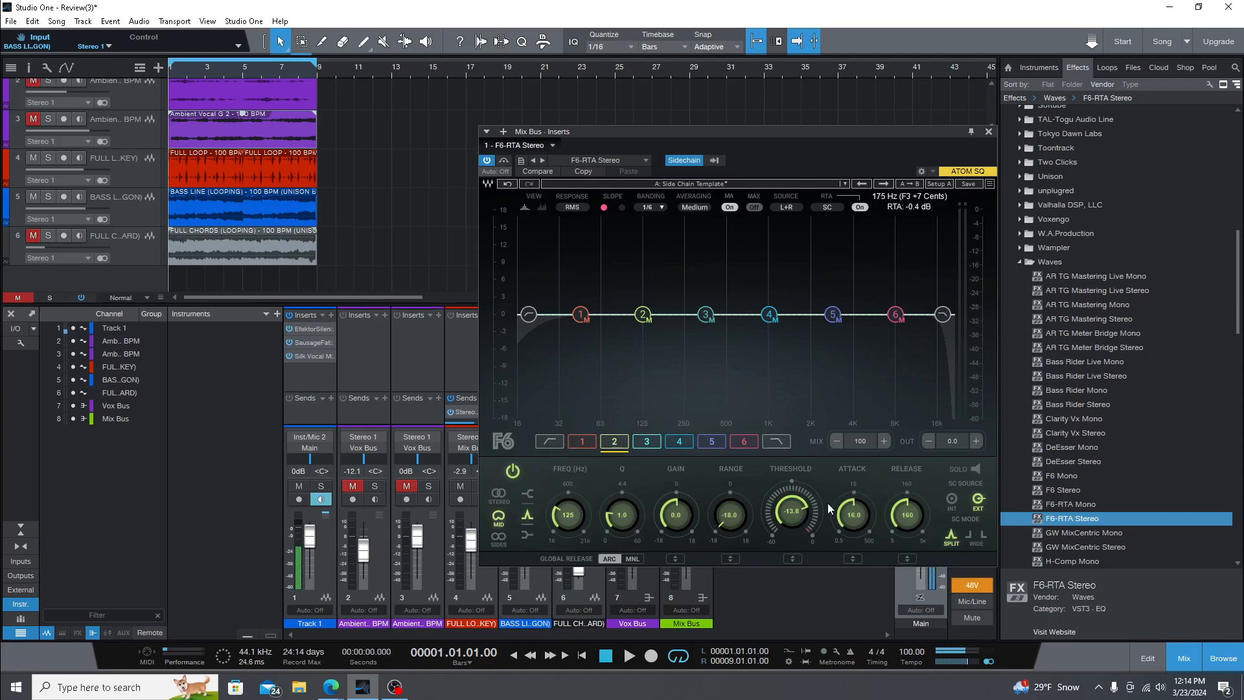
{"action": "left_click", "coordinate": [580, 445]}
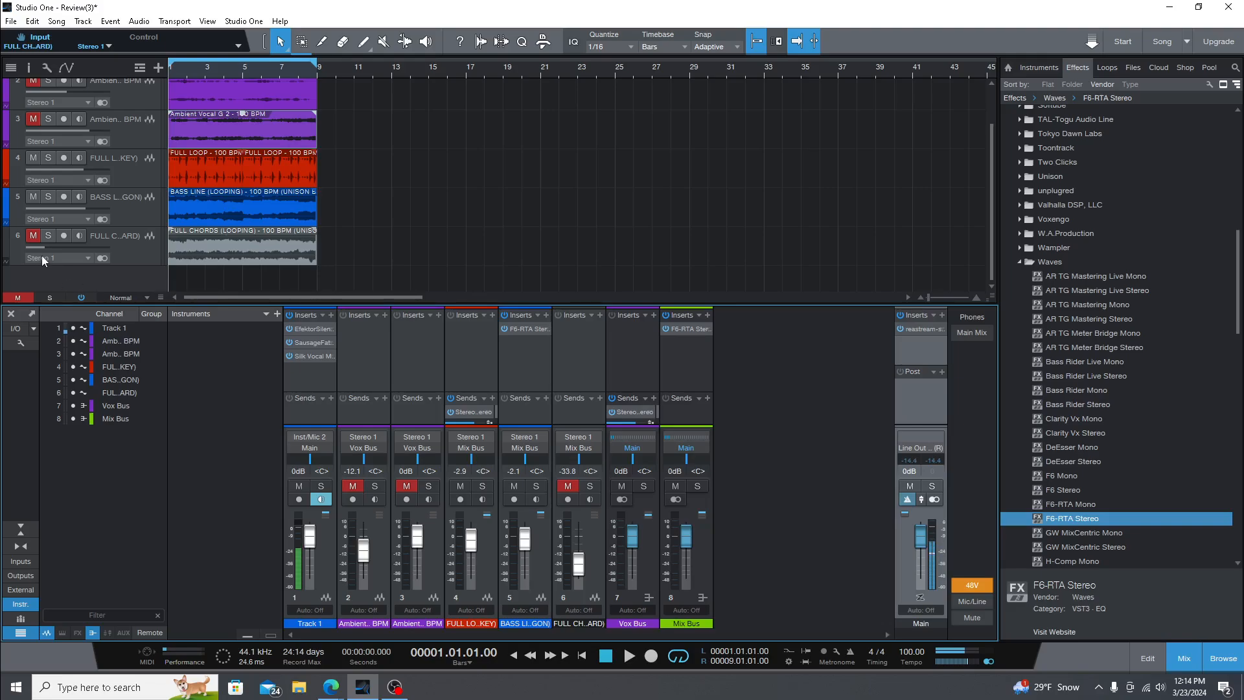
Unmute the full chords track and raise its fader to -14.2 dB during playback.
{"action": "left_click", "coordinate": [39, 238]}
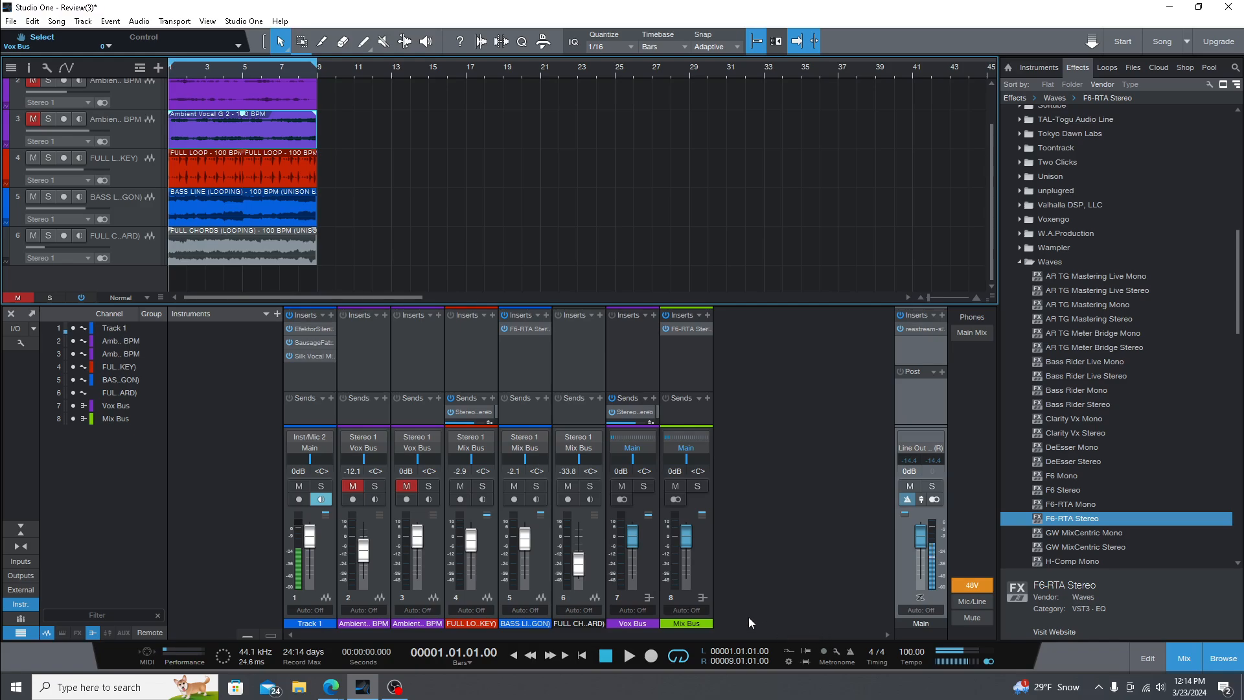
{"action": "key", "text": "space"}
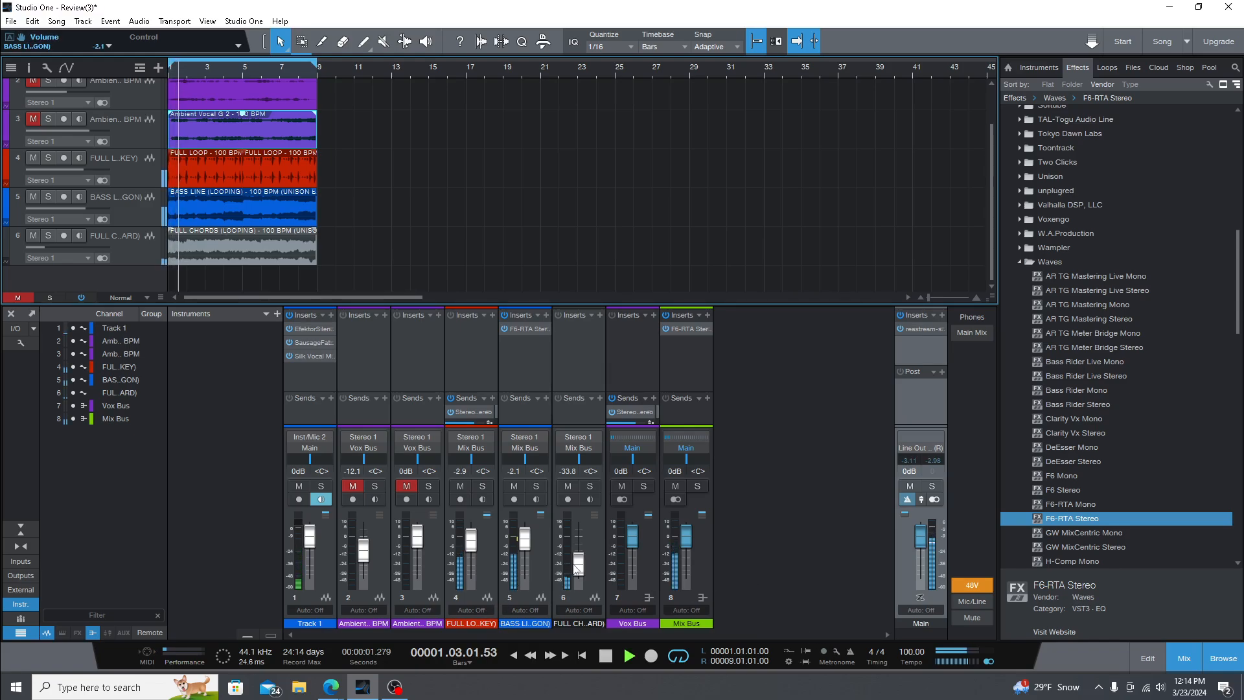
{"action": "left_click_drag", "start_coordinate": [579, 573], "coordinate": [578, 568]}
{"action": "scroll", "coordinate": [578, 568], "scroll_direction": "up", "scroll_amount": 10}
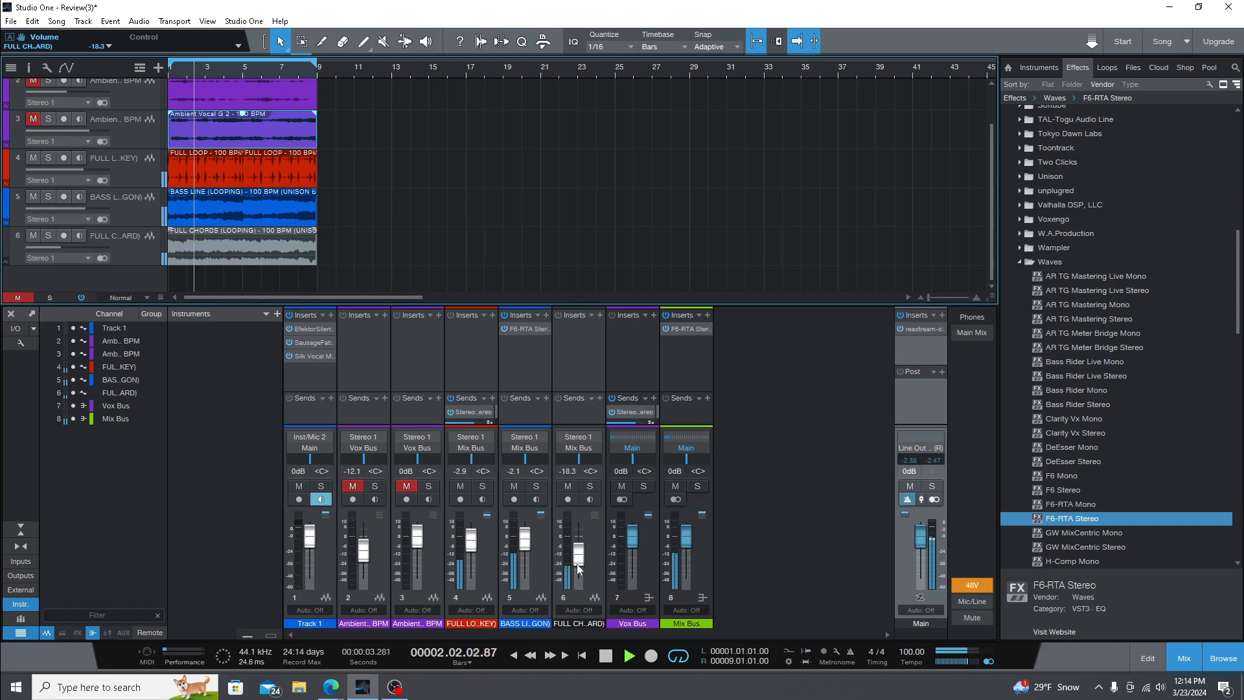
{"action": "scroll", "coordinate": [577, 565], "scroll_direction": "up", "scroll_amount": 1}
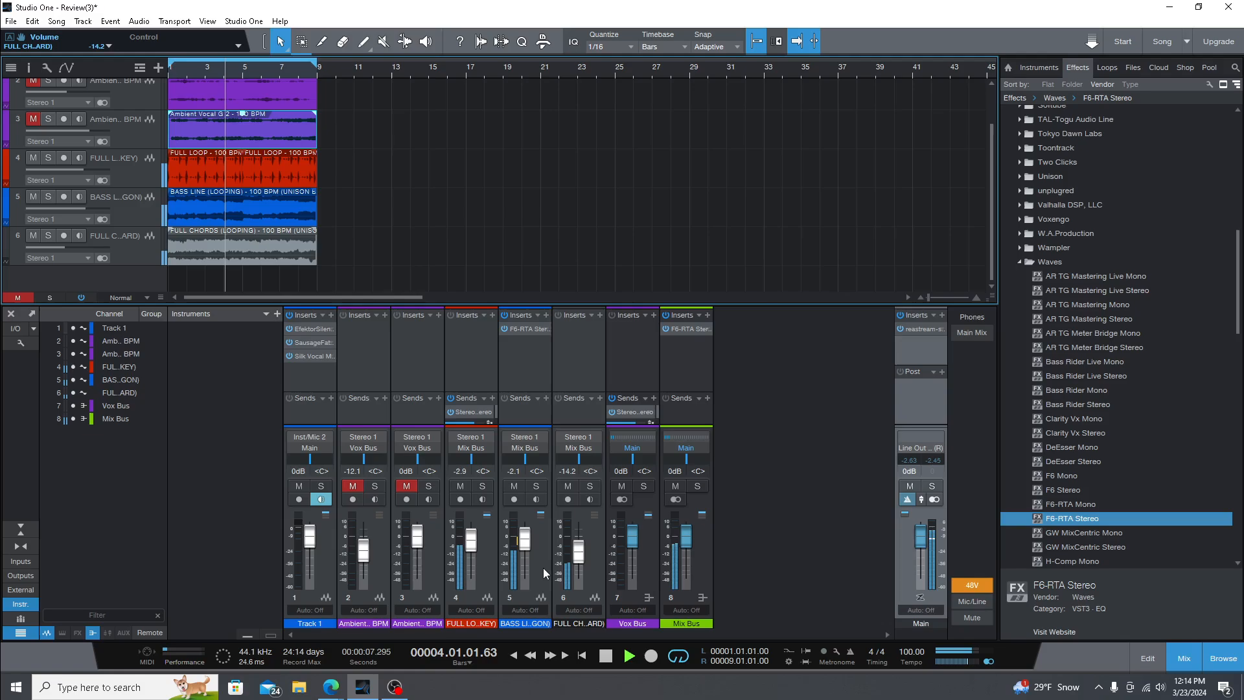
Raise the drum loop and bass line faders to -1.3 dB and the full chords fader to -9.6 dB.
{"action": "scroll", "coordinate": [475, 547], "scroll_direction": "up", "scroll_amount": 1}
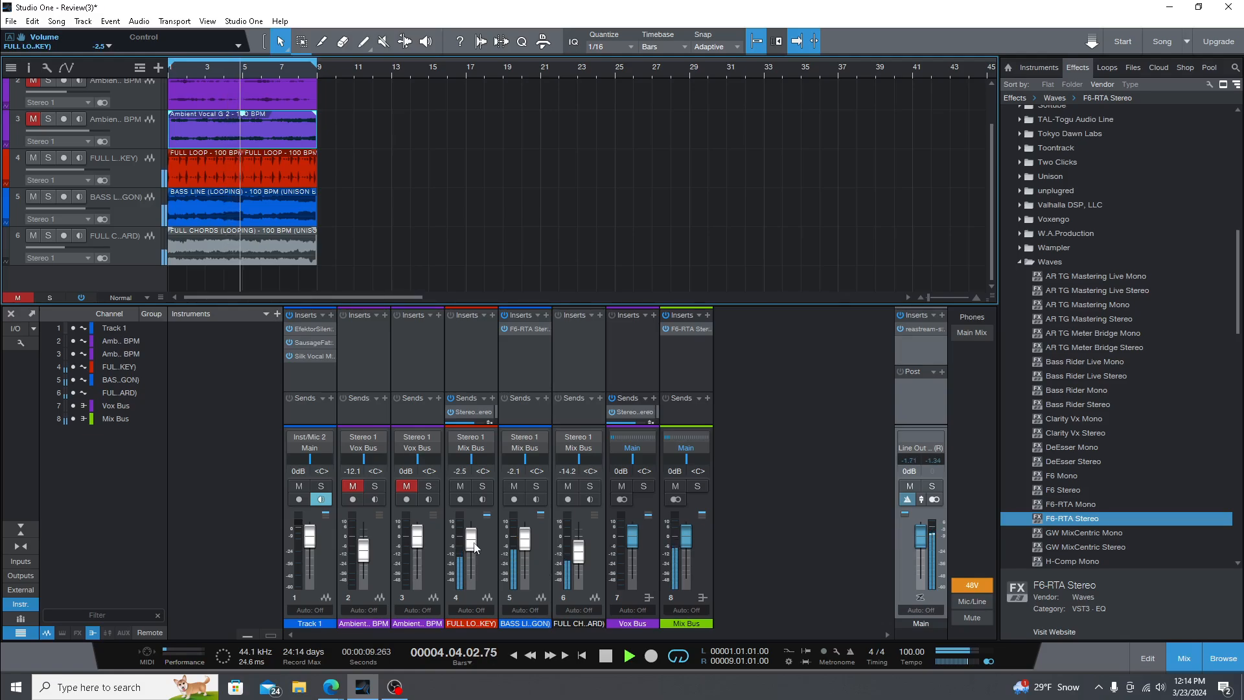
{"action": "scroll", "coordinate": [475, 547], "scroll_direction": "up", "scroll_amount": 1}
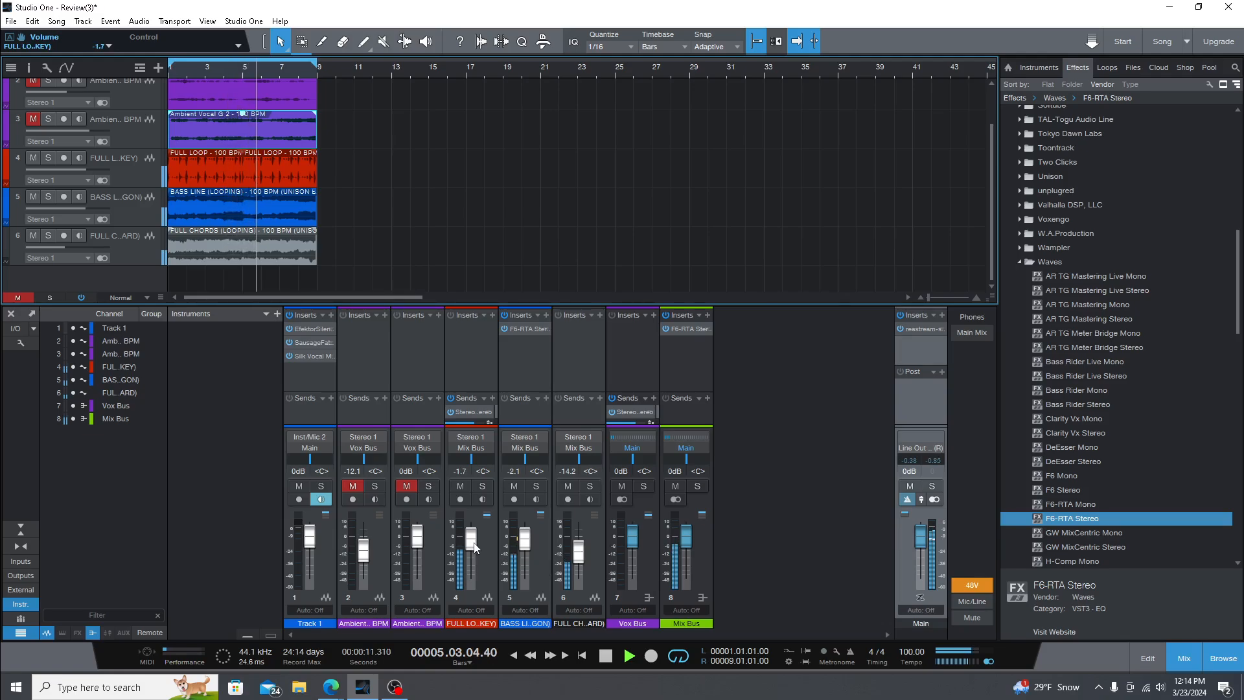
{"action": "scroll", "coordinate": [524, 539], "scroll_direction": "up", "scroll_amount": 1}
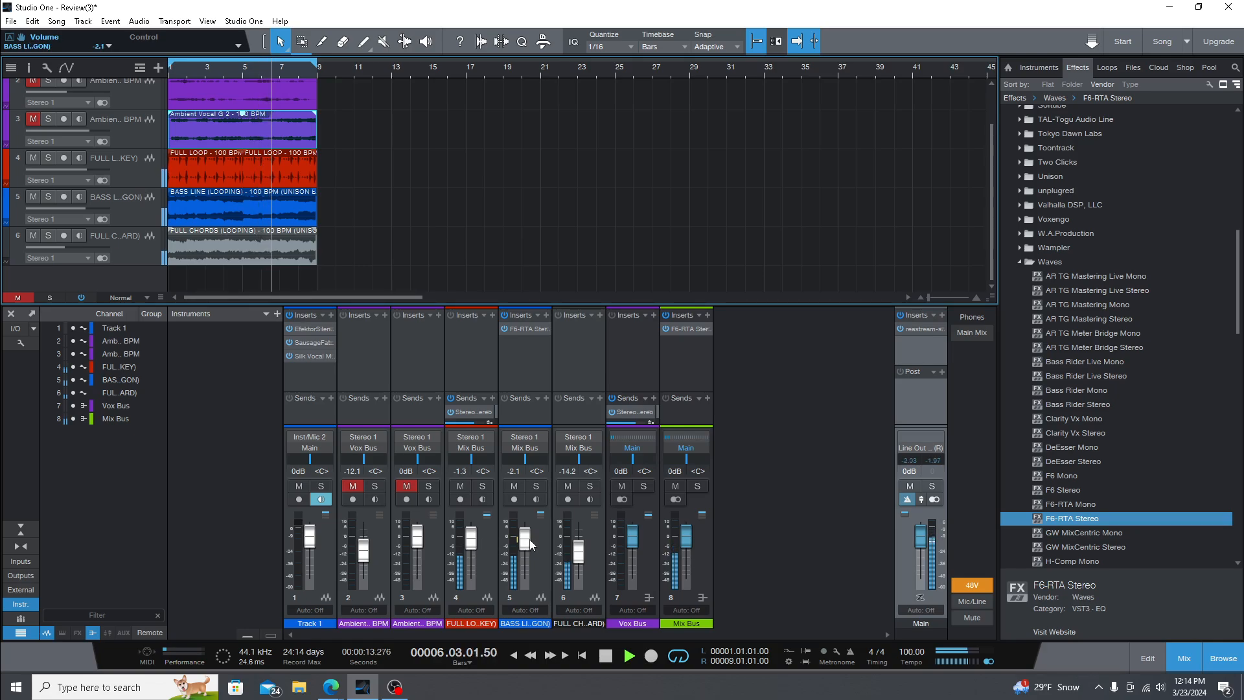
{"action": "scroll", "coordinate": [579, 556], "scroll_direction": "up", "scroll_amount": 3}
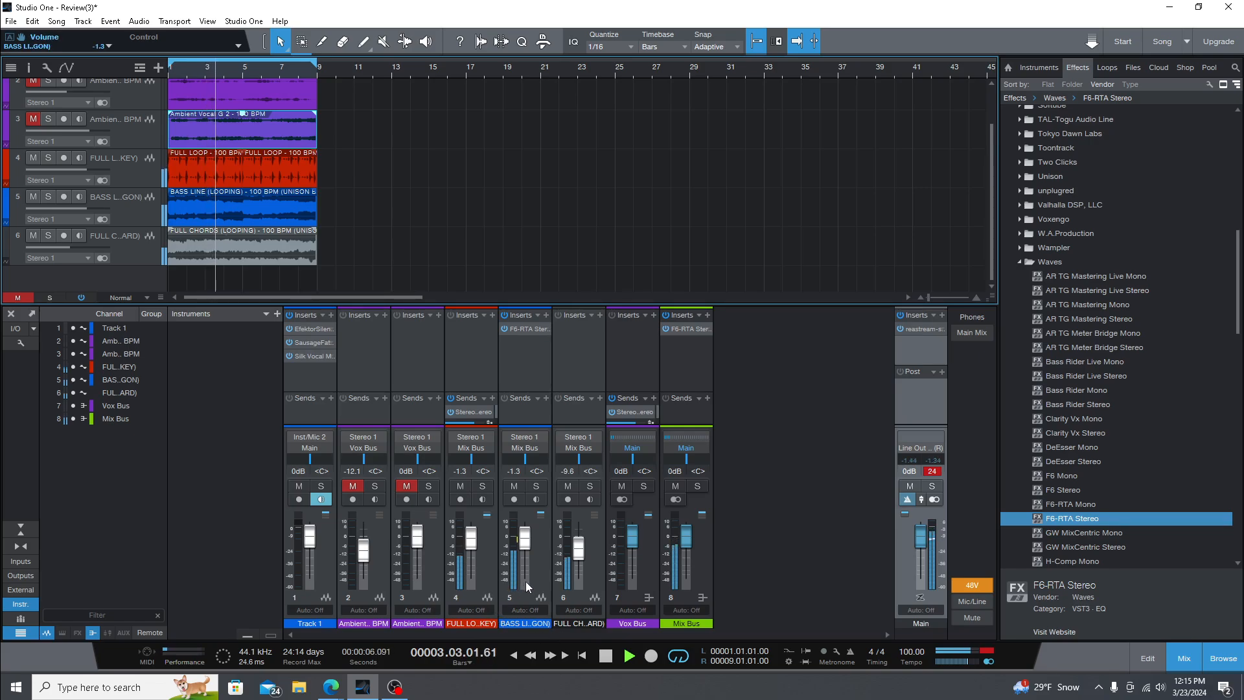
Lower the Mix Bus fader to -3.8 dB, clear the main output's clip indicator and stop playback.
{"action": "scroll", "coordinate": [687, 561], "scroll_direction": "down", "scroll_amount": 2}
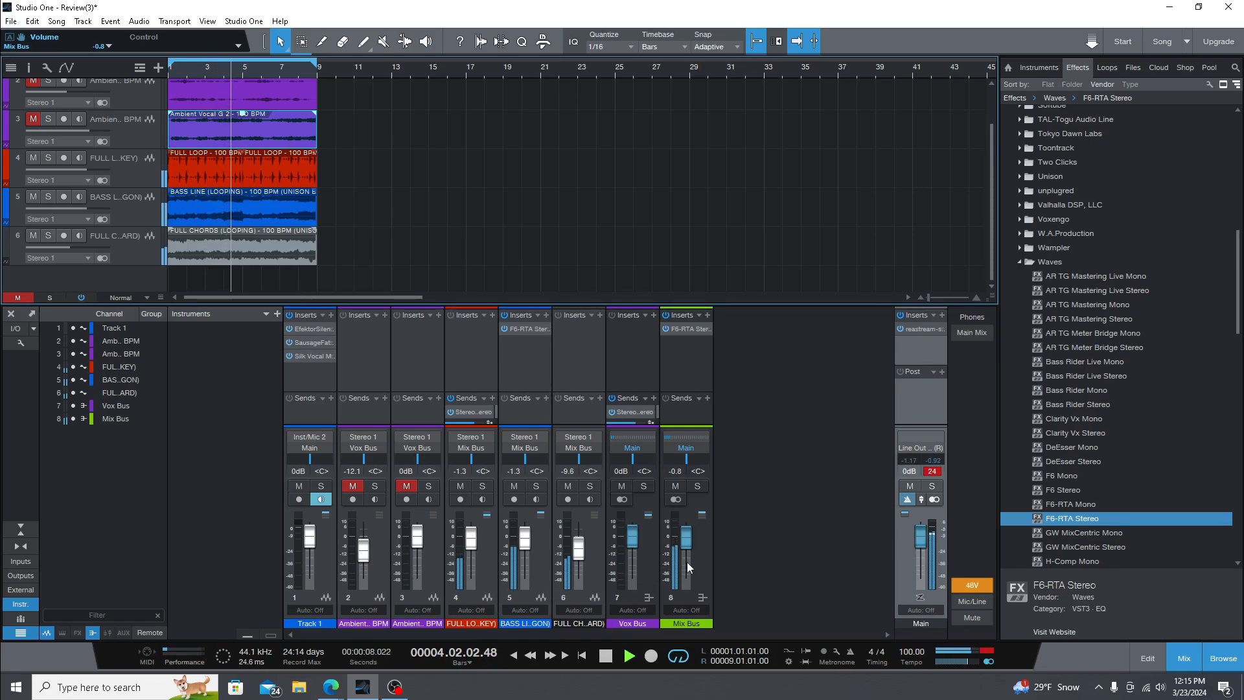
{"action": "scroll", "coordinate": [686, 562], "scroll_direction": "down", "scroll_amount": 1}
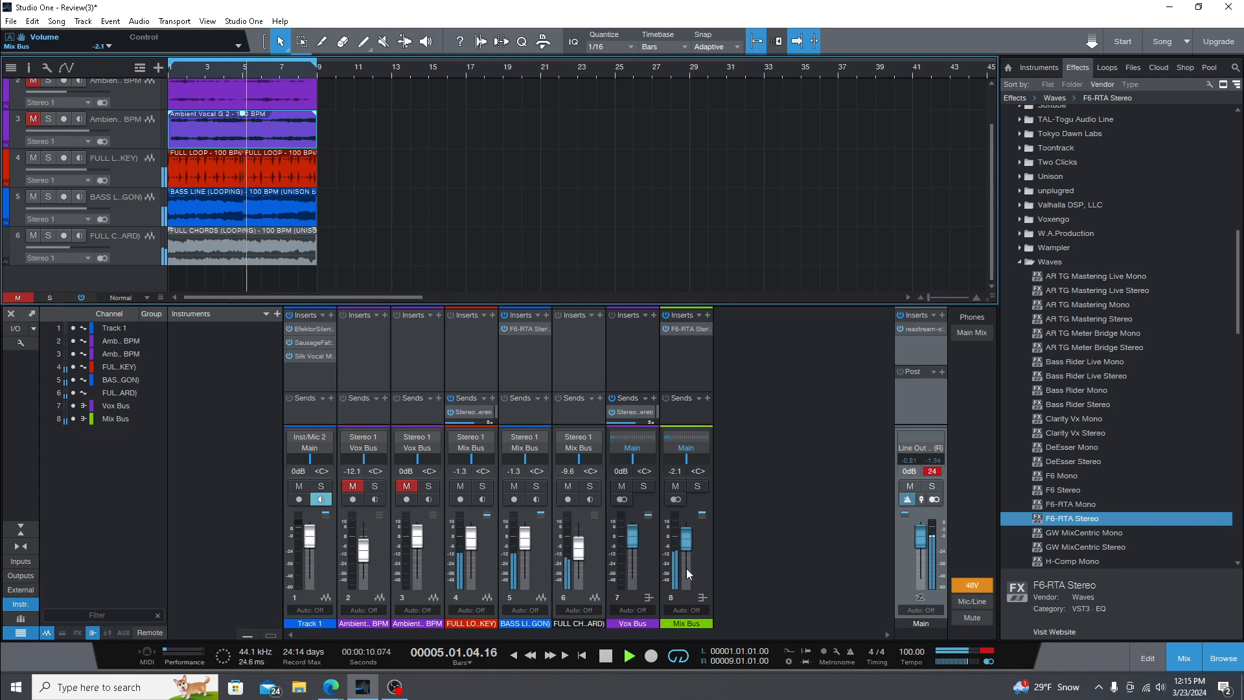
{"action": "left_click", "coordinate": [932, 471]}
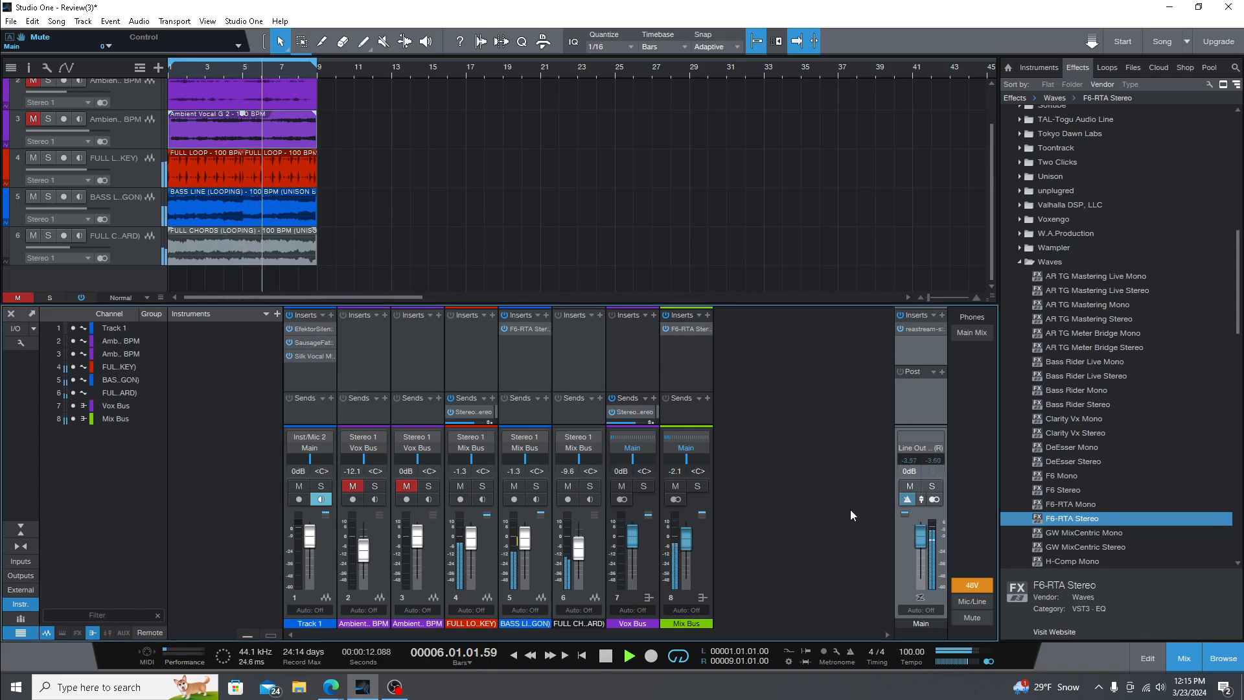
{"action": "scroll", "coordinate": [689, 546], "scroll_direction": "down", "scroll_amount": 3}
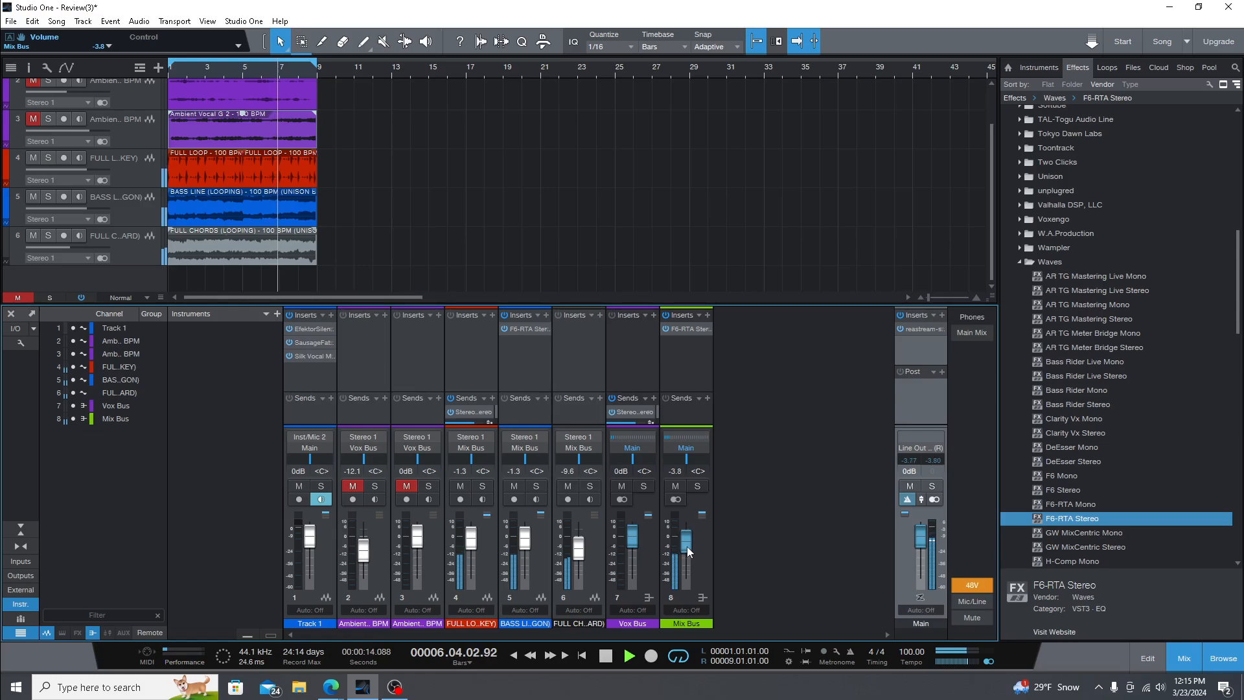
{"action": "key", "text": "space"}
Unmute both ambient vocal tracks and audition the Vox Bus in solo before returning to the full mix.
{"action": "scroll", "coordinate": [37, 156], "scroll_direction": "up", "scroll_amount": 1}
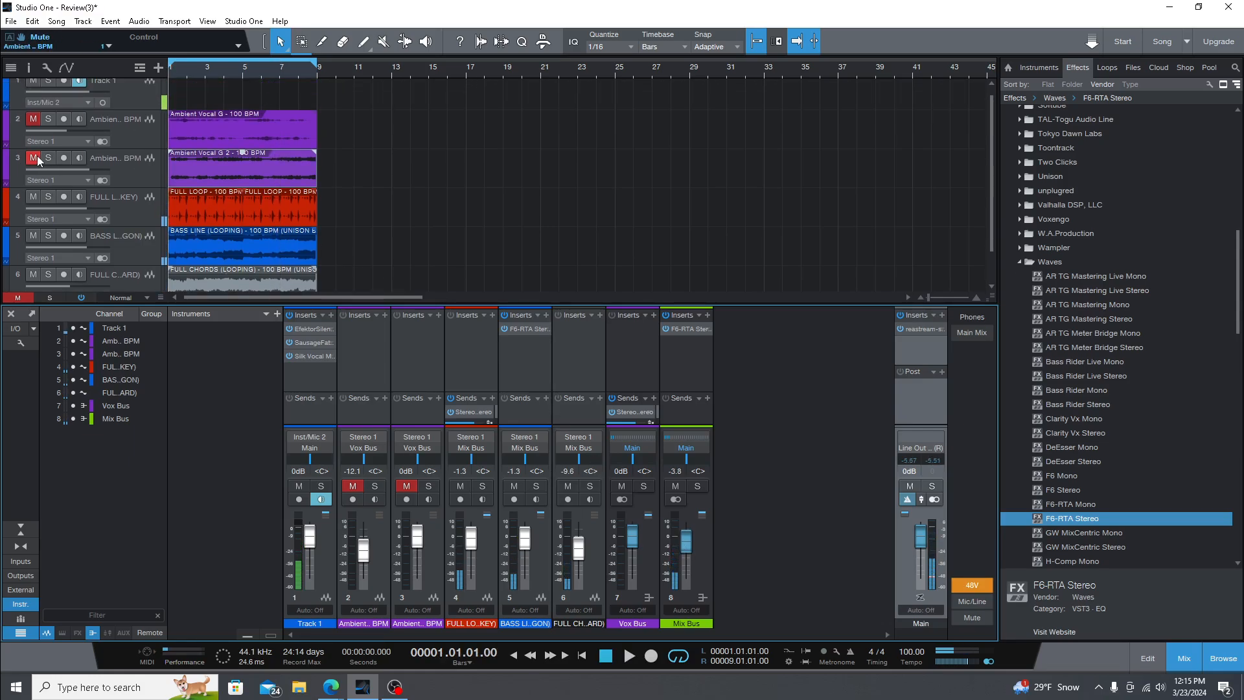
{"action": "left_click", "coordinate": [33, 157]}
{"action": "left_click", "coordinate": [33, 119]}
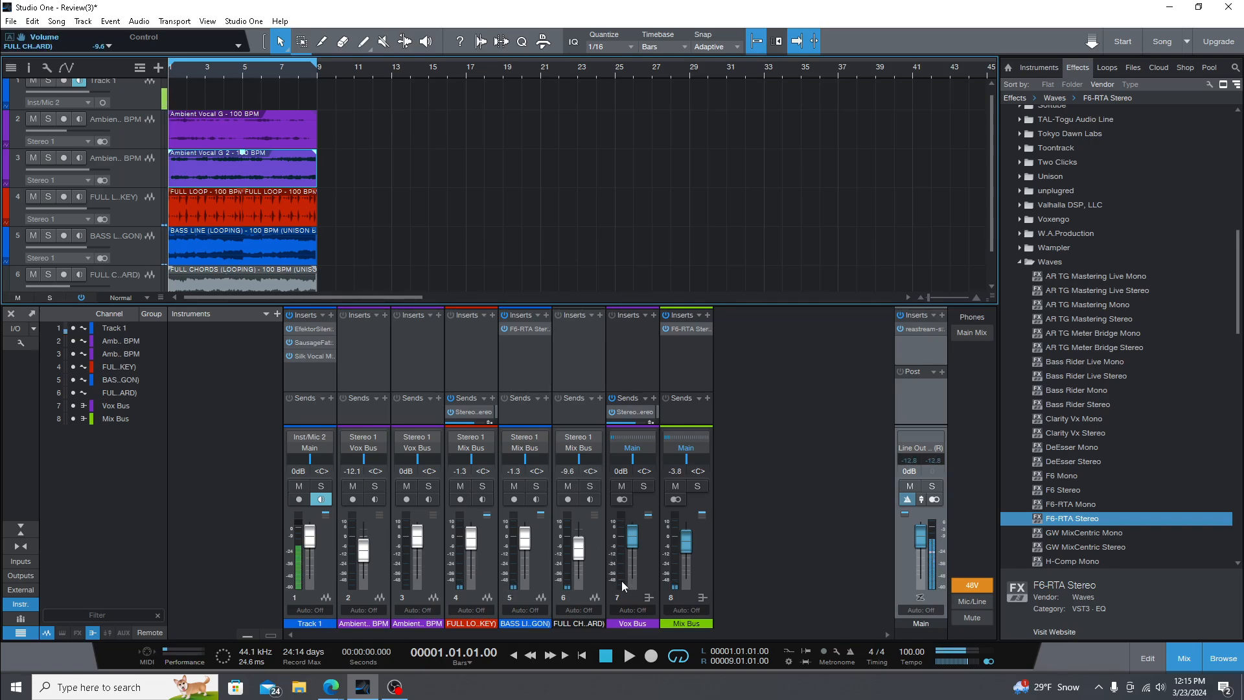
{"action": "left_click", "coordinate": [644, 487]}
{"action": "key", "text": "space"}
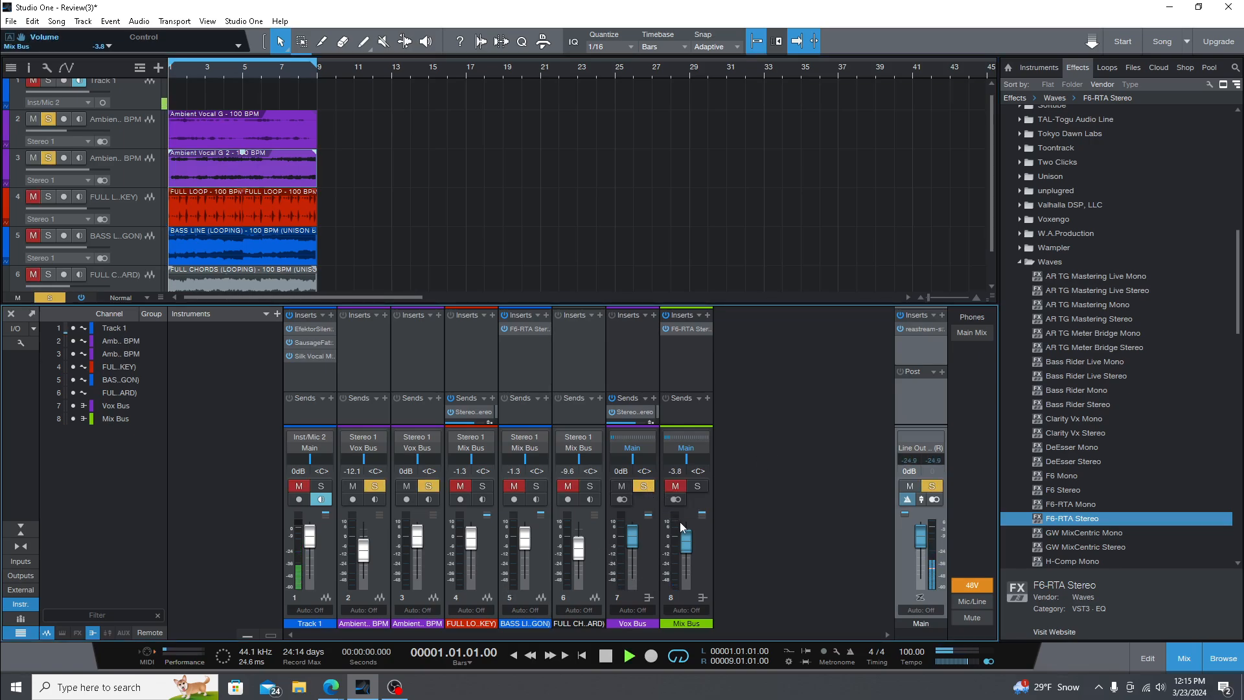
{"action": "scroll", "coordinate": [631, 560], "scroll_direction": "down", "scroll_amount": 1}
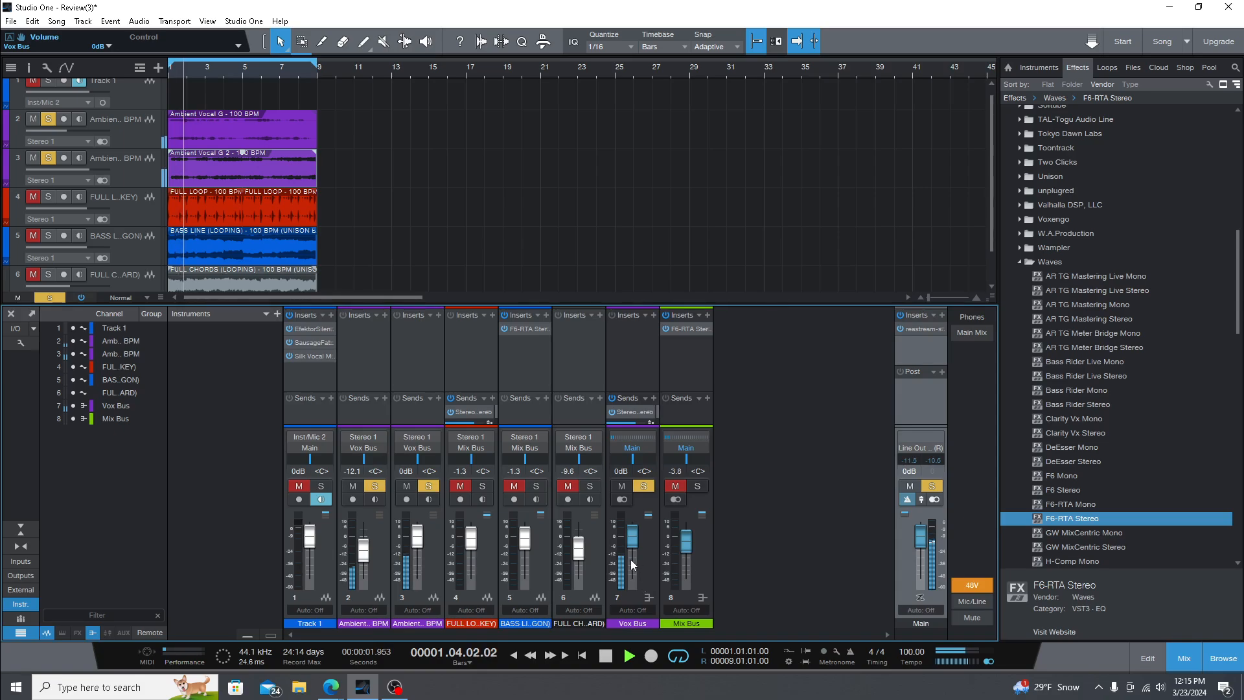
{"action": "left_click", "coordinate": [645, 488]}
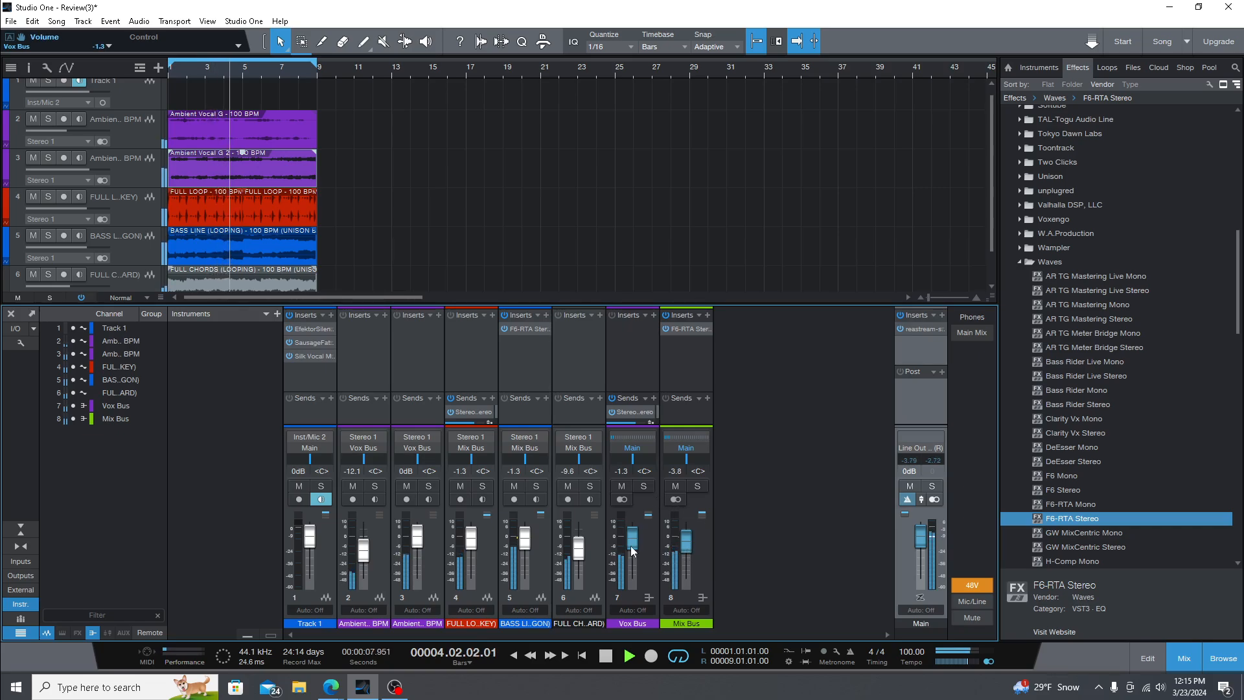
Balance the Vox Bus against the instruments during playback by setting its fader to -3.8 dB.
{"action": "left_click_drag", "start_coordinate": [629, 542], "coordinate": [635, 555]}
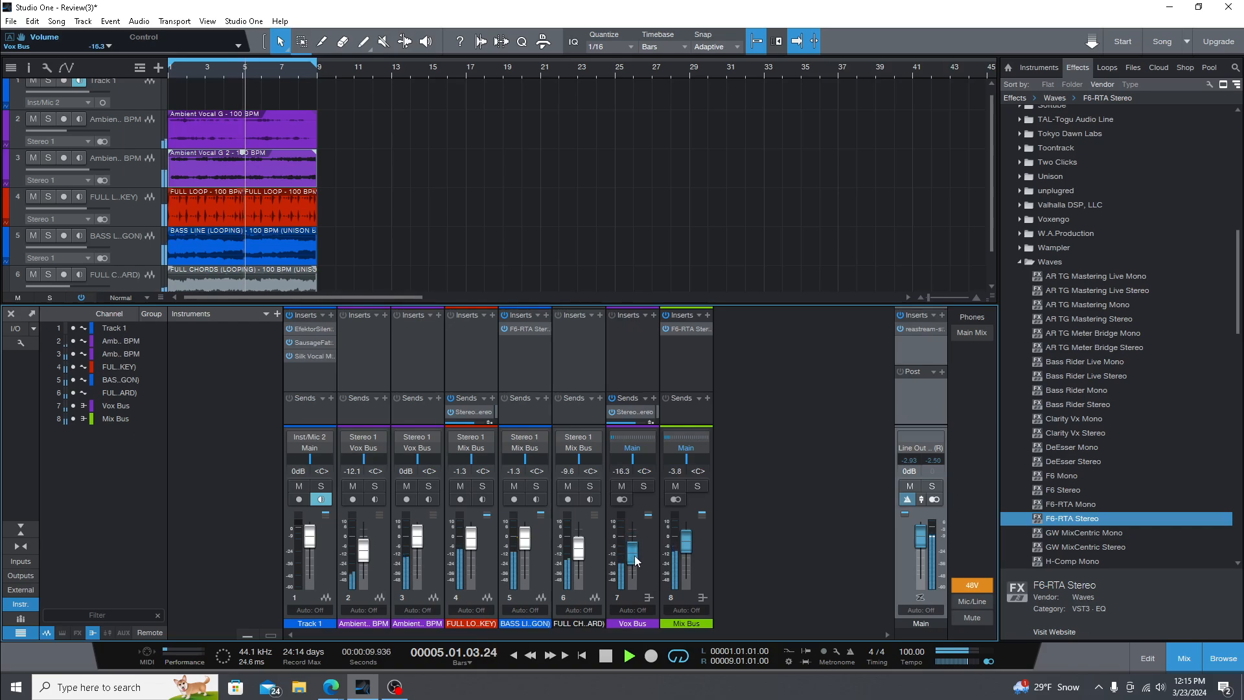
{"action": "scroll", "coordinate": [635, 553], "scroll_direction": "up", "scroll_amount": 4}
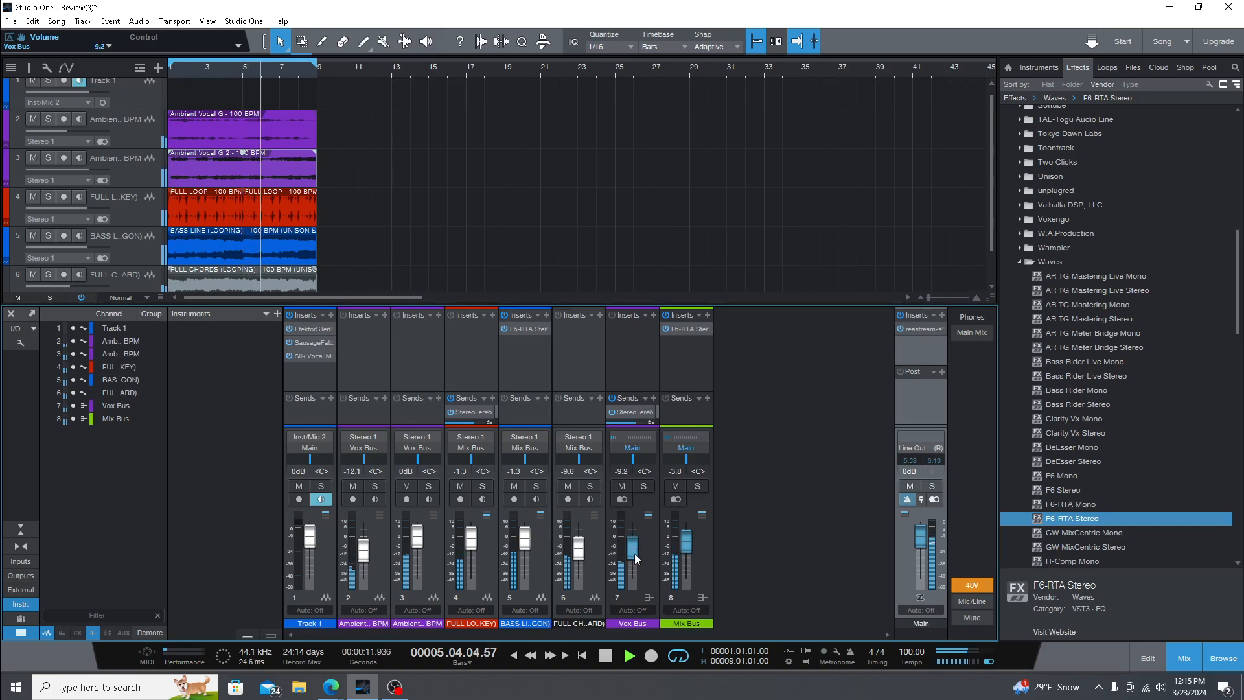
{"action": "scroll", "coordinate": [635, 553], "scroll_direction": "up", "scroll_amount": 3}
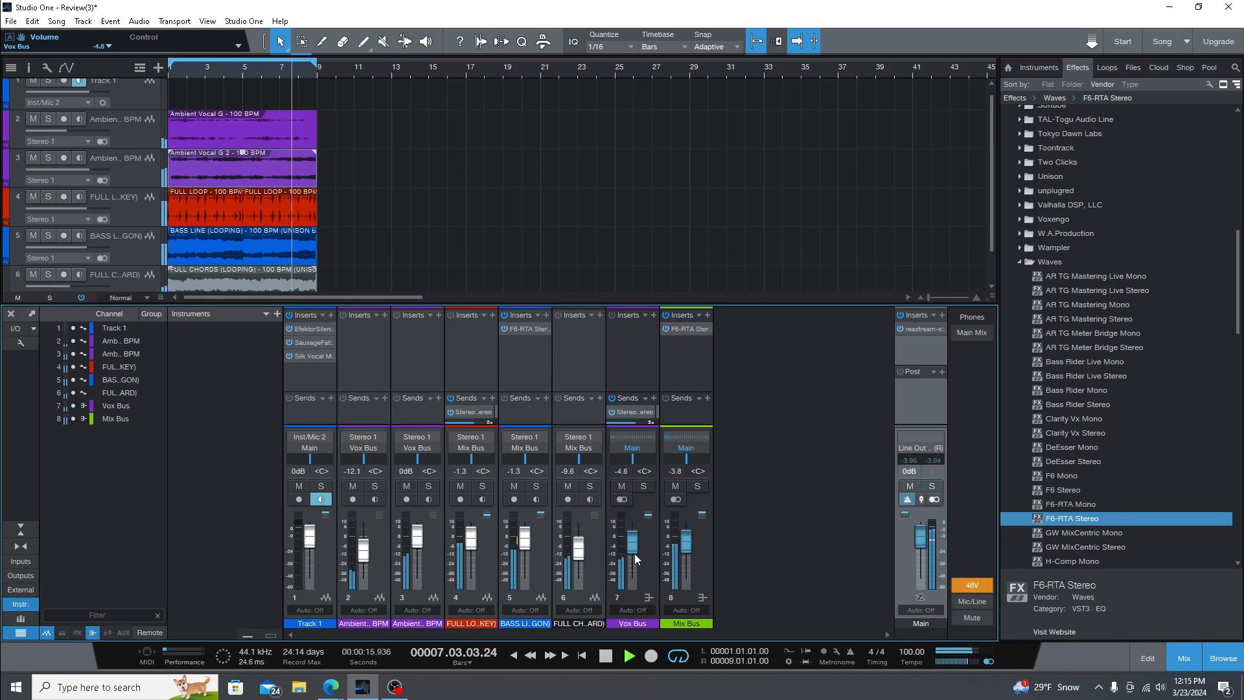
{"action": "scroll", "coordinate": [635, 554], "scroll_direction": "up", "scroll_amount": 2}
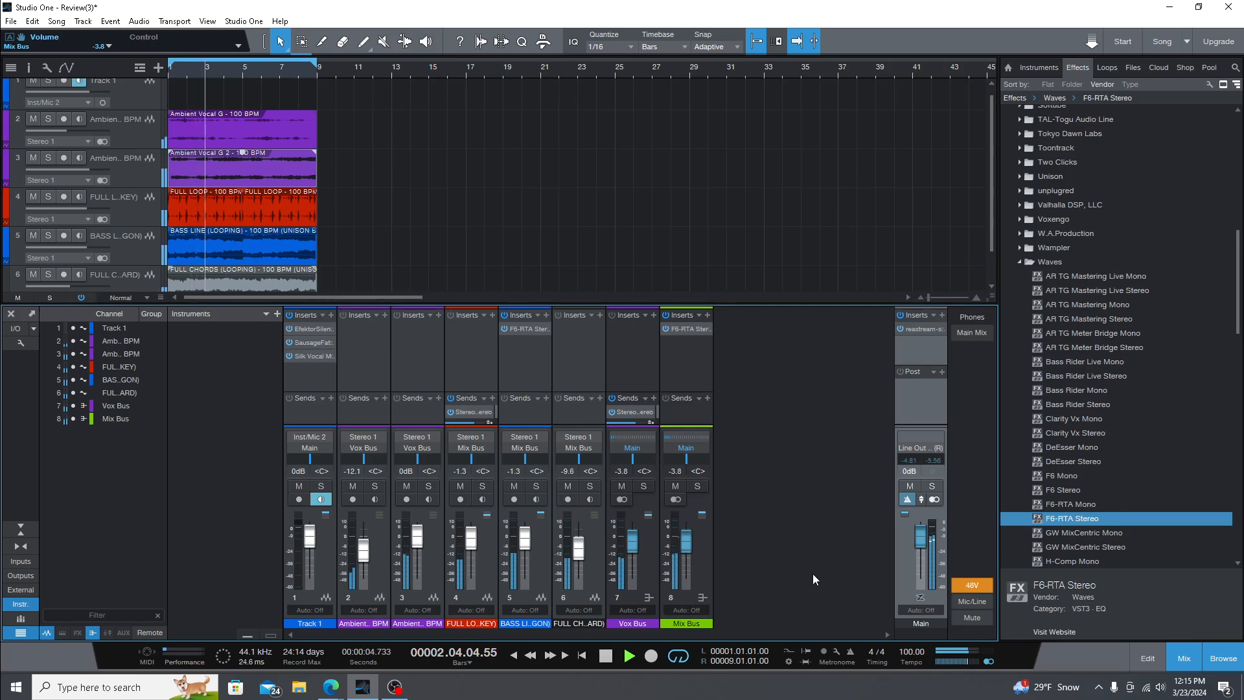
Stop playback and inspect the F6-RTA sidechain settings on the Mix Bus.
{"action": "key", "text": "space"}
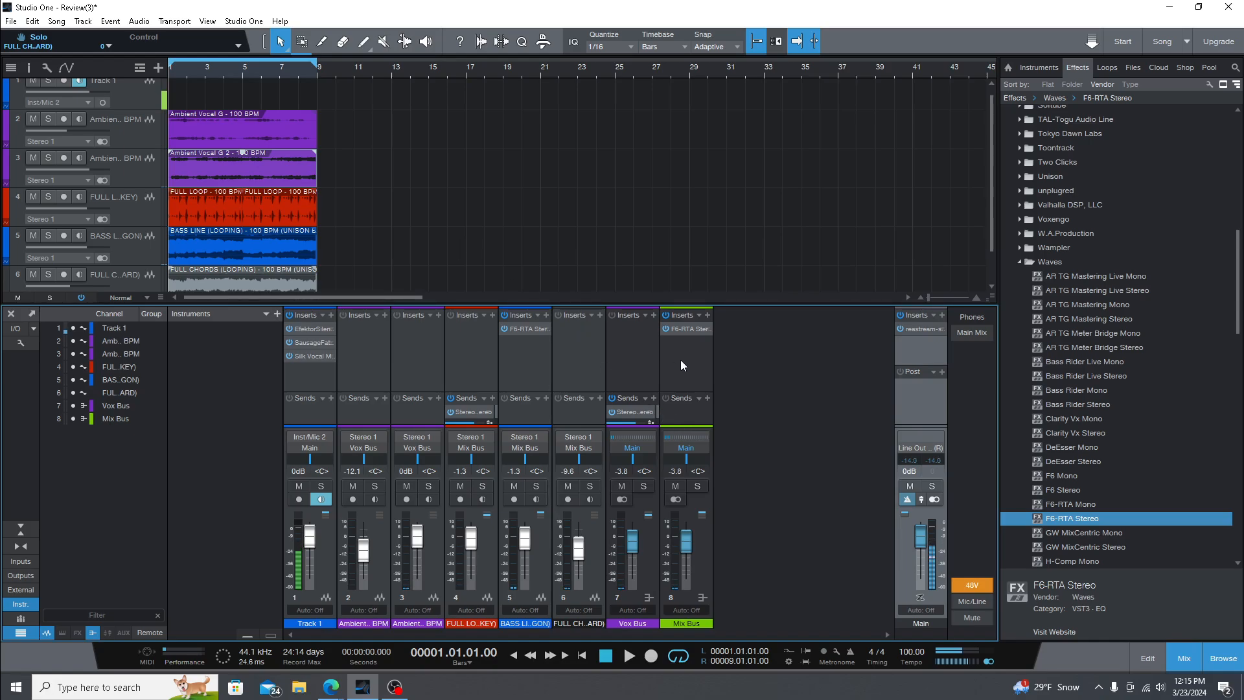
{"action": "left_click", "coordinate": [686, 330]}
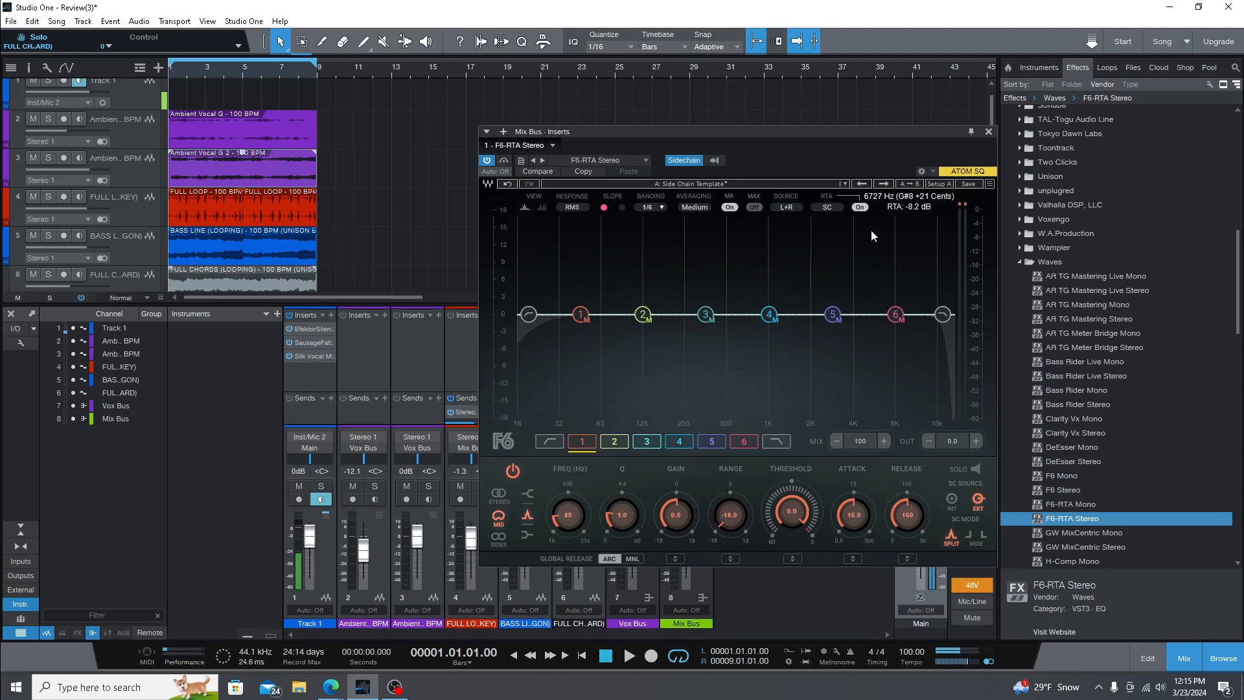
{"action": "left_click", "coordinate": [991, 133]}
Insert REQ 2 Stereo on the Vox Bus and enable its band 1 low-cut filter with the frequency at 261 Hz.
{"action": "scroll", "coordinate": [1082, 396], "scroll_direction": "up", "scroll_amount": 7}
{"action": "scroll", "coordinate": [1078, 403], "scroll_direction": "down", "scroll_amount": 8}
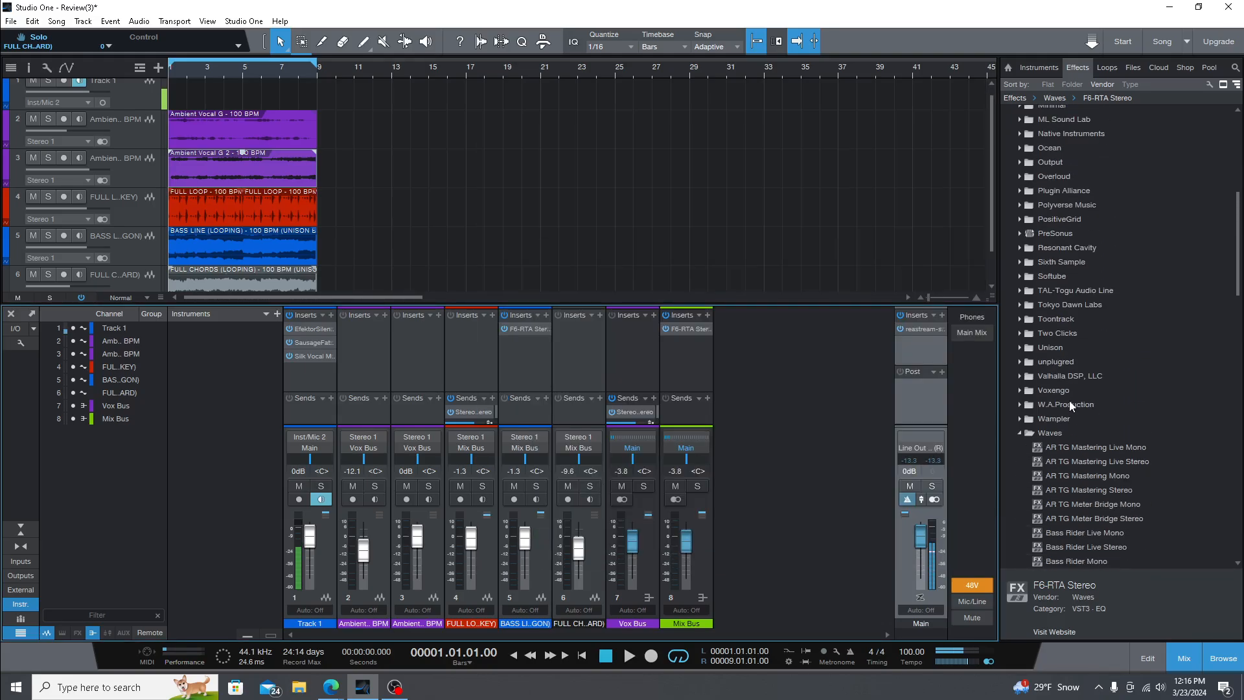
{"action": "scroll", "coordinate": [1066, 453], "scroll_direction": "down", "scroll_amount": 5}
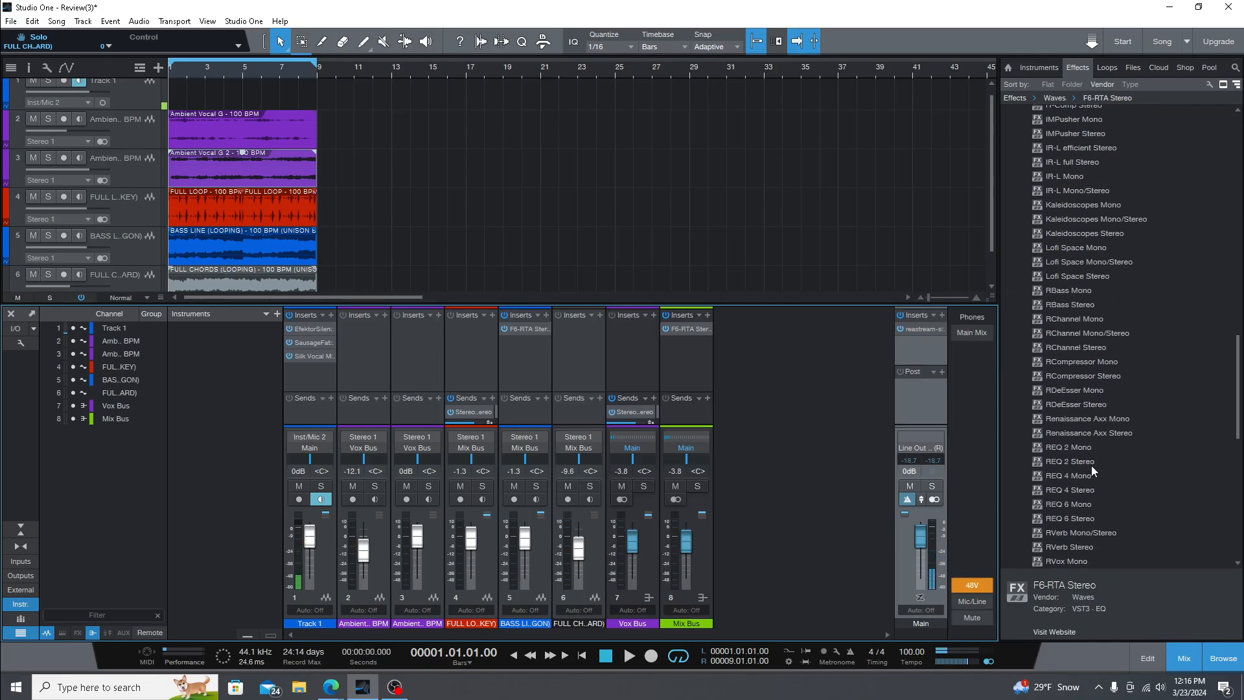
{"action": "left_click_drag", "start_coordinate": [1087, 460], "coordinate": [625, 336]}
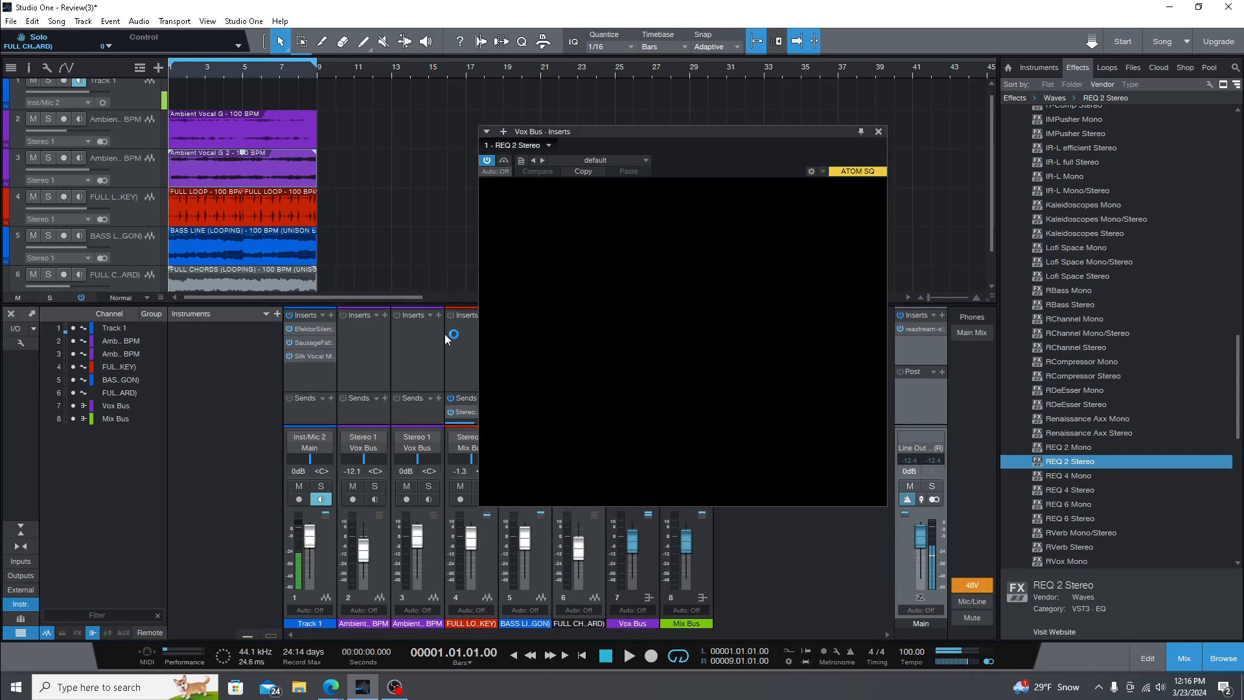
{"action": "left_click", "coordinate": [560, 452]}
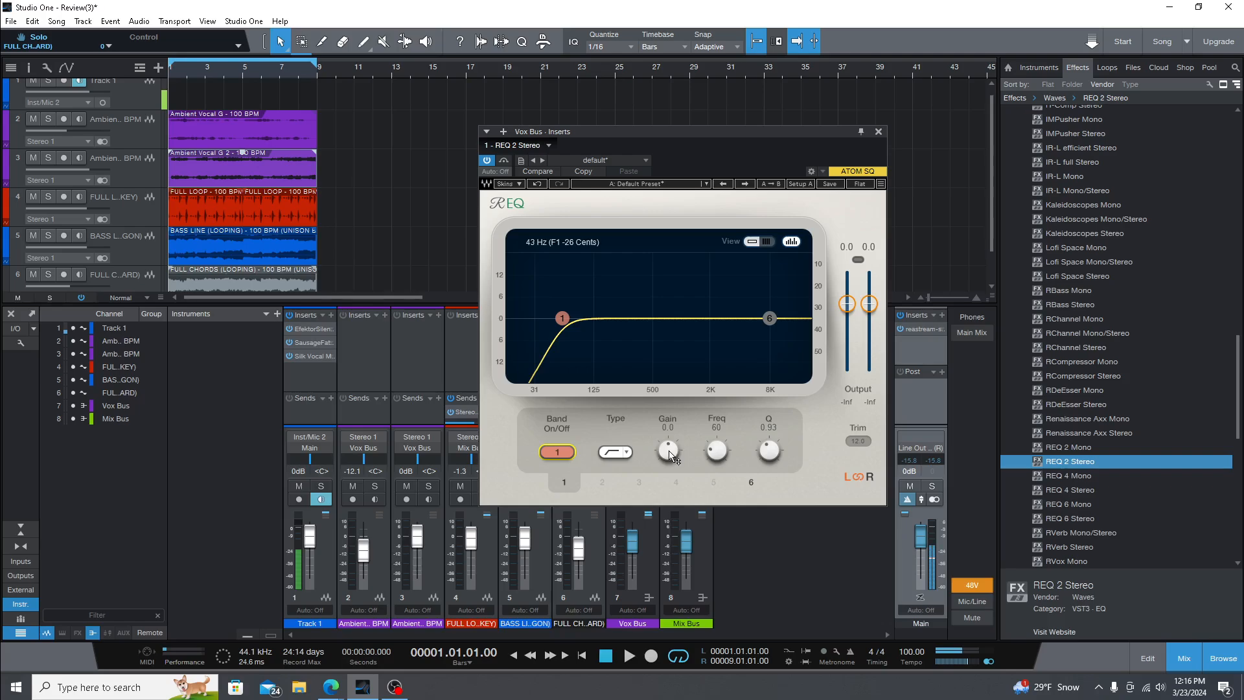
{"action": "left_click_drag", "start_coordinate": [721, 449], "coordinate": [718, 453]}
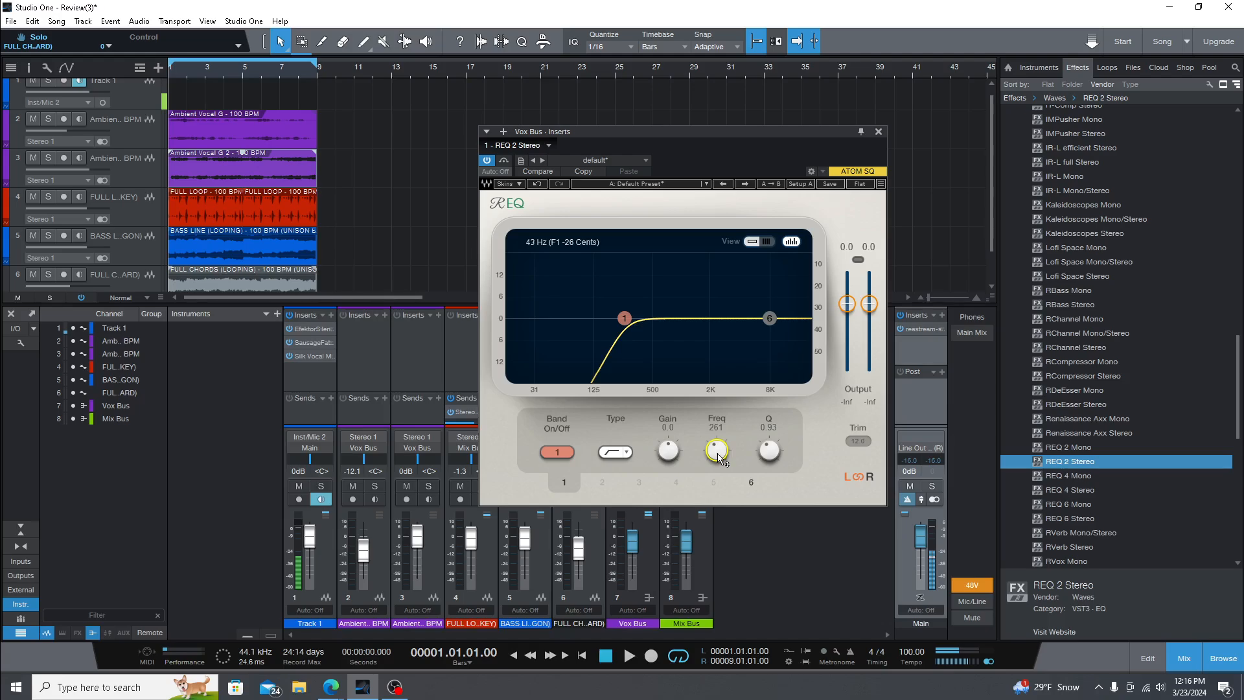
{"action": "left_click", "coordinate": [878, 132]}
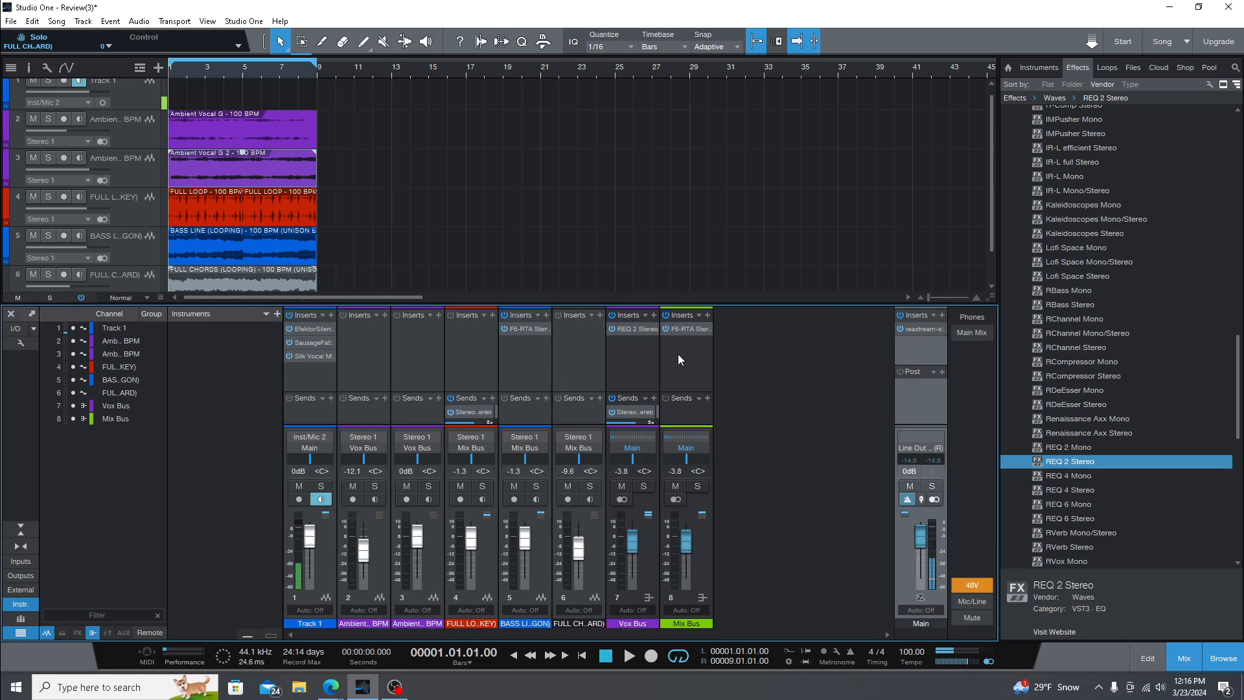
During playback, lower the thresholds of bands 3 and 4 in the Mix Bus F6-RTA, with band 4 at -15.8.
{"action": "key", "text": "space"}
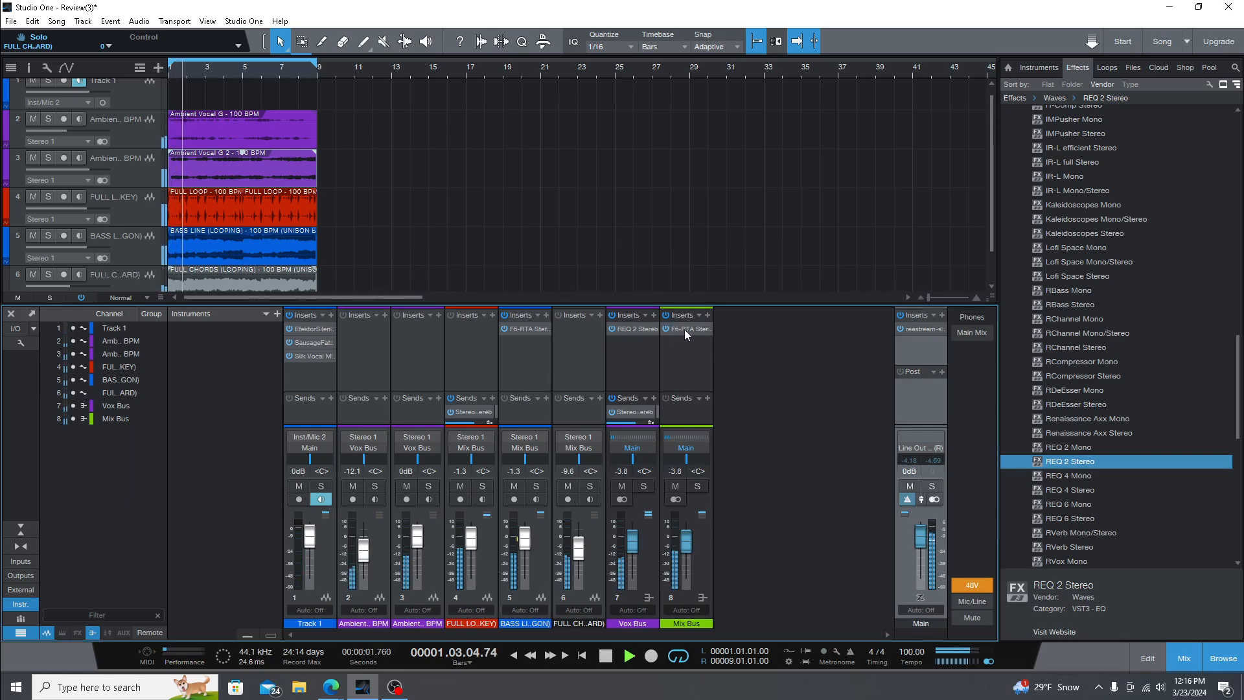
{"action": "left_click", "coordinate": [684, 329]}
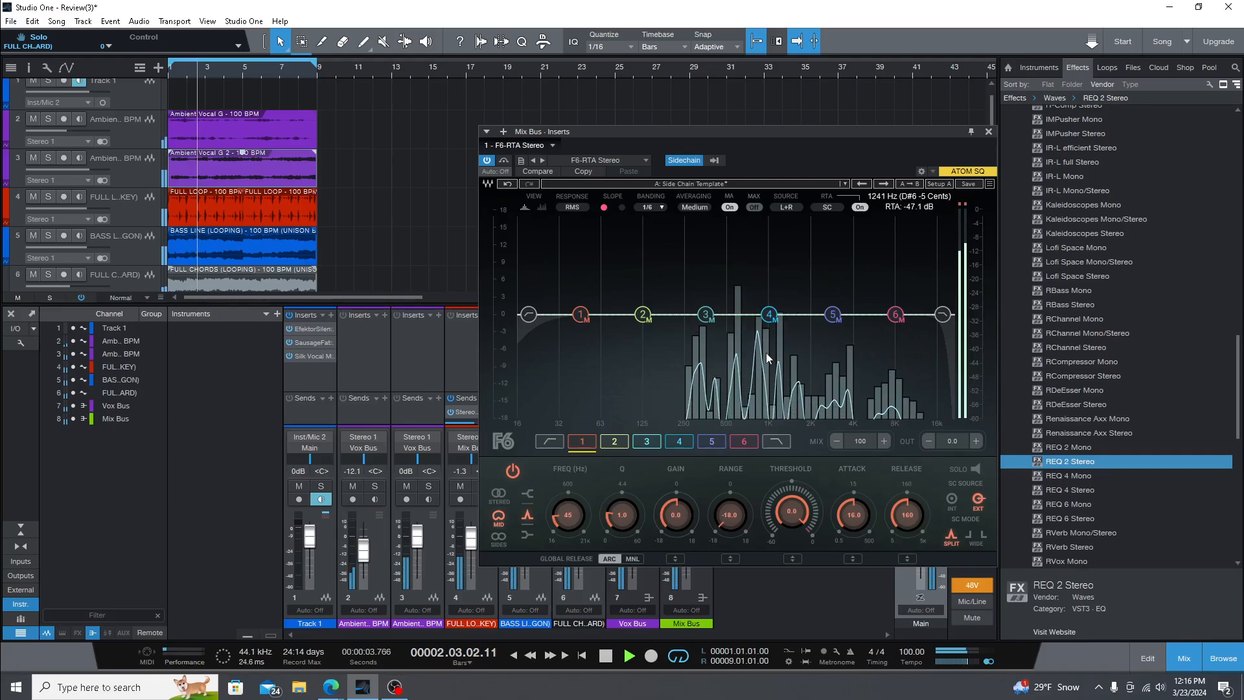
{"action": "left_click", "coordinate": [708, 316]}
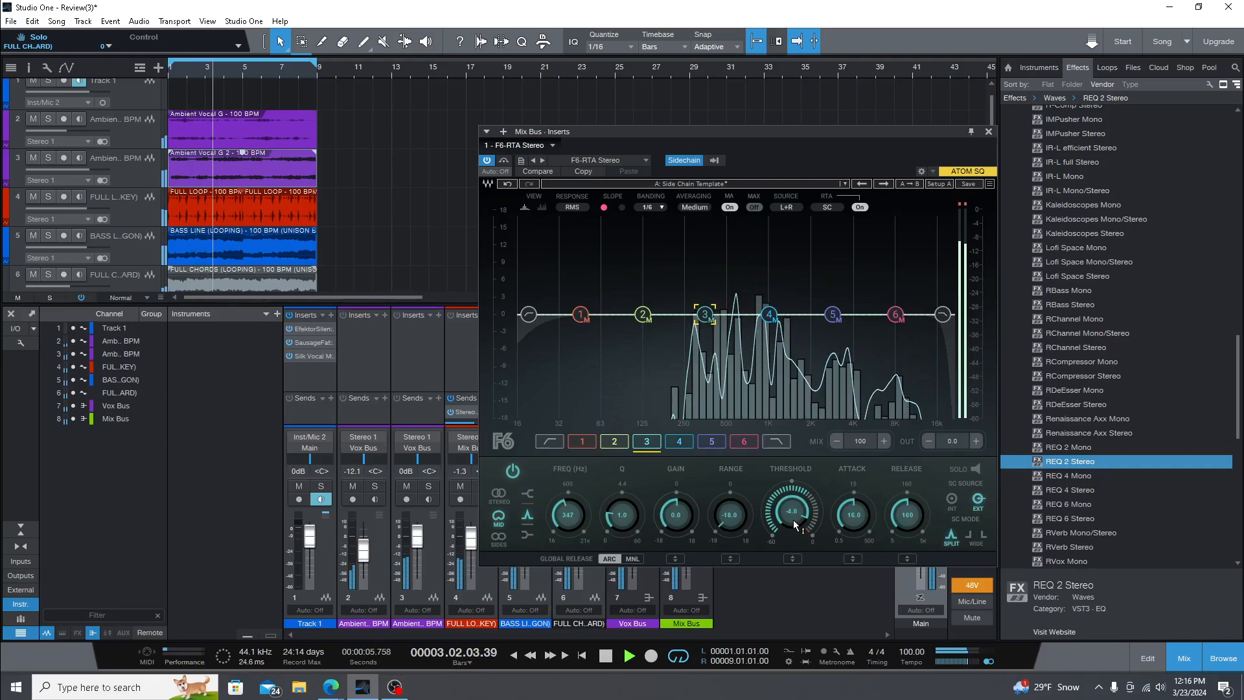
{"action": "left_click_drag", "start_coordinate": [791, 513], "coordinate": [796, 523]}
{"action": "left_click", "coordinate": [769, 314]}
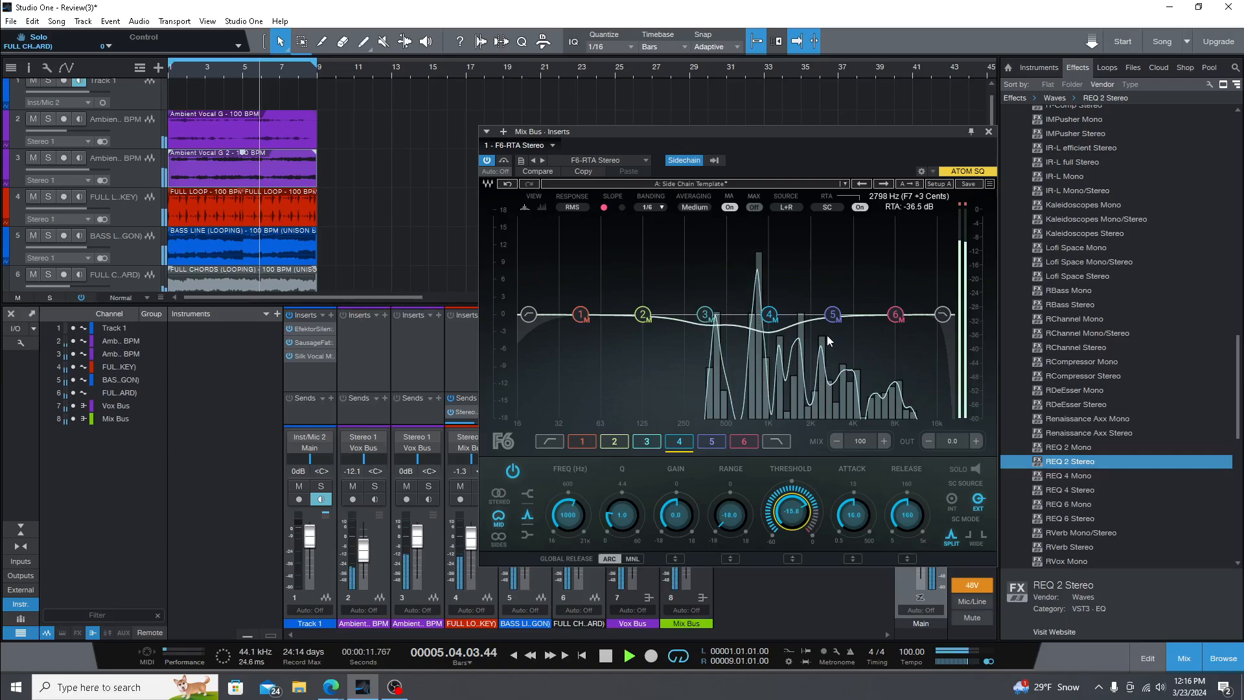
Lower the band 5 threshold and set the band 6 threshold to -34.3 in the Mix Bus F6-RTA.
{"action": "left_click", "coordinate": [711, 441]}
{"action": "left_click_drag", "start_coordinate": [788, 514], "coordinate": [795, 508]}
{"action": "left_click", "coordinate": [744, 441]}
{"action": "scroll", "coordinate": [794, 507], "scroll_direction": "down", "scroll_amount": 10}
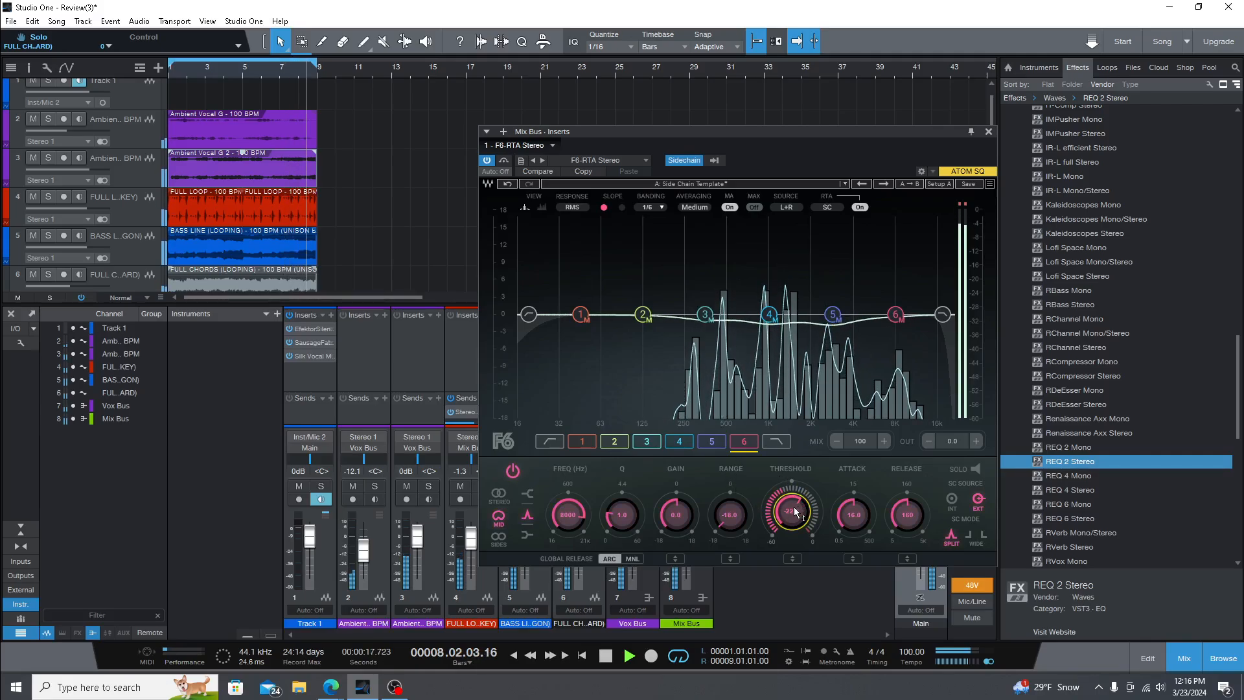
{"action": "scroll", "coordinate": [794, 507], "scroll_direction": "down", "scroll_amount": 5}
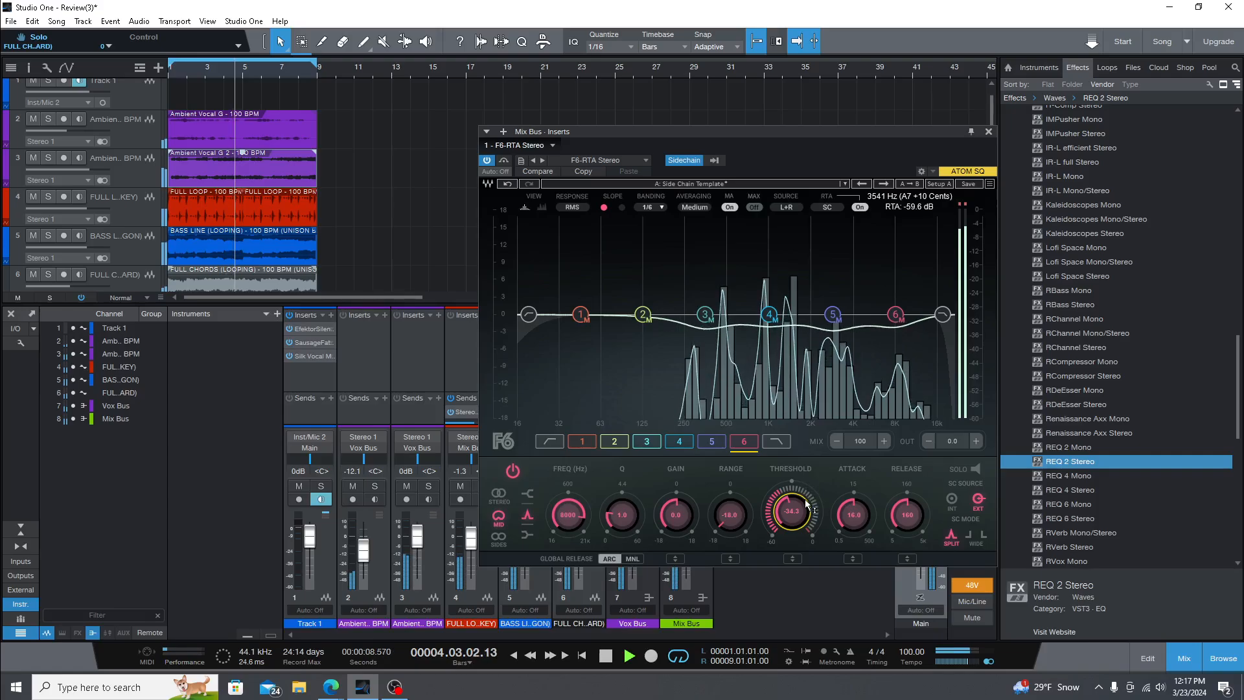
{"action": "left_click", "coordinate": [990, 130]}
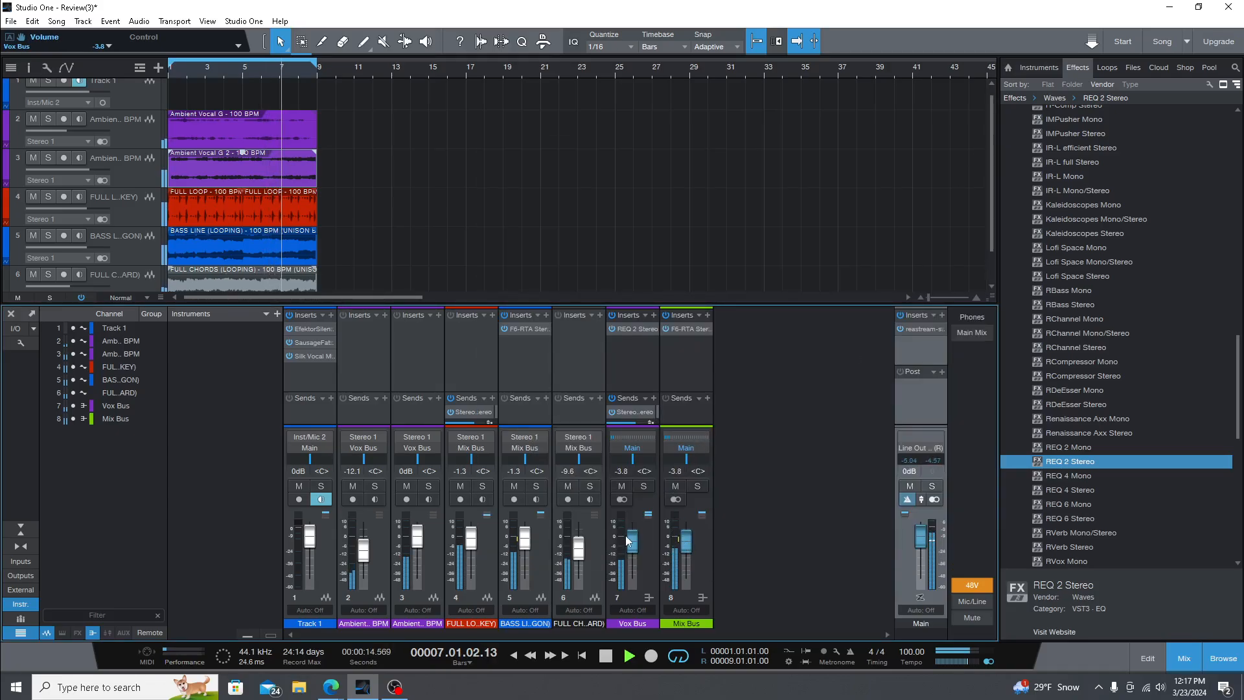
Route the drum loop channel's output directly to Main, lower its fader to -3.8 dB and stop playback.
{"action": "left_click", "coordinate": [483, 446]}
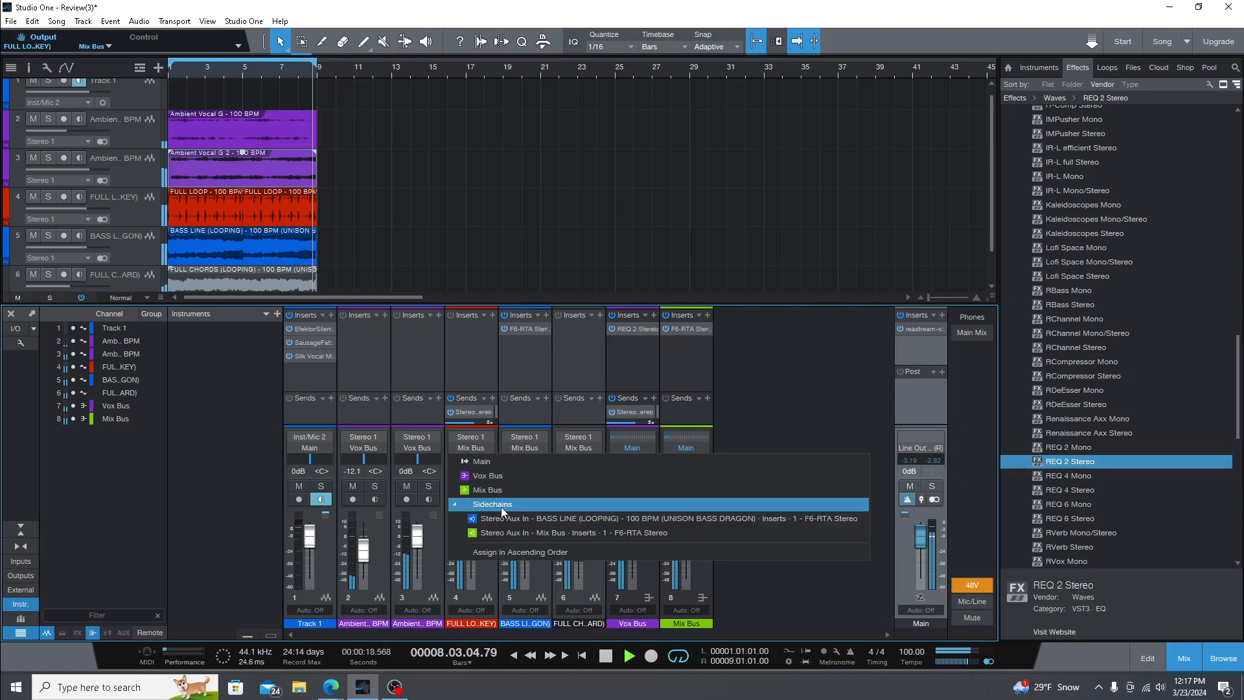
{"action": "left_click", "coordinate": [481, 460]}
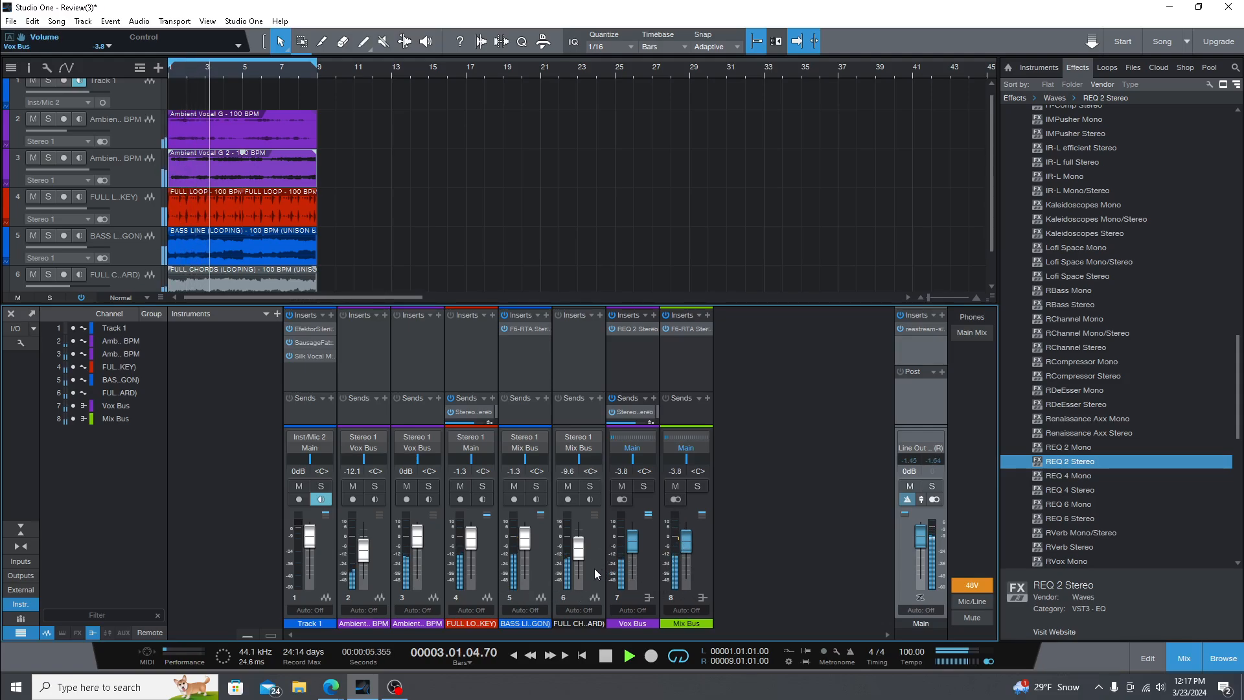
{"action": "scroll", "coordinate": [467, 543], "scroll_direction": "down", "scroll_amount": 2}
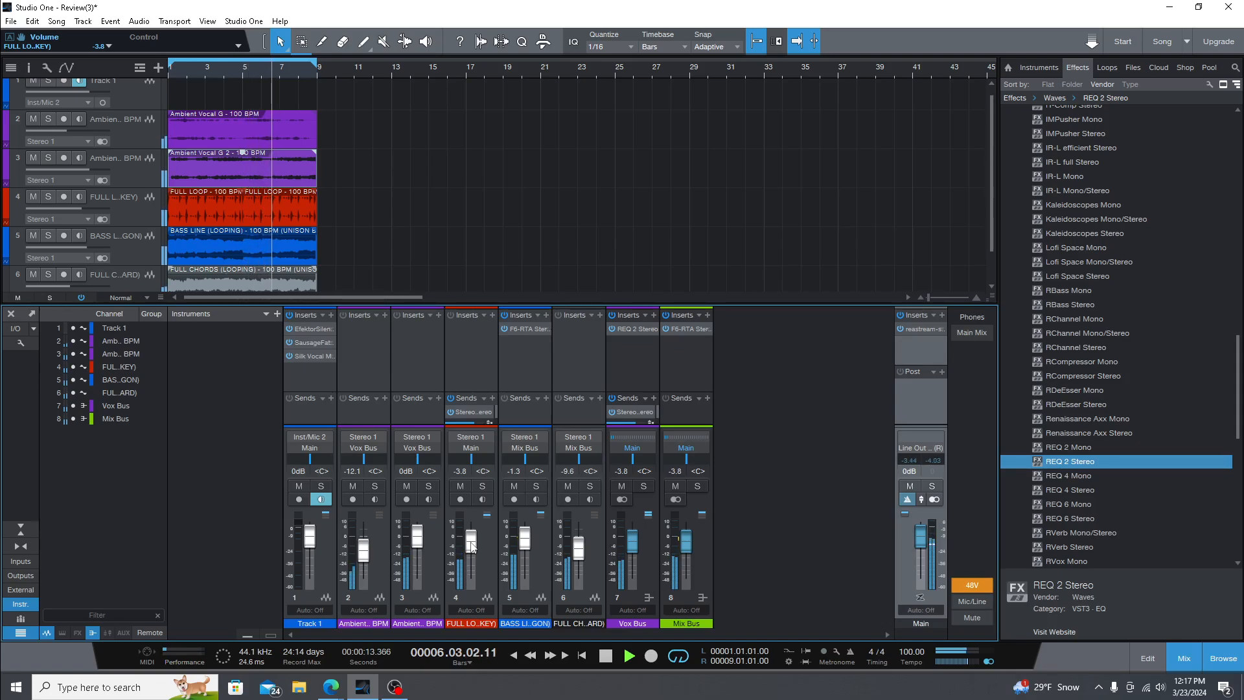
{"action": "key", "text": "space"}
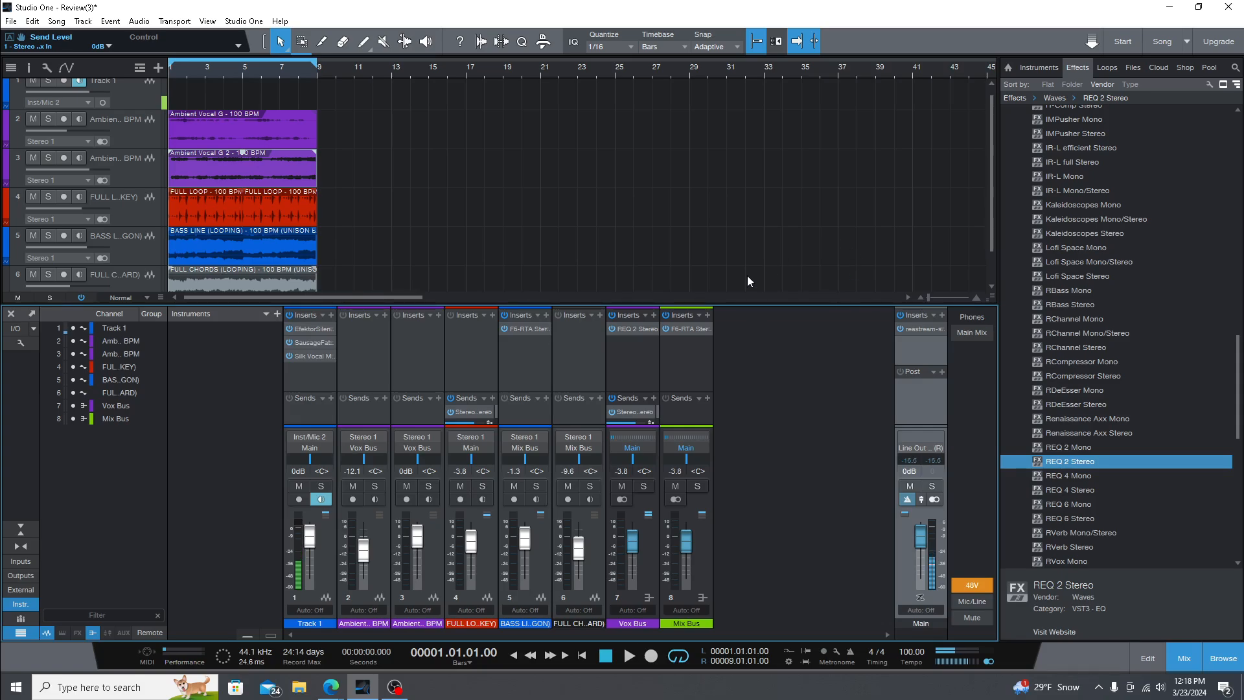
Play the mix and repeatedly bypass and re-enable the Mix Bus F6-RTA to compare the sound with and without the vocal sidechain.
{"action": "left_click", "coordinate": [696, 327]}
{"action": "key", "text": "space"}
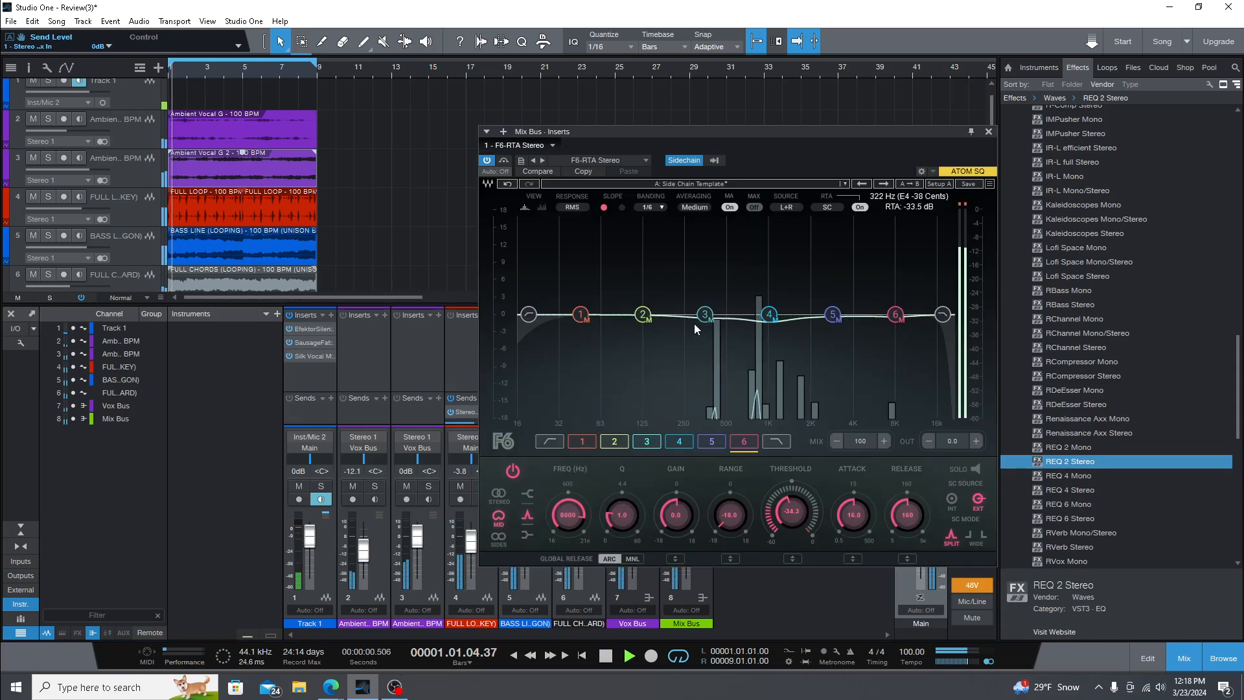
{"action": "left_click", "coordinate": [505, 161]}
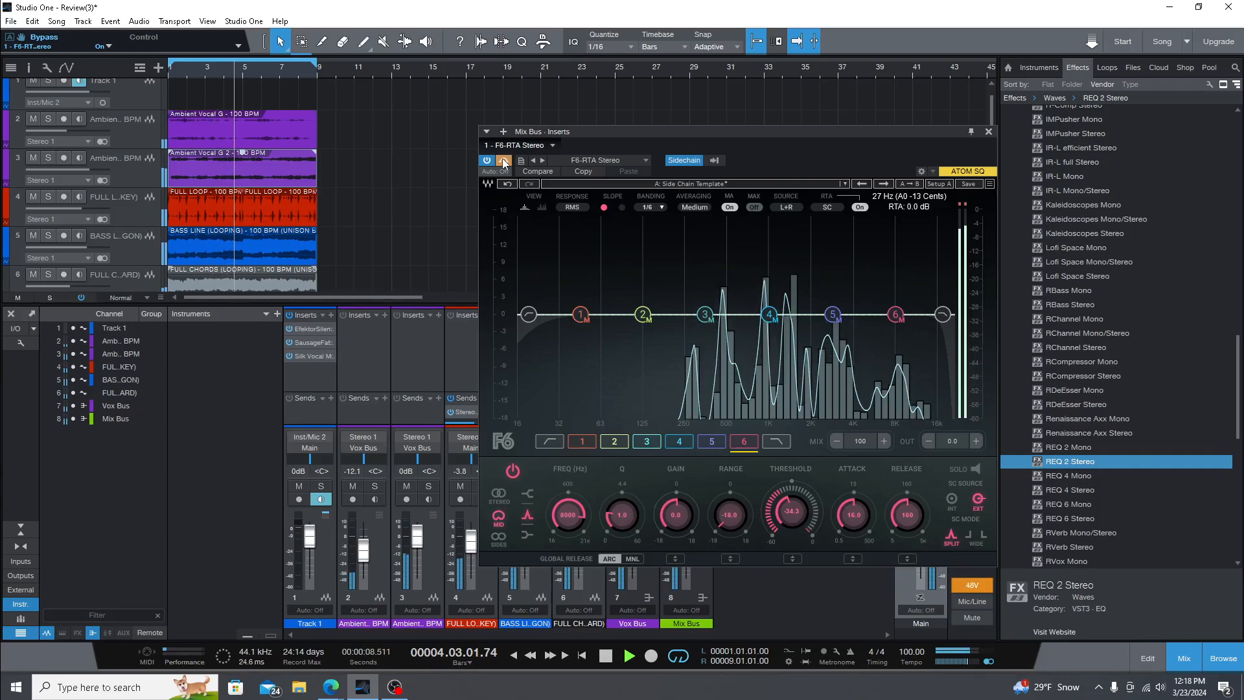
{"action": "left_click", "coordinate": [504, 161]}
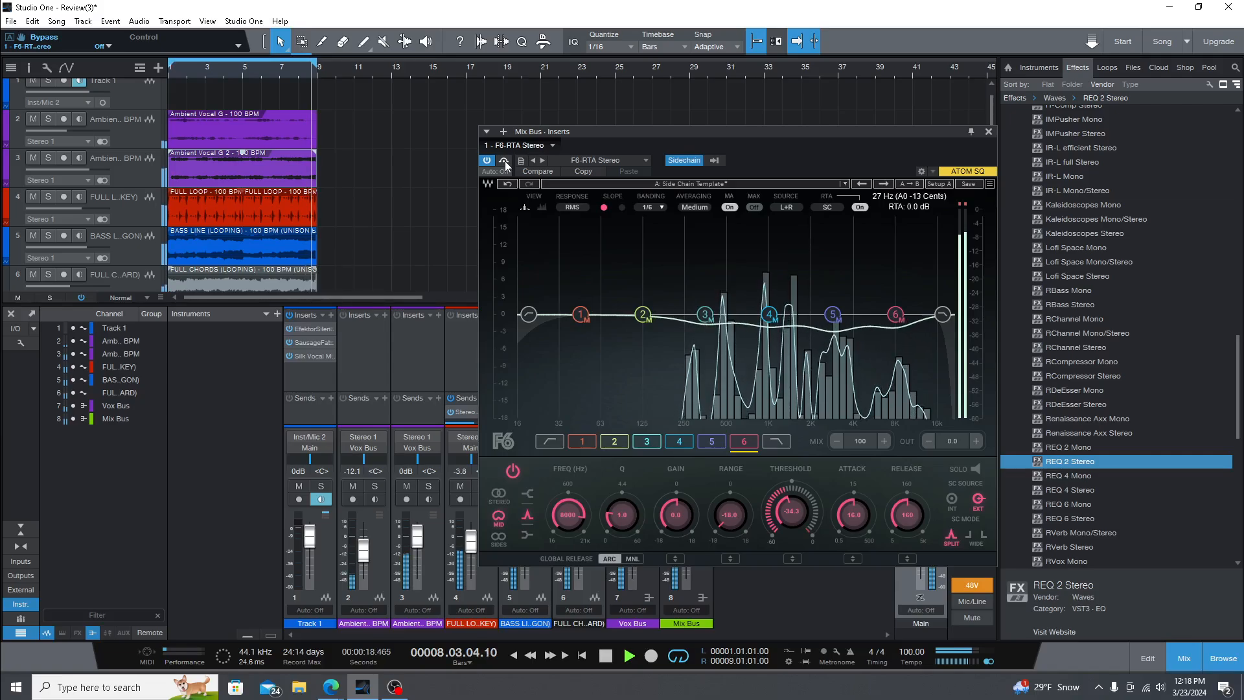
{"action": "left_click", "coordinate": [504, 161]}
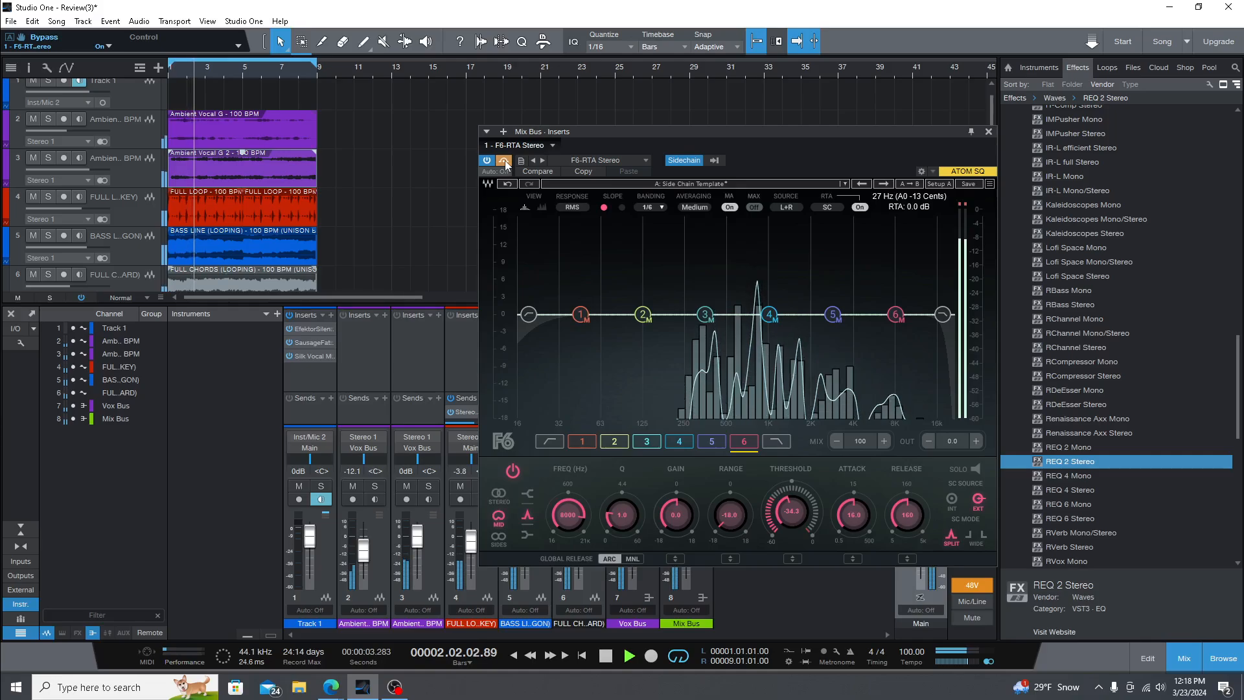
{"action": "left_click", "coordinate": [504, 160]}
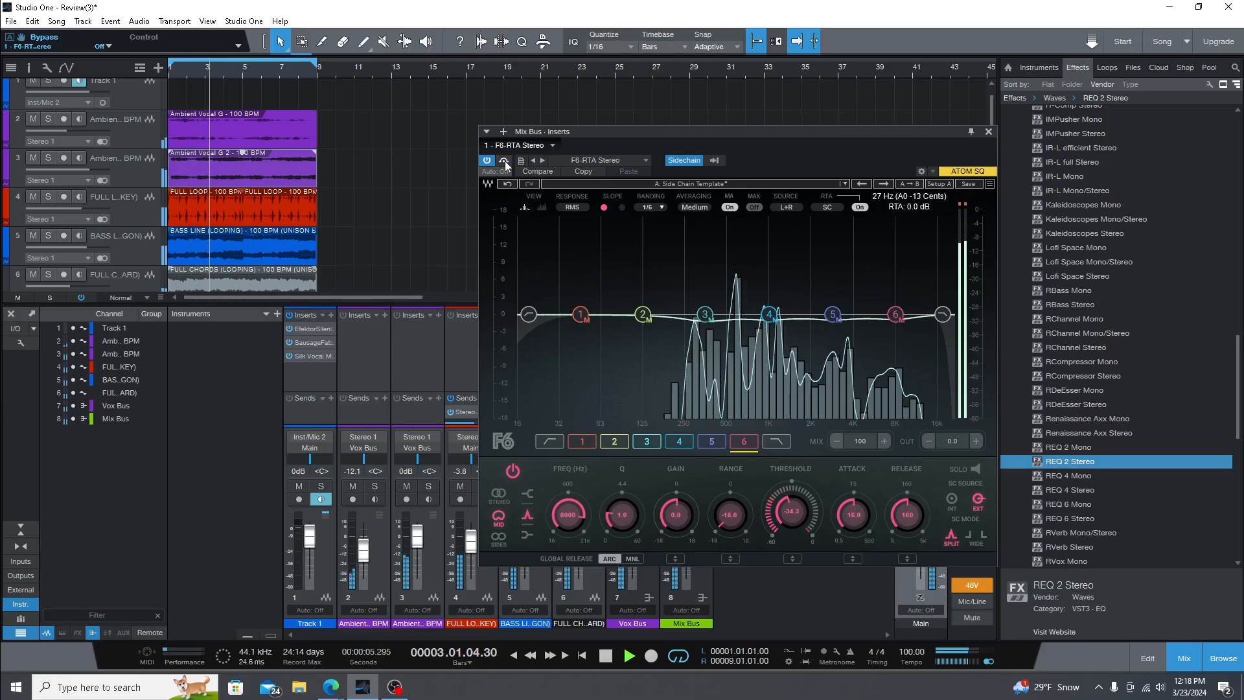
{"action": "left_click", "coordinate": [504, 160]}
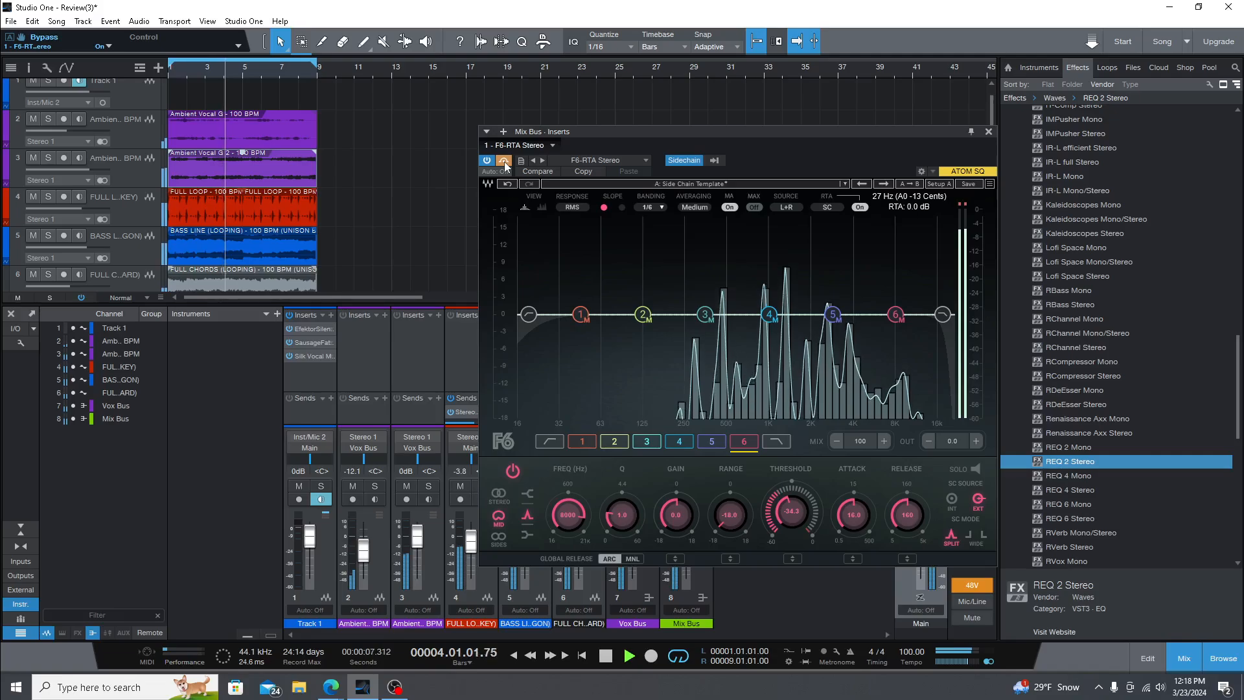
{"action": "left_click", "coordinate": [504, 161]}
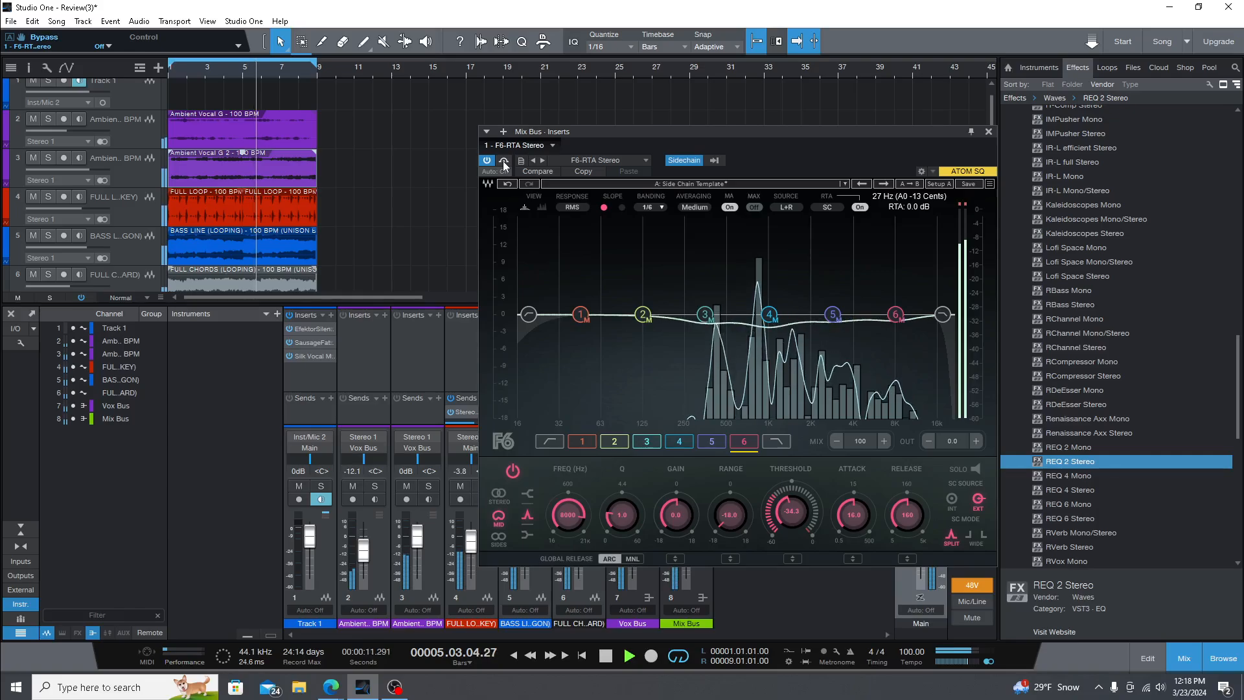
{"action": "left_click", "coordinate": [504, 160]}
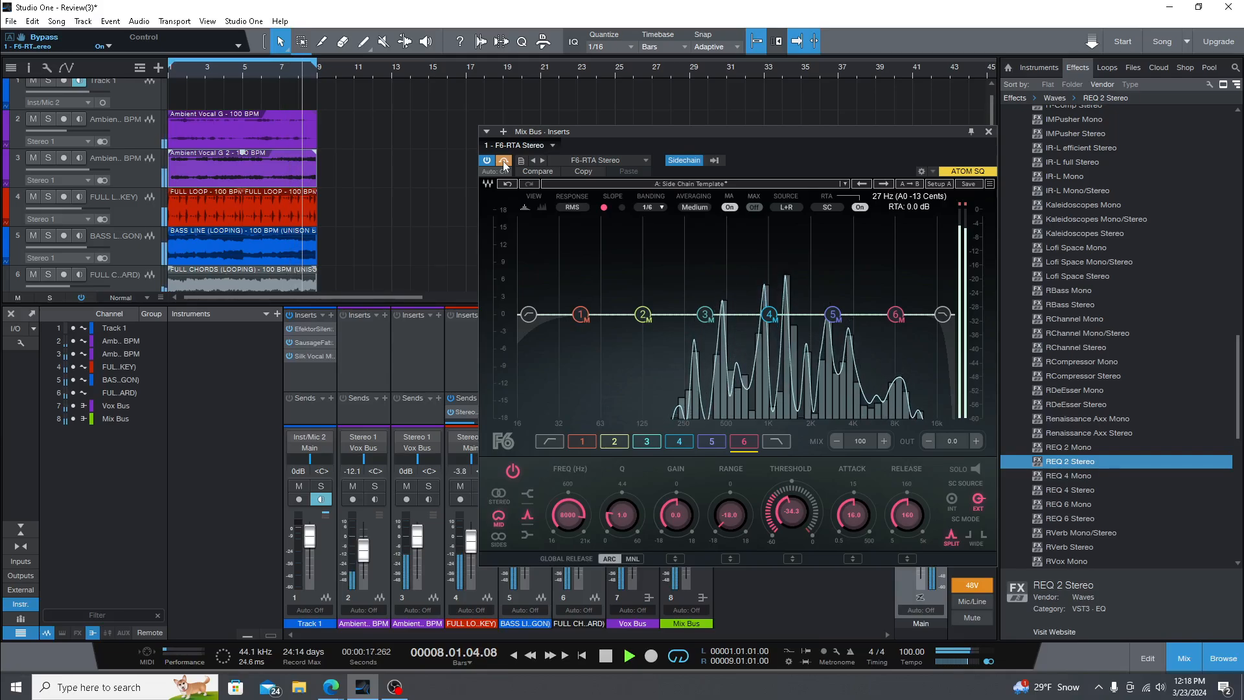
{"action": "left_click", "coordinate": [504, 161]}
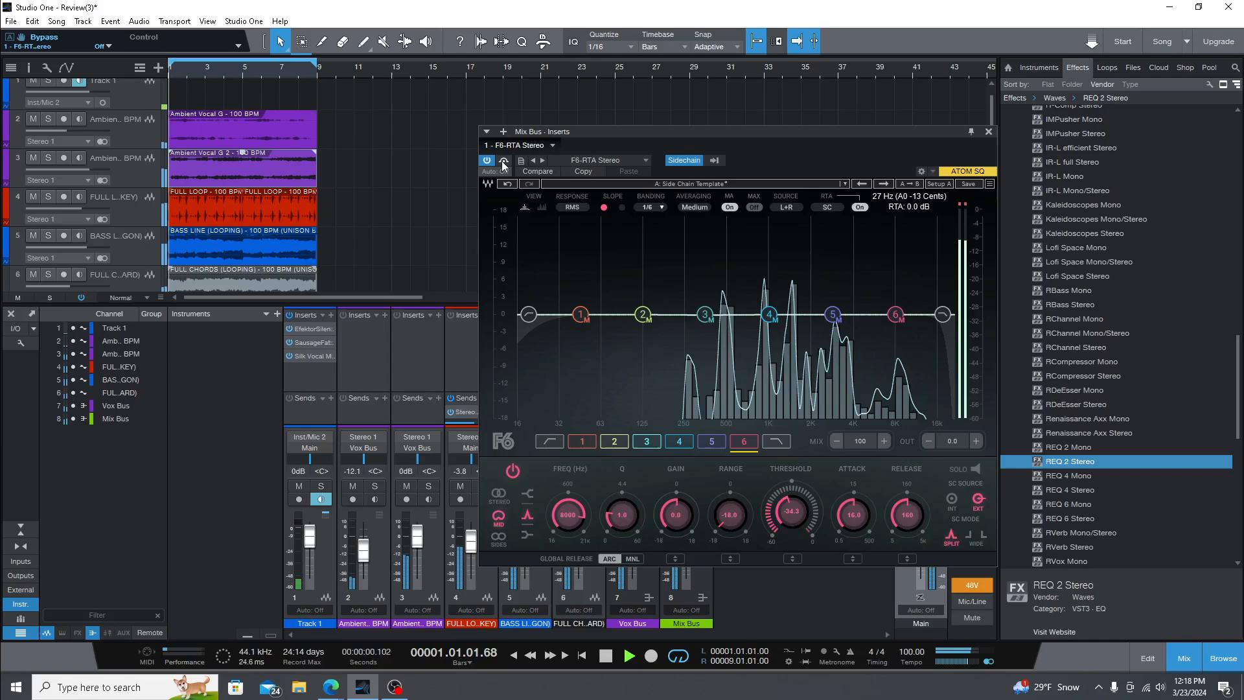
Stop playback, close the Mix Bus F6-RTA and review the REQ 2 low-cut settings on the Vox Bus.
{"action": "key", "text": "space"}
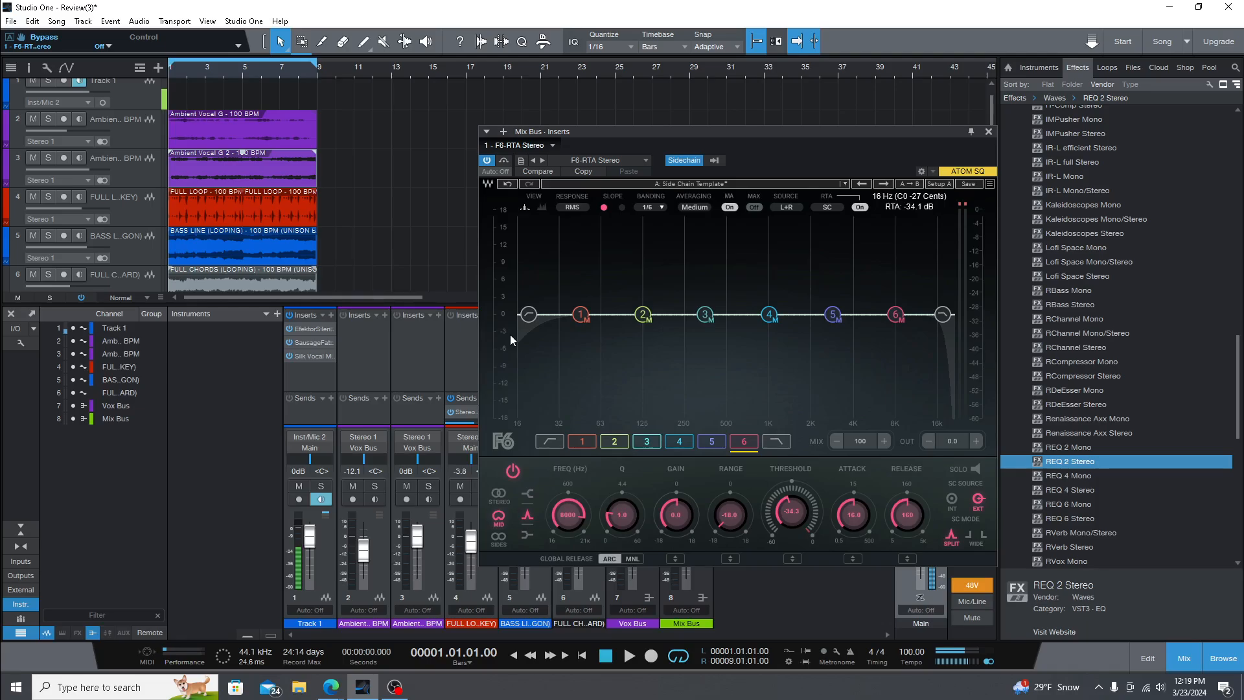
{"action": "left_click", "coordinate": [988, 132]}
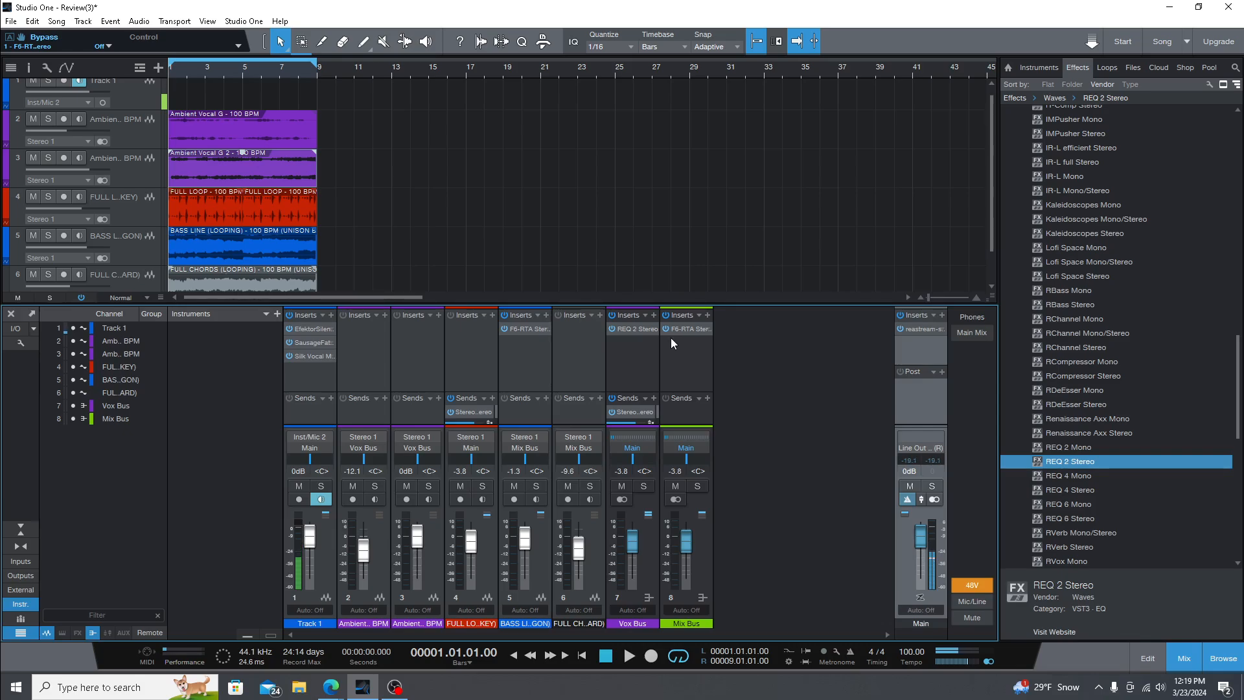
{"action": "left_click", "coordinate": [637, 329]}
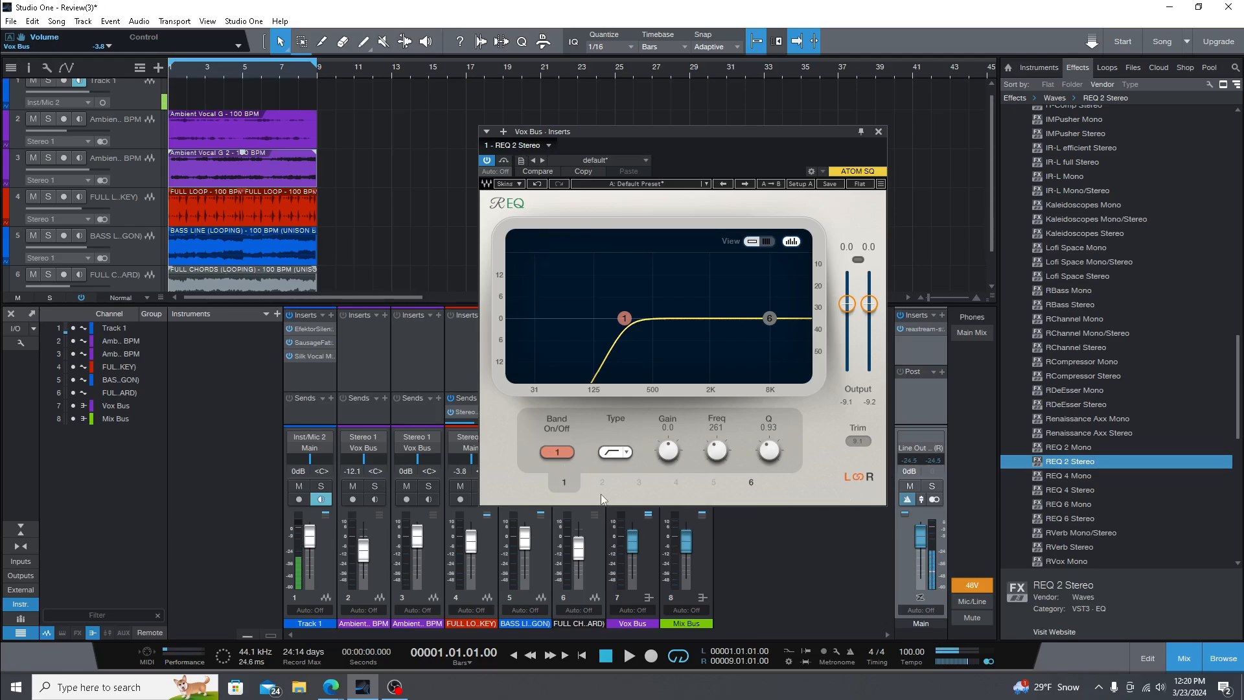
{"action": "left_click", "coordinate": [879, 132]}
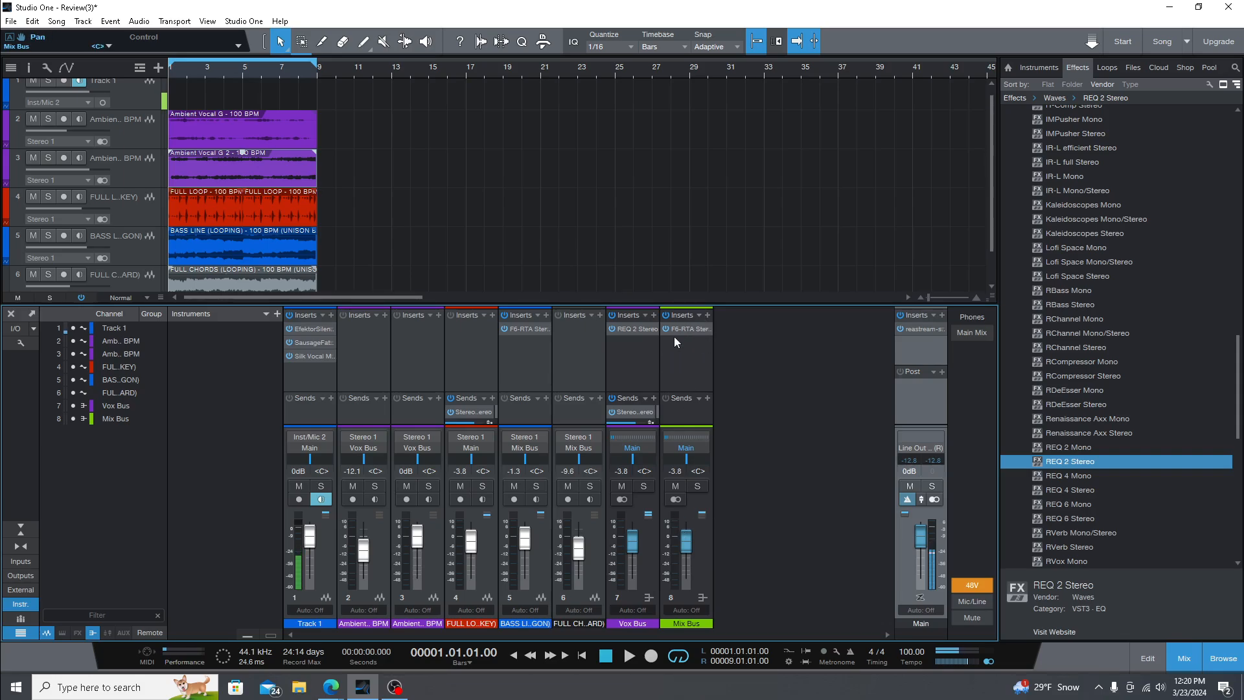